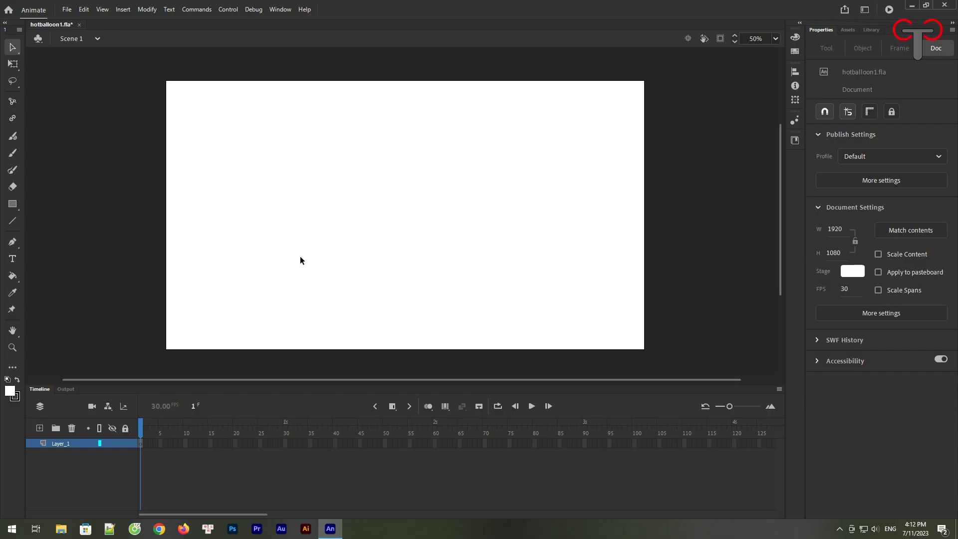
# Step: Draw an oval about 300 × 394 px with an orange-red #FF3300 fill and a black stroke near the stage's centre
pyautogui.click(10, 392)
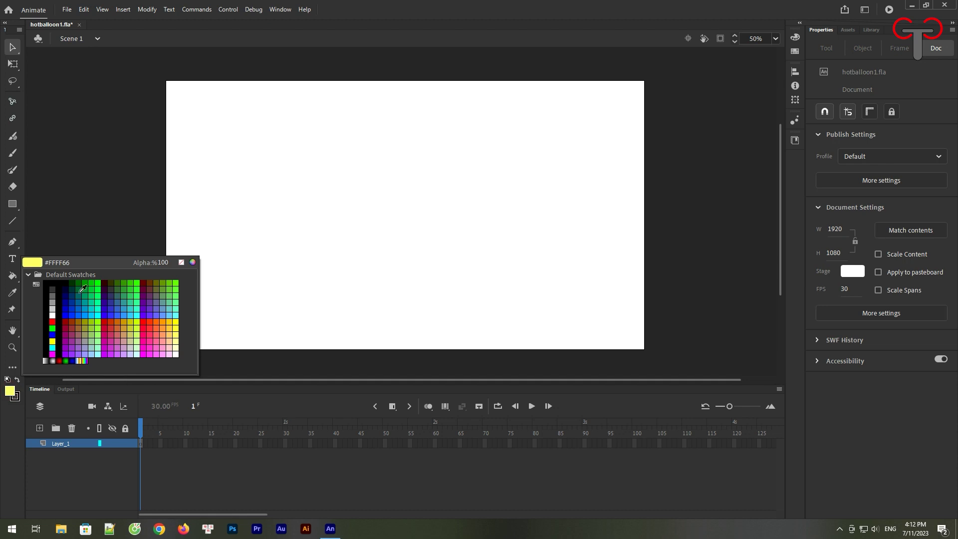
pyautogui.click(150, 321)
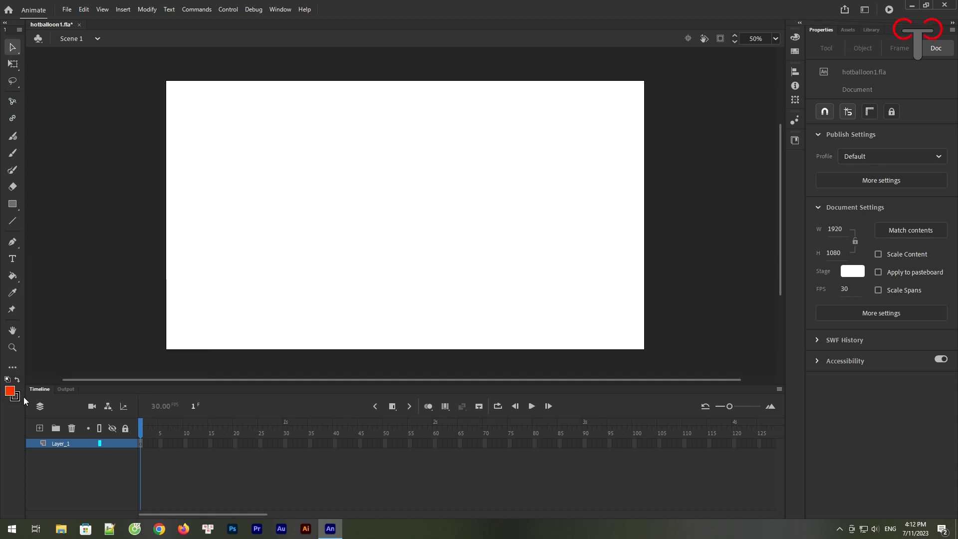
pyautogui.click(13, 203)
pyautogui.click(55, 233)
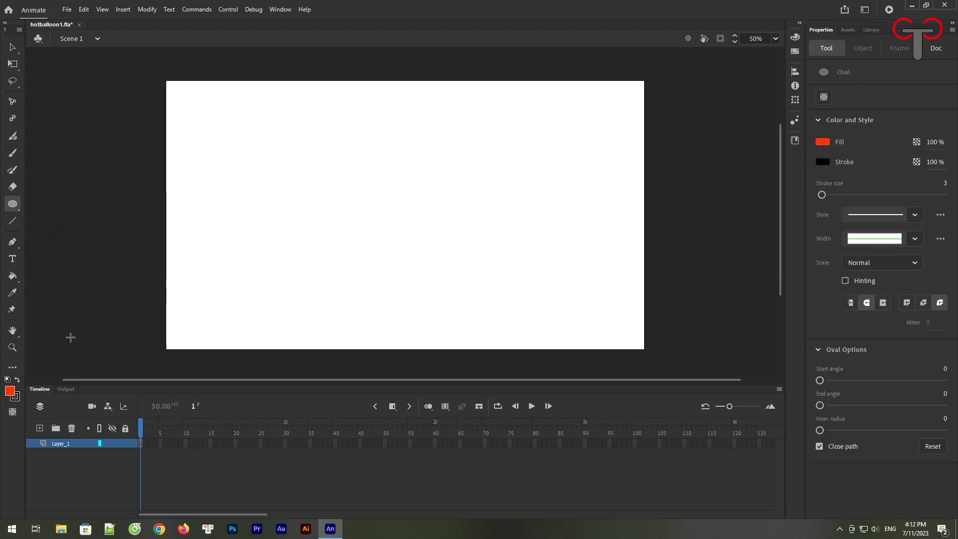
pyautogui.moveTo(344, 143); pyautogui.dragTo(421, 242)
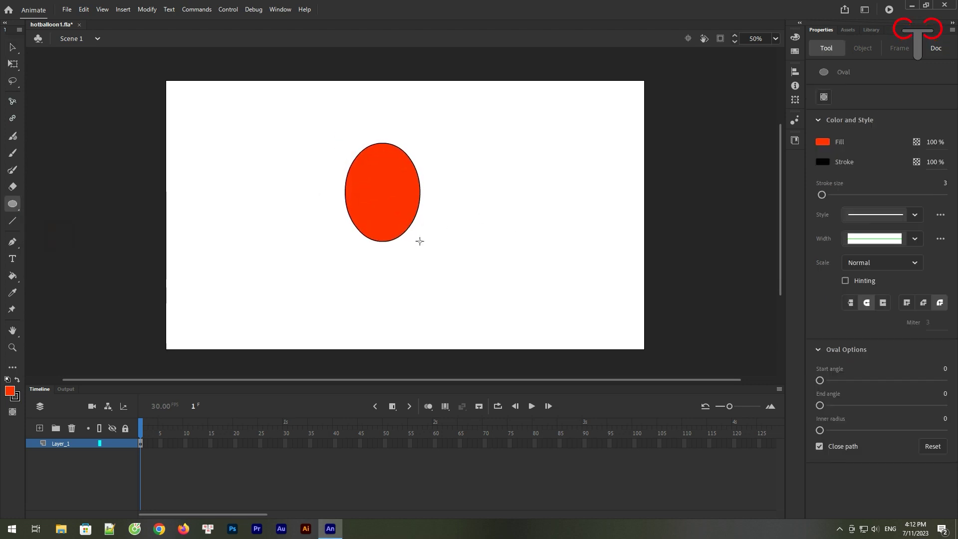
# Step: Move the oval's fill to the right off its outline and delete the lower half of the outline
pyautogui.click(12, 47)
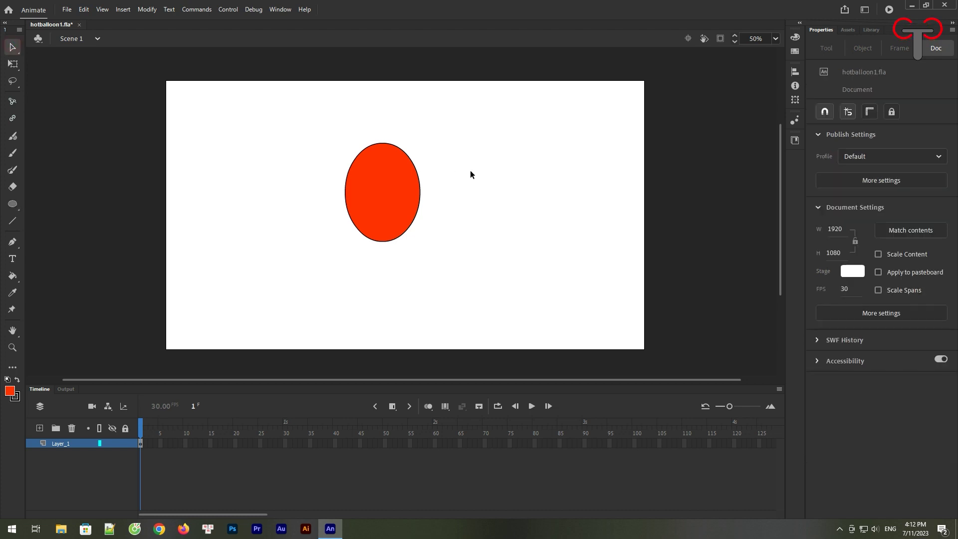
pyautogui.click(394, 201)
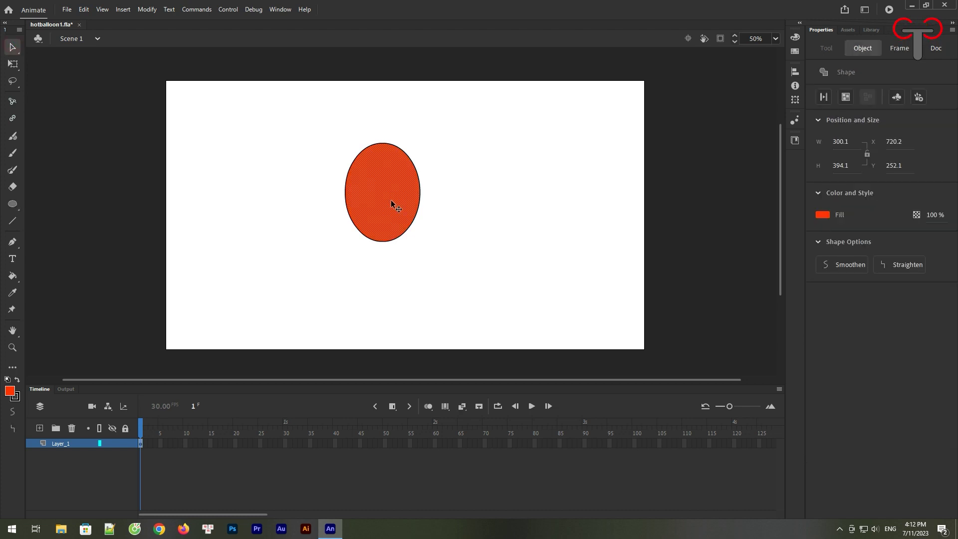
pyautogui.moveTo(381, 199); pyautogui.dragTo(487, 199)
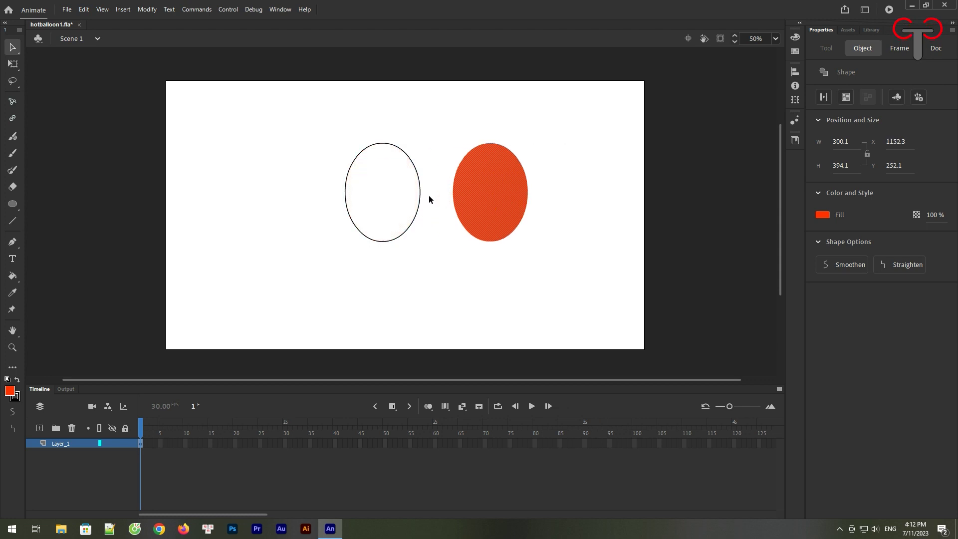
pyautogui.moveTo(430, 195); pyautogui.dragTo(294, 252)
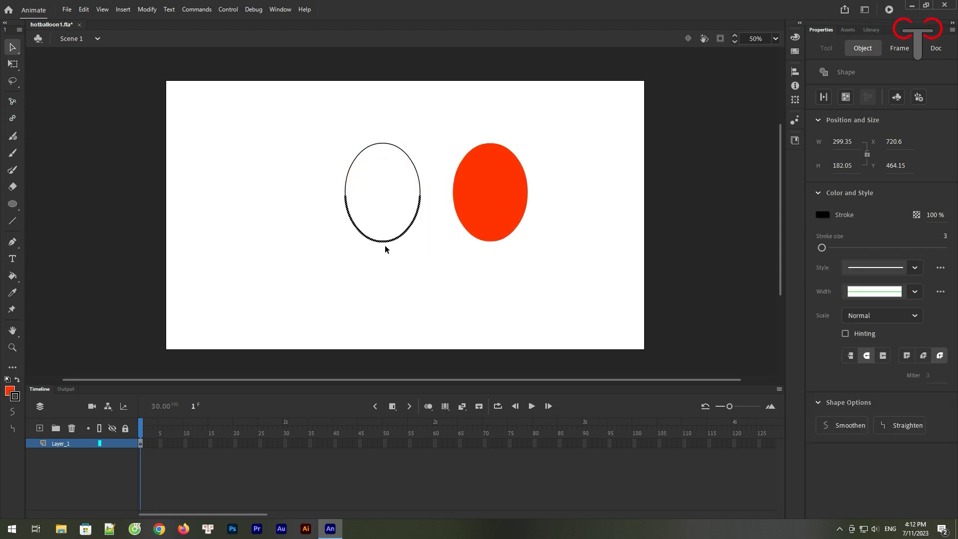
pyautogui.press('Delete')
# Step: Duplicate the orange-red oval to the left of the outline and recolour the original with lighter orange #F95F39
pyautogui.click(492, 203)
pyautogui.moveTo(492, 203); pyautogui.dragTo(254, 202)
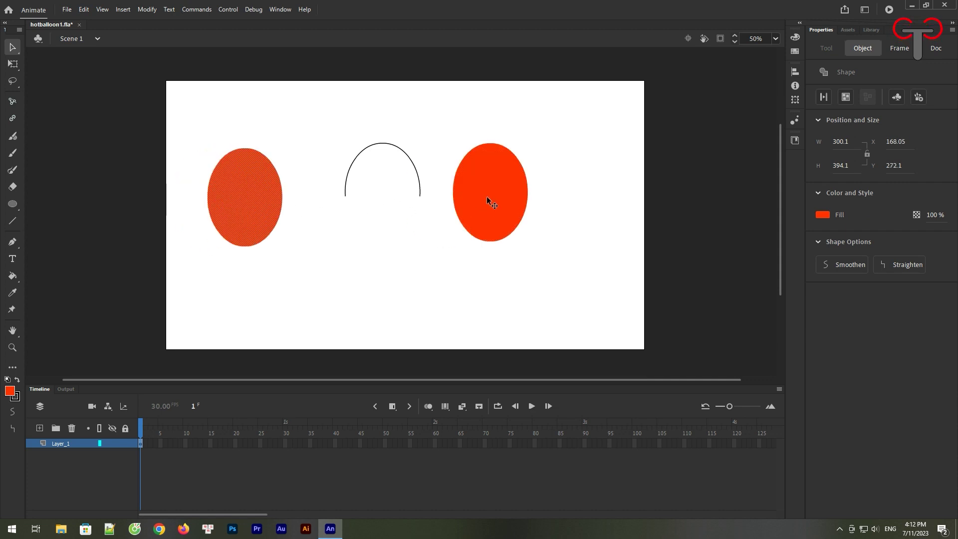
pyautogui.click(822, 215)
pyautogui.click(808, 223)
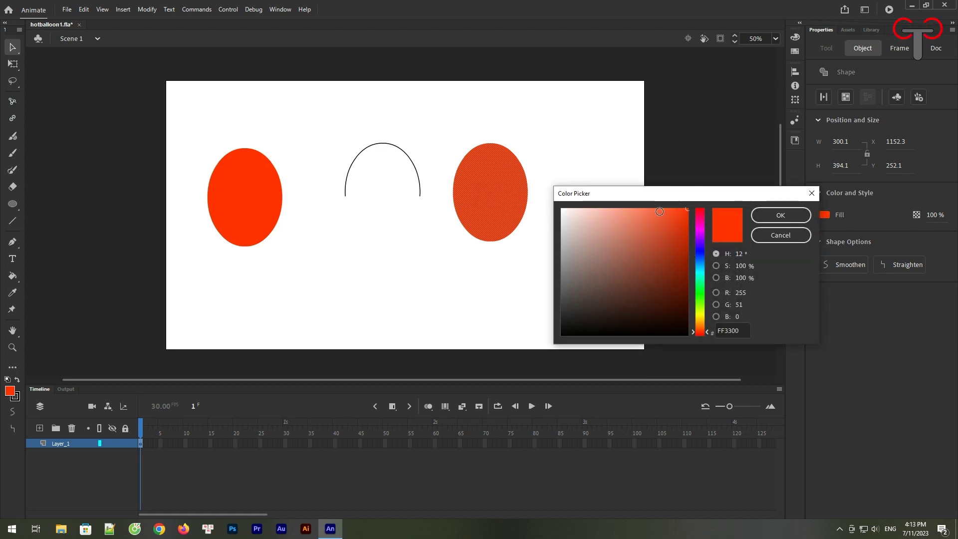
pyautogui.click(659, 211)
pyautogui.click(780, 214)
# Step: Cut the left oval into a lower-left crescent using a lighter-oval copy enlarged to about 354 × 464 px, deleting the overlap
pyautogui.moveTo(513, 196); pyautogui.dragTo(327, 110)
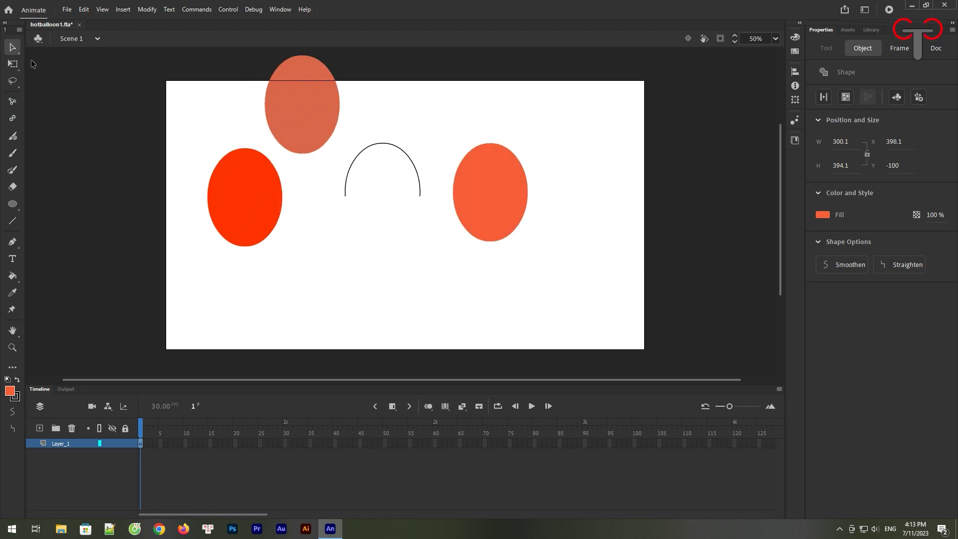
pyautogui.press('q')
pyautogui.moveTo(340, 154); pyautogui.dragTo(349, 164)
pyautogui.moveTo(312, 127); pyautogui.dragTo(268, 197)
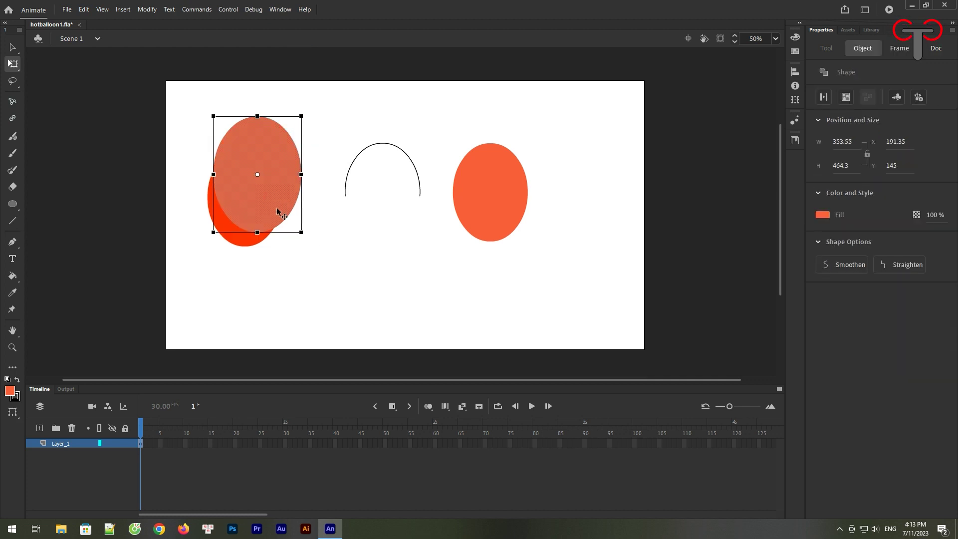
pyautogui.press('Delete')
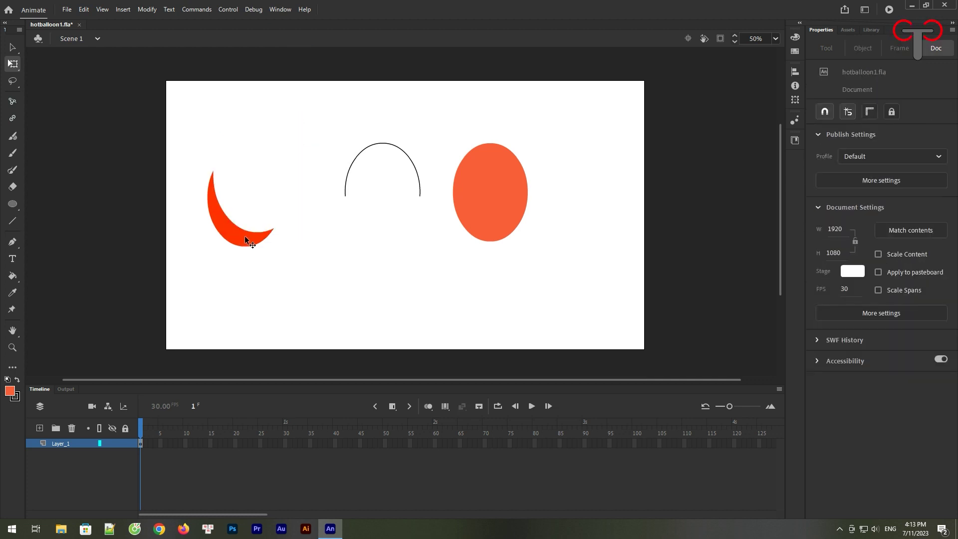
# Step: Duplicate the lighter oval near the stage's right edge, and convert the crescent and the original lighter oval to drawing objects
pyautogui.click(244, 242)
pyautogui.moveTo(487, 197); pyautogui.dragTo(614, 197)
pyautogui.click(246, 238)
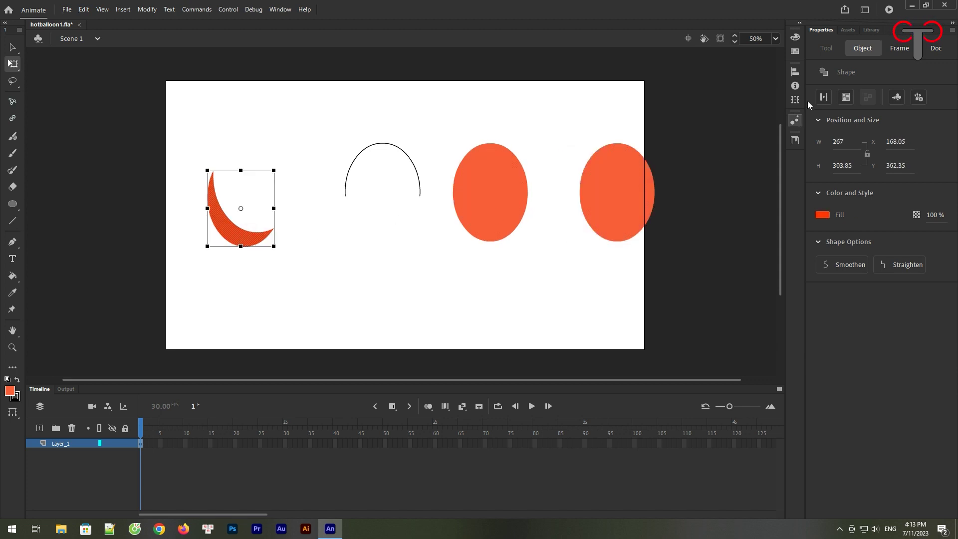
pyautogui.click(487, 193)
# Step: Bring the dark crescent to the front and fit it along the lower-left edge of the middle oval as shading
pyautogui.moveTo(235, 242); pyautogui.dragTo(461, 260)
pyautogui.rightClick(462, 260)
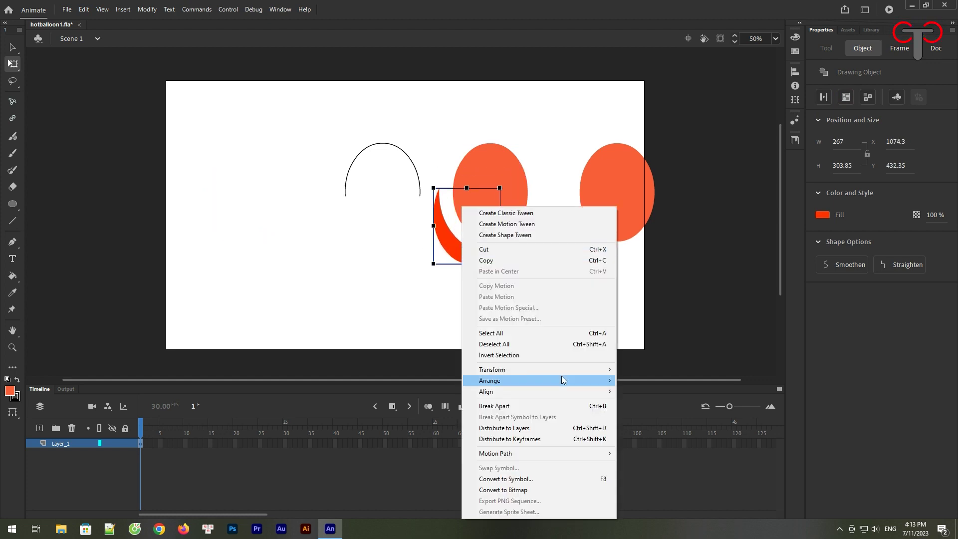
pyautogui.moveTo(550, 387)
pyautogui.click(654, 402)
pyautogui.click(507, 320)
pyautogui.moveTo(479, 239); pyautogui.dragTo(499, 217)
pyautogui.click(537, 271)
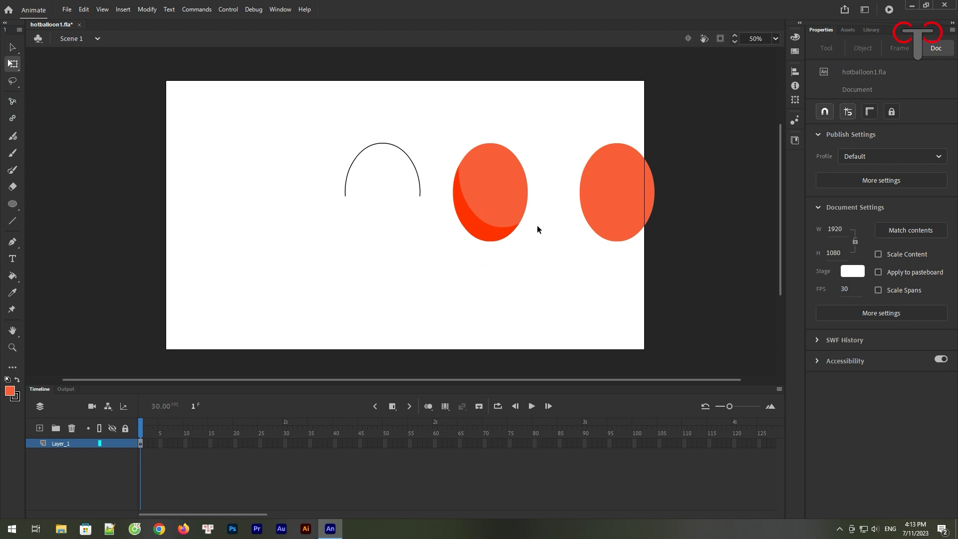
# Step: Duplicate the spare oval from the stage's right edge to below the outline and fill the copy with a paler orange
pyautogui.click(616, 209)
pyautogui.moveTo(618, 216)
pyautogui.mouseDown()
pyautogui.moveTo(595, 231)
pyautogui.moveTo(615, 214)
pyautogui.moveTo(625, 221)
pyautogui.mouseUp()
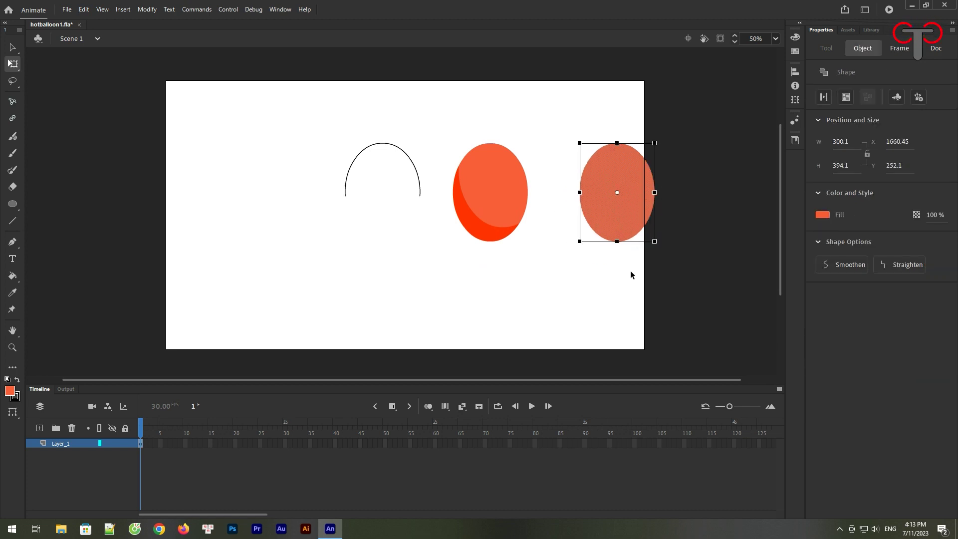
pyautogui.click(620, 245)
pyautogui.moveTo(614, 220); pyautogui.dragTo(295, 288)
pyautogui.click(822, 214)
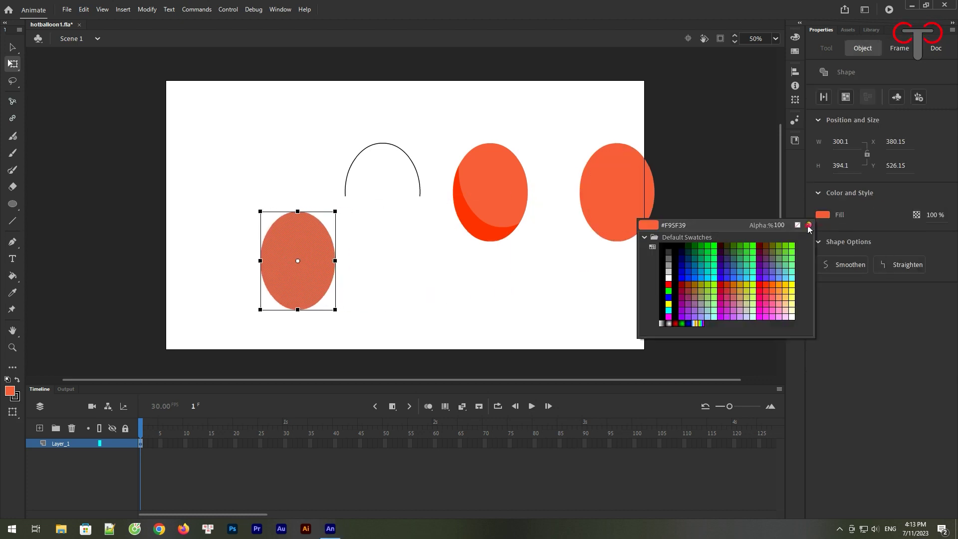
pyautogui.click(808, 226)
pyautogui.click(627, 210)
pyautogui.click(785, 214)
# Step: Shrink the pale oval to about 64 × 84 px, place it in the balloon's upper right and convert it to a drawing object
pyautogui.moveTo(335, 309)
pyautogui.mouseDown()
pyautogui.moveTo(308, 274)
pyautogui.moveTo(508, 185)
pyautogui.moveTo(359, 296)
pyautogui.moveTo(508, 175)
pyautogui.moveTo(513, 183)
pyautogui.mouseUp()
pyautogui.click(846, 97)
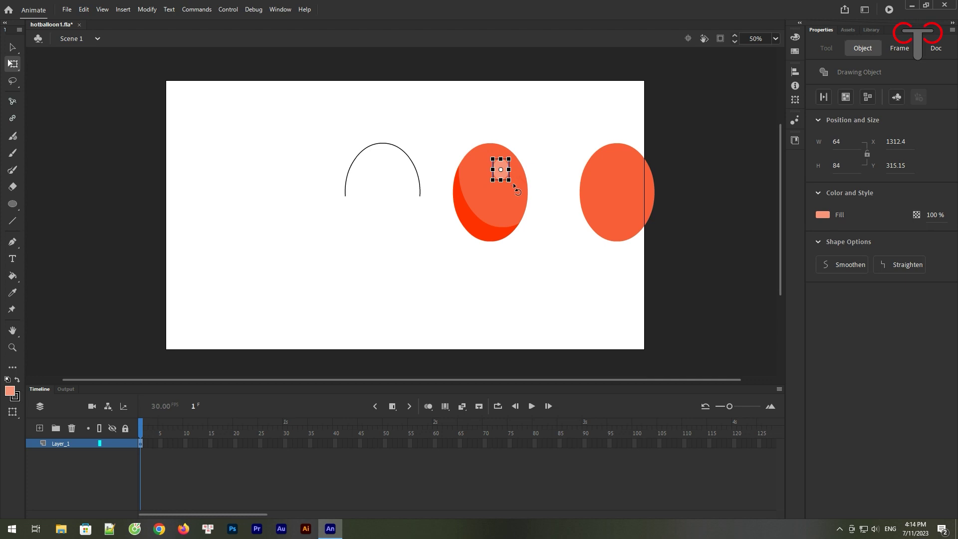
pyautogui.click(548, 148)
# Step: Rotate the pale highlight oval slightly counterclockwise on the balloon
pyautogui.click(13, 48)
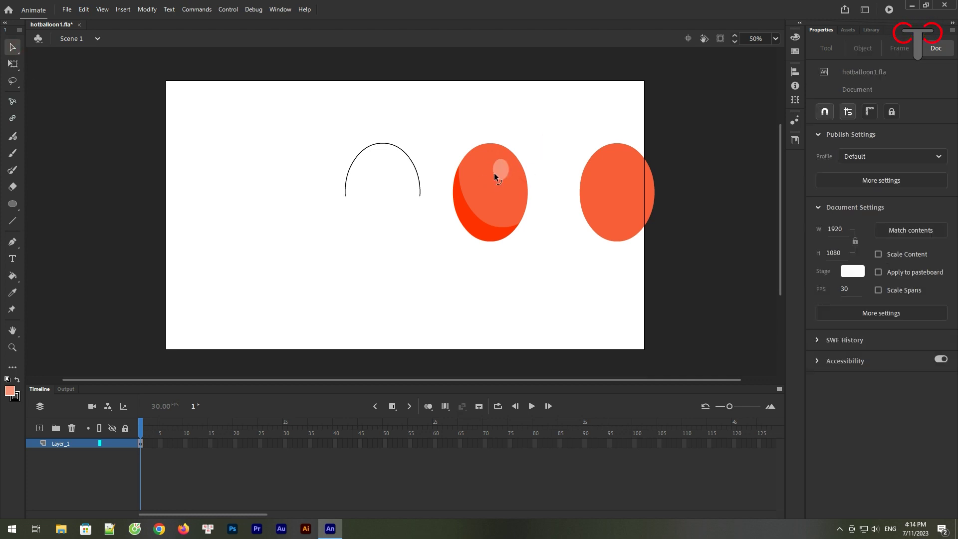
pyautogui.click(502, 176)
pyautogui.press('q')
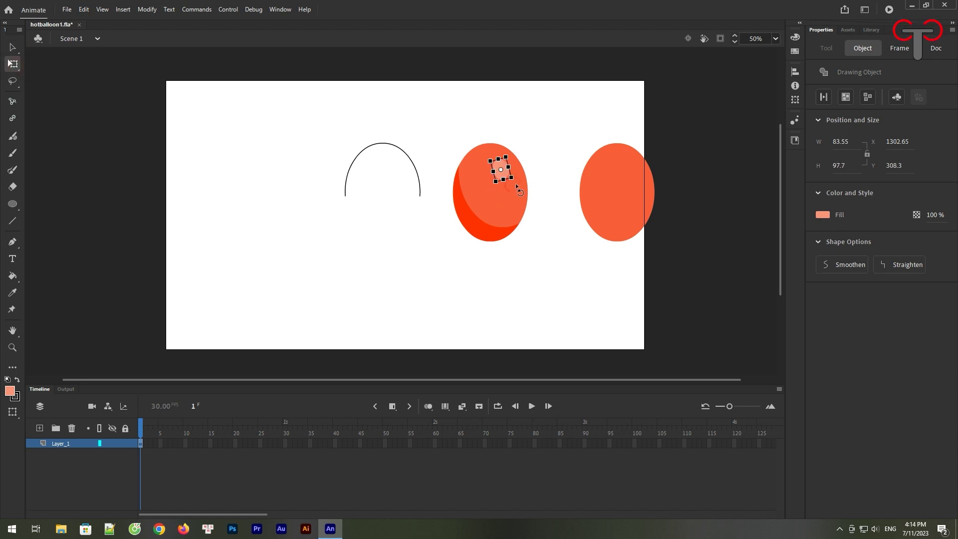
pyautogui.click(542, 213)
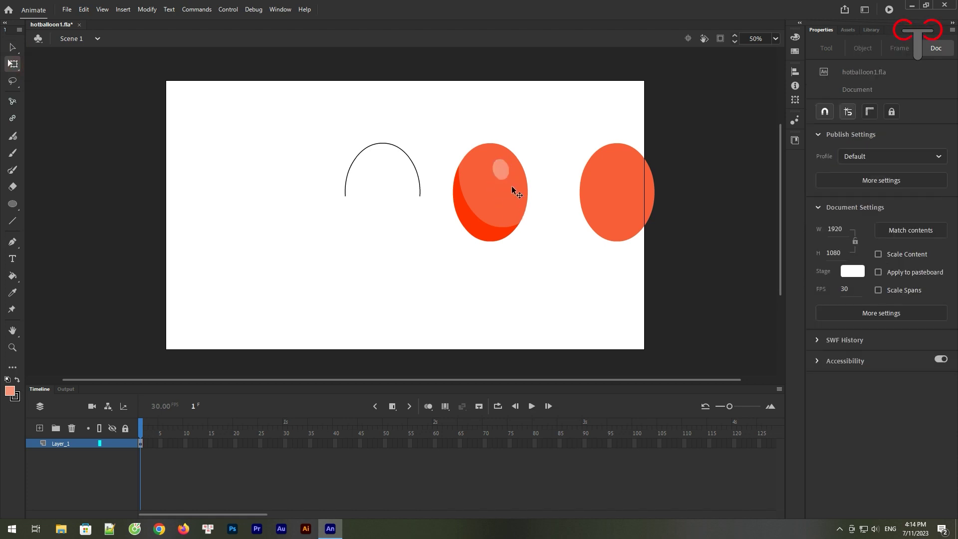
pyautogui.moveTo(530, 158); pyautogui.dragTo(473, 255)
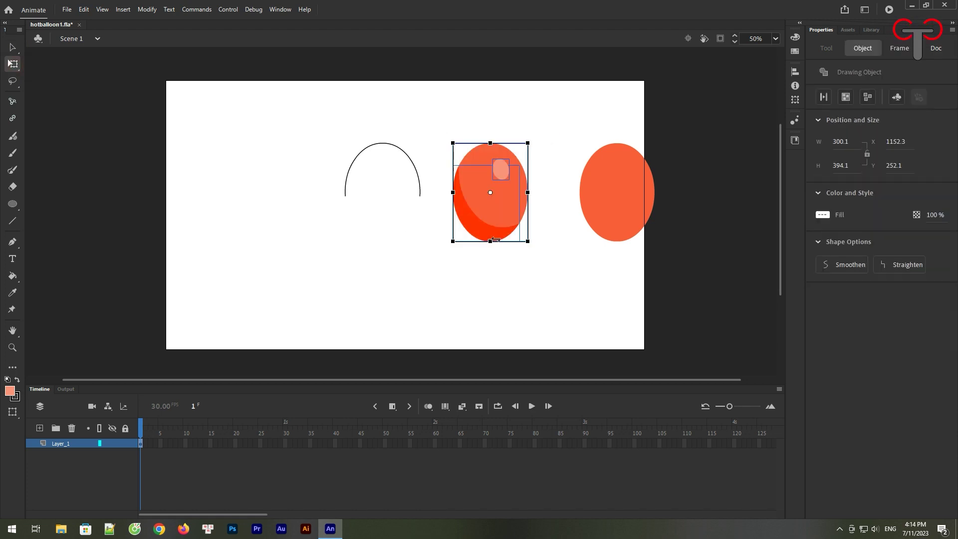
# Step: Recolour the spare oval with the crescent's orange-red and shrink it to about 56 × 74 px just below the balloon
pyautogui.click(618, 240)
pyautogui.click(822, 214)
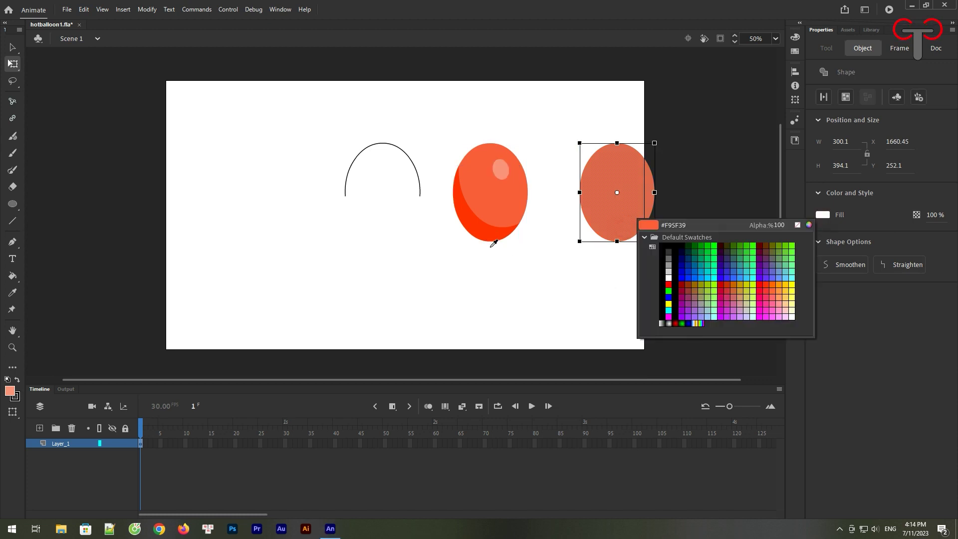
pyautogui.click(488, 232)
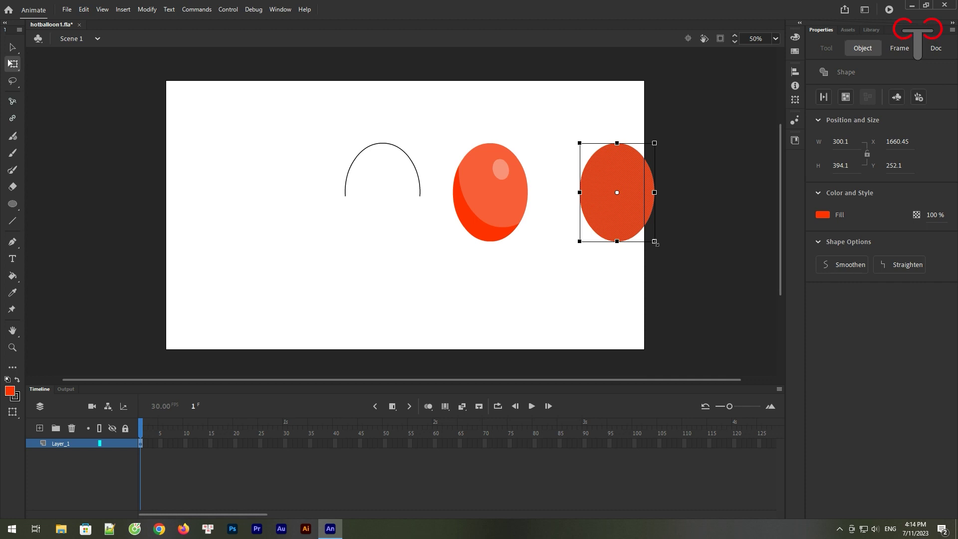
pyautogui.moveTo(655, 243); pyautogui.dragTo(492, 267)
pyautogui.click(624, 227)
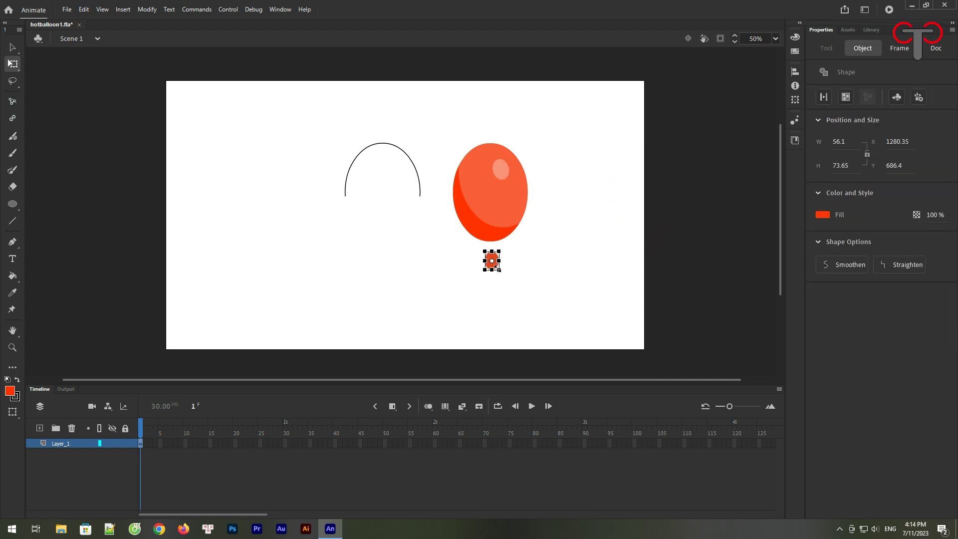
pyautogui.click(530, 284)
# Step: Reshape the small oval into a balloon knot with a narrowed top and a three-lobed bottom edge
pyautogui.press('z')
pyautogui.moveTo(478, 246); pyautogui.dragTo(504, 272)
pyautogui.press('v')
pyautogui.moveTo(370, 124); pyautogui.dragTo(372, 101)
pyautogui.moveTo(369, 246); pyautogui.dragTo(372, 235)
pyautogui.click(371, 264)
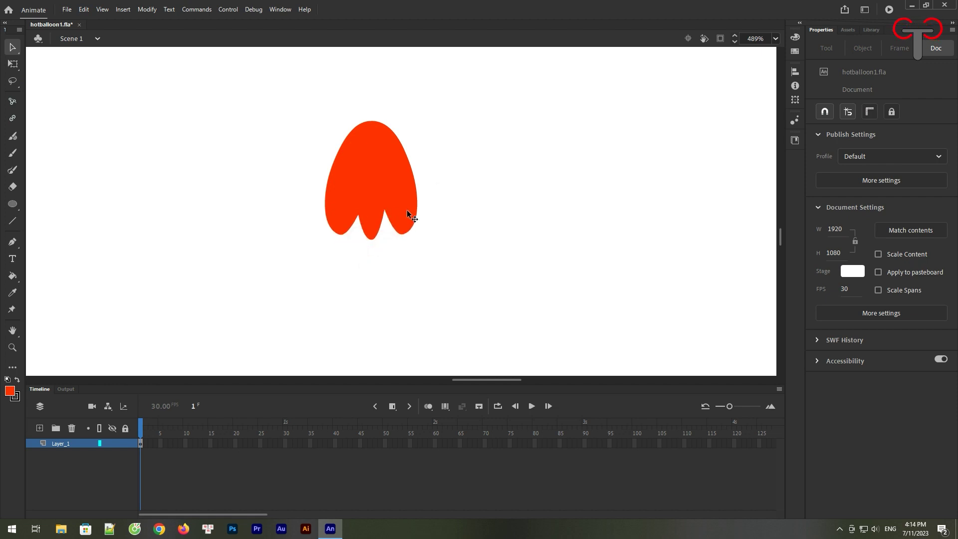
# Step: Move the knot up so it joins the bottom of the balloon
pyautogui.scroll(-4, 406, 209)
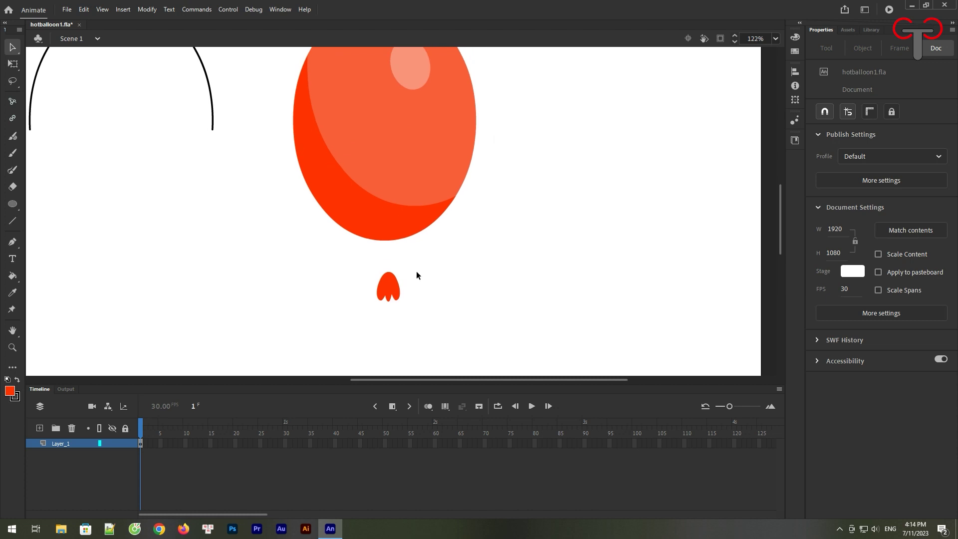
pyautogui.click(387, 287)
pyautogui.moveTo(388, 287); pyautogui.dragTo(389, 253)
pyautogui.hotkey('ctrl', '-')
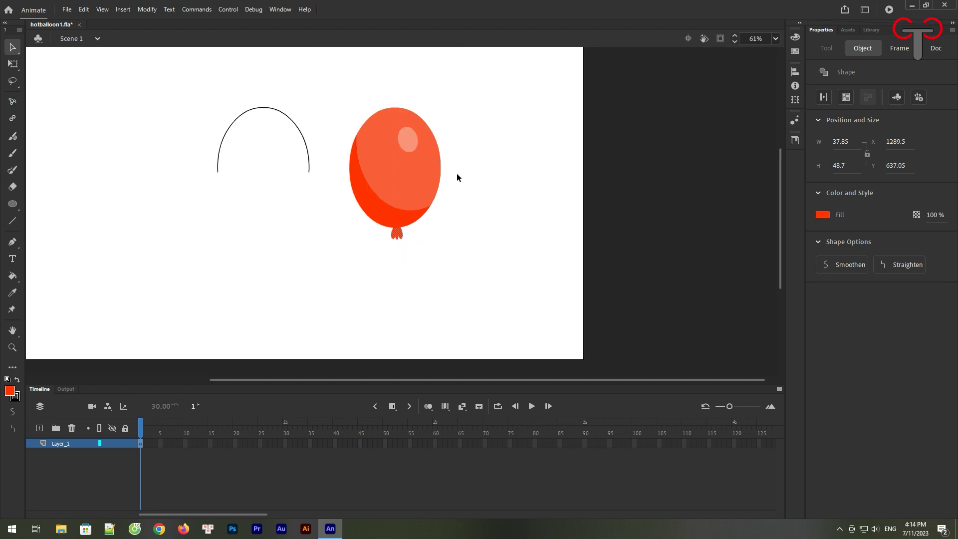
# Step: Convert the balloon's knot to a drawing object
pyautogui.click(468, 201)
pyautogui.moveTo(483, 80); pyautogui.dragTo(348, 272)
pyautogui.click(578, 188)
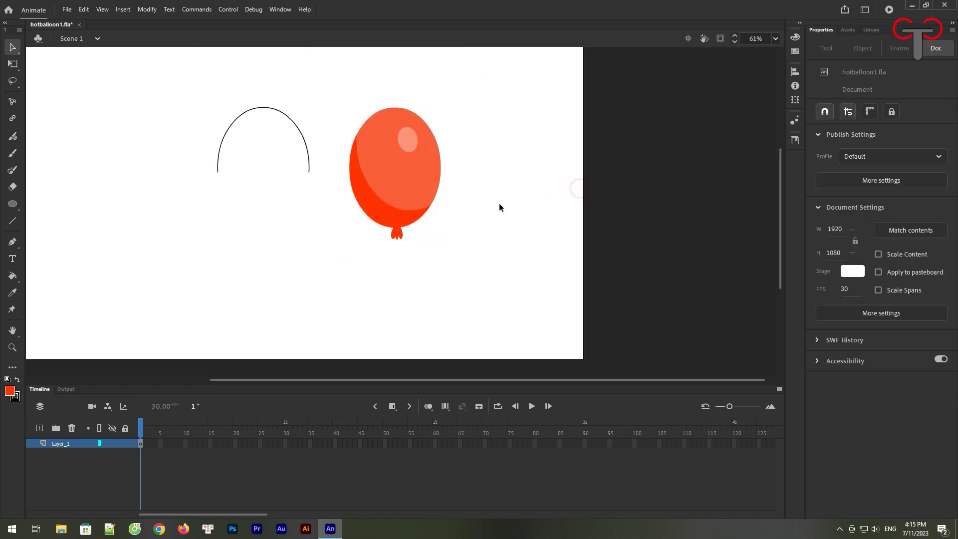
pyautogui.click(402, 231)
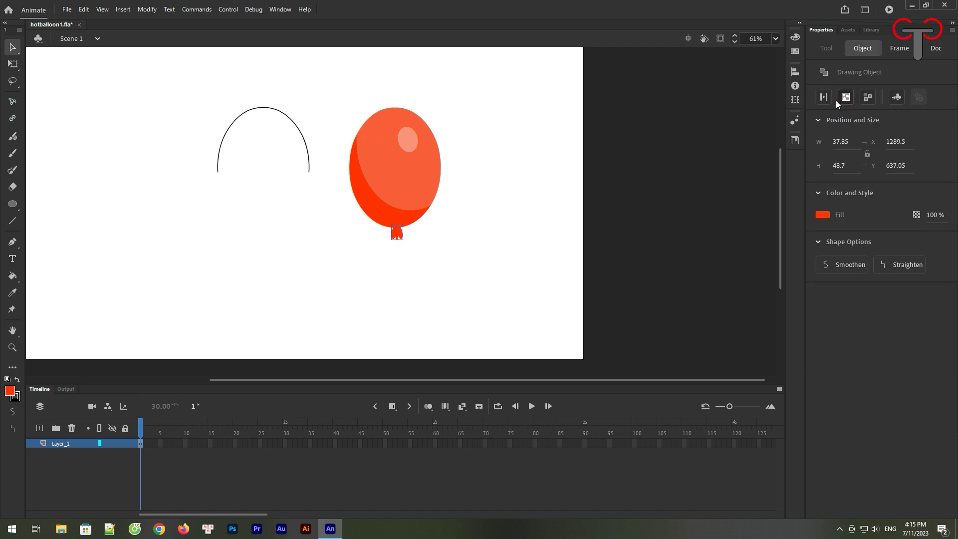
pyautogui.click(498, 89)
# Step: Move the assembled balloon left so its upper half fits inside the half-oval outline
pyautogui.click(378, 217)
pyautogui.moveTo(421, 184); pyautogui.dragTo(289, 184)
pyautogui.click(329, 292)
pyautogui.moveTo(330, 293); pyautogui.dragTo(343, 241)
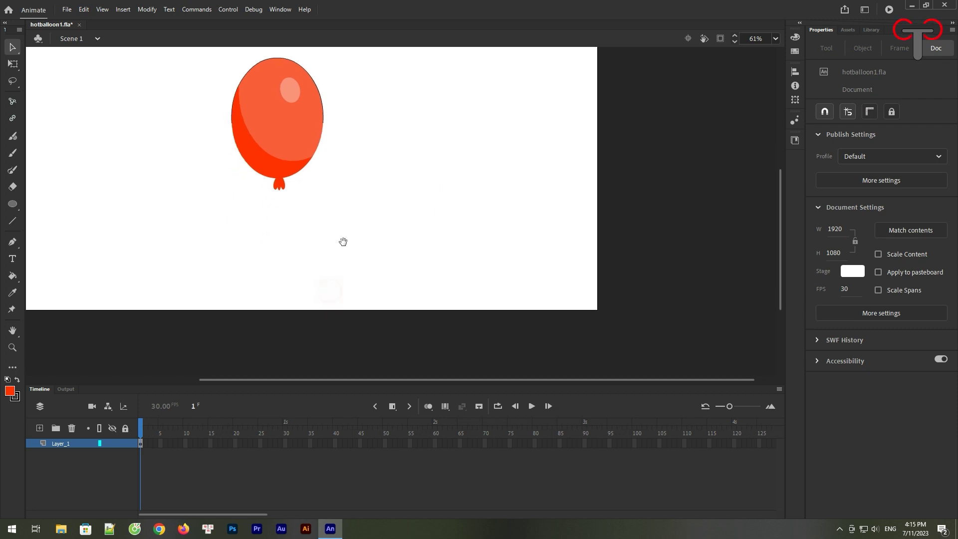
# Step: Draw a small dark teal rectangle without an outline on the empty stage area below the balloon's knot
pyautogui.click(13, 204)
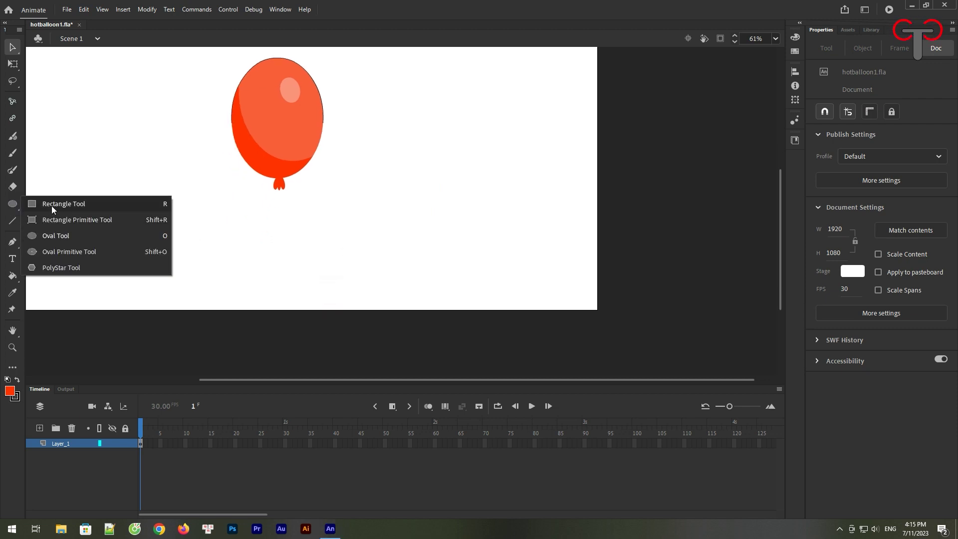
pyautogui.click(52, 205)
pyautogui.click(14, 397)
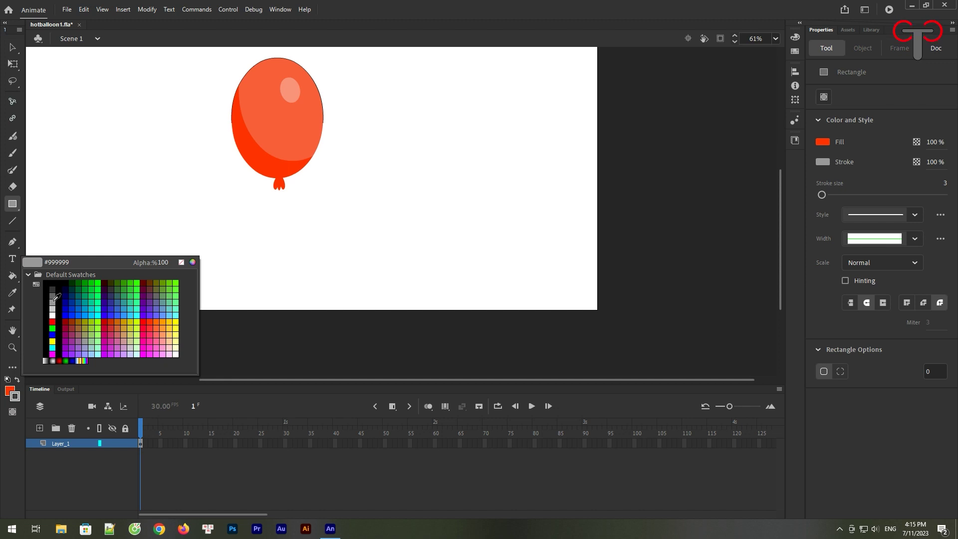
pyautogui.click(84, 291)
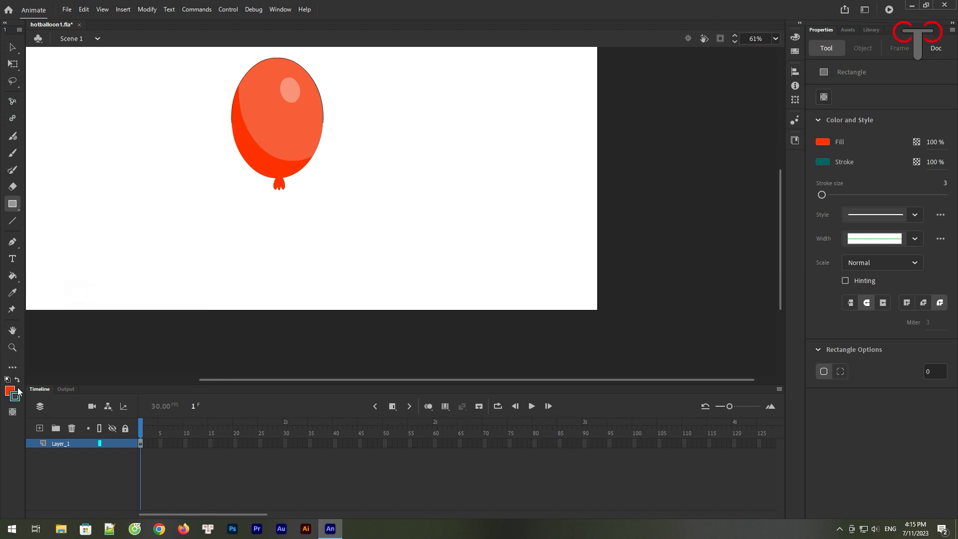
pyautogui.click(17, 383)
pyautogui.click(10, 391)
pyautogui.press('Escape')
pyautogui.moveTo(268, 250)
pyautogui.mouseDown()
pyautogui.moveTo(292, 273)
pyautogui.moveTo(282, 250)
pyautogui.mouseUp()
pyautogui.press('v')
pyautogui.click(284, 265)
pyautogui.click(316, 238)
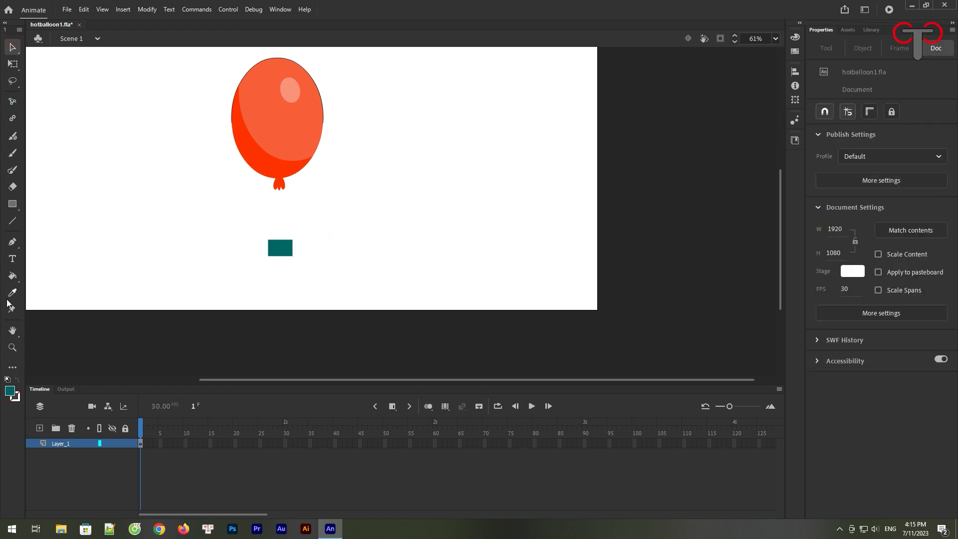
# Step: Reshape the teal rectangle into a basket by moving its upper corners outward and its lower corners slightly inward
pyautogui.click(13, 349)
pyautogui.moveTo(233, 214); pyautogui.dragTo(319, 277)
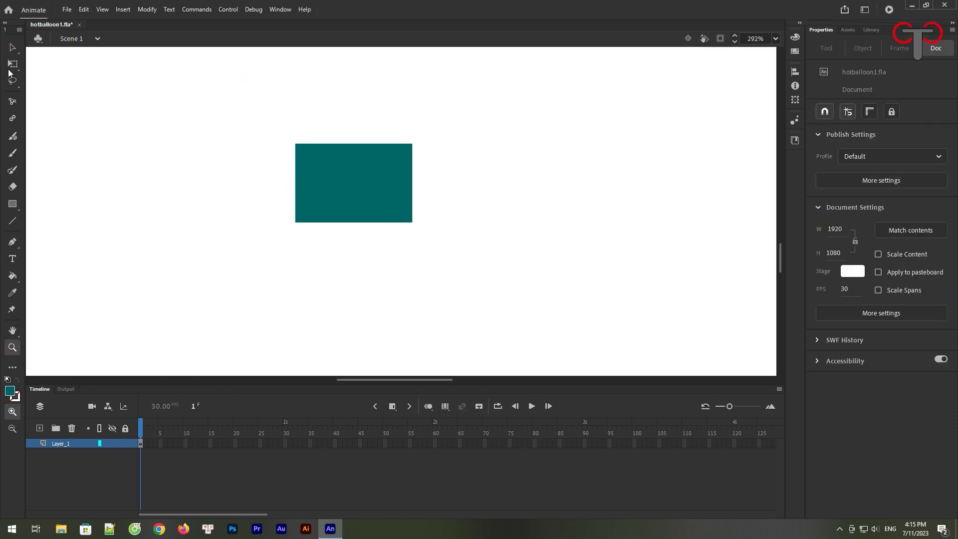
pyautogui.press('v')
pyautogui.moveTo(294, 145); pyautogui.dragTo(284, 144)
pyautogui.moveTo(412, 144); pyautogui.dragTo(423, 144)
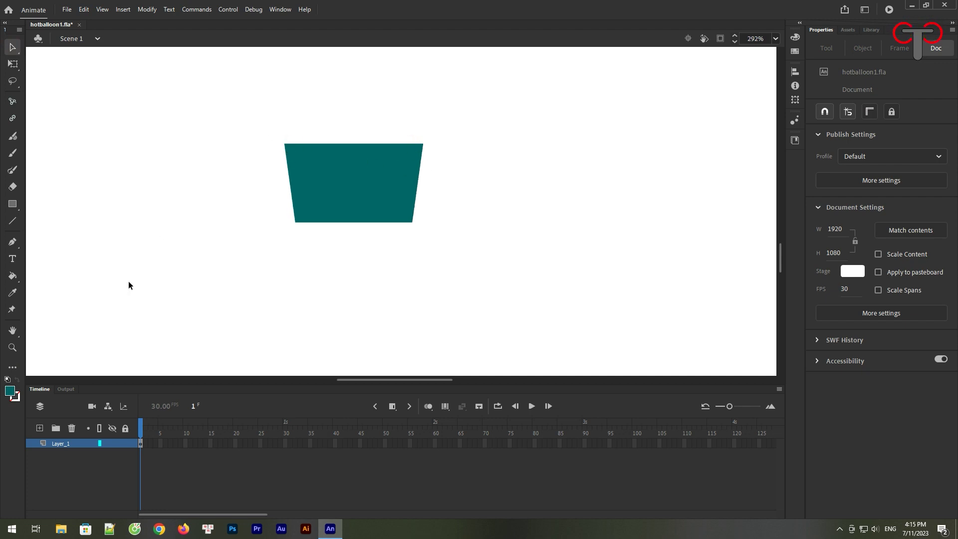
pyautogui.moveTo(301, 222); pyautogui.dragTo(299, 222)
pyautogui.moveTo(412, 222); pyautogui.dragTo(408, 222)
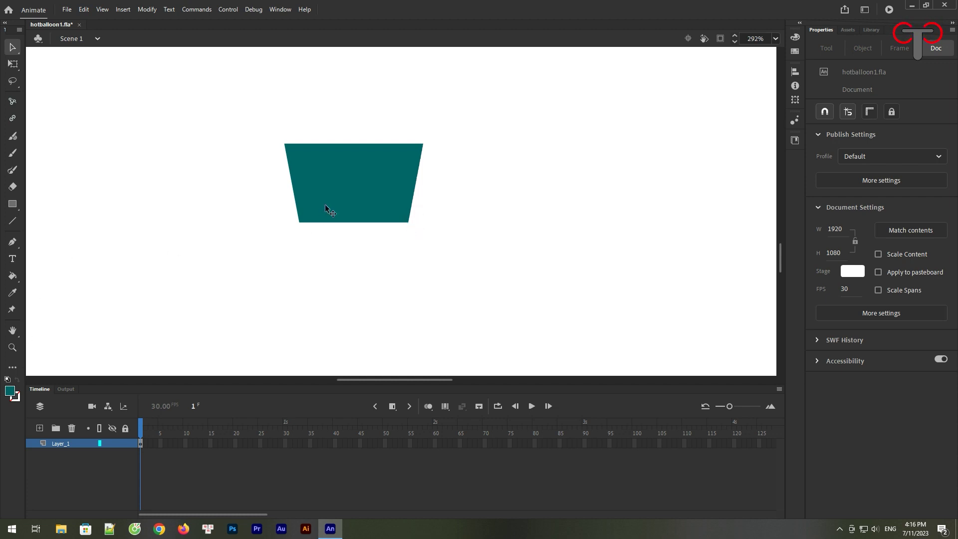
# Step: Draw a flat teal oval in object drawing mode, centred on the basket's bottom edge and matching that edge's width
pyautogui.click(10, 213)
pyautogui.click(55, 235)
pyautogui.press('z')
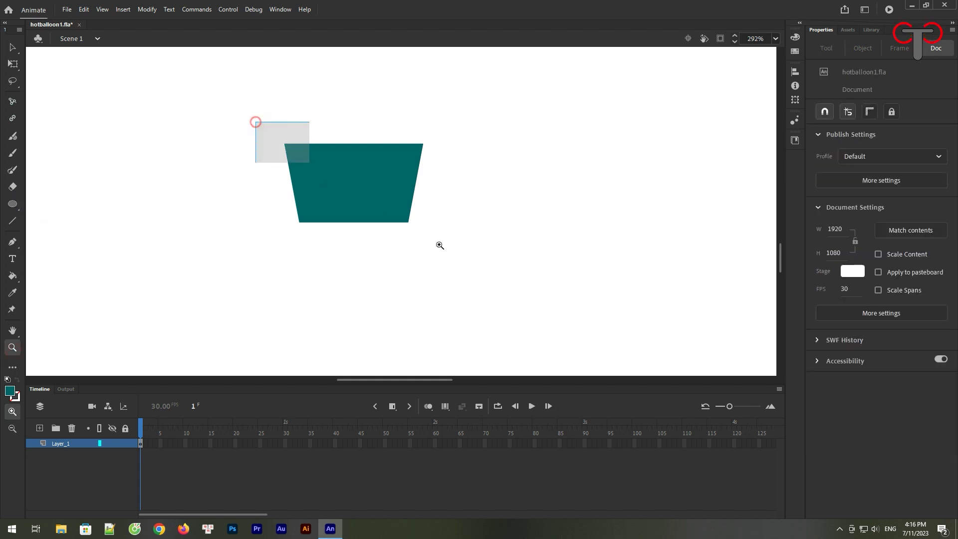
pyautogui.moveTo(440, 245); pyautogui.dragTo(441, 259)
pyautogui.press('o')
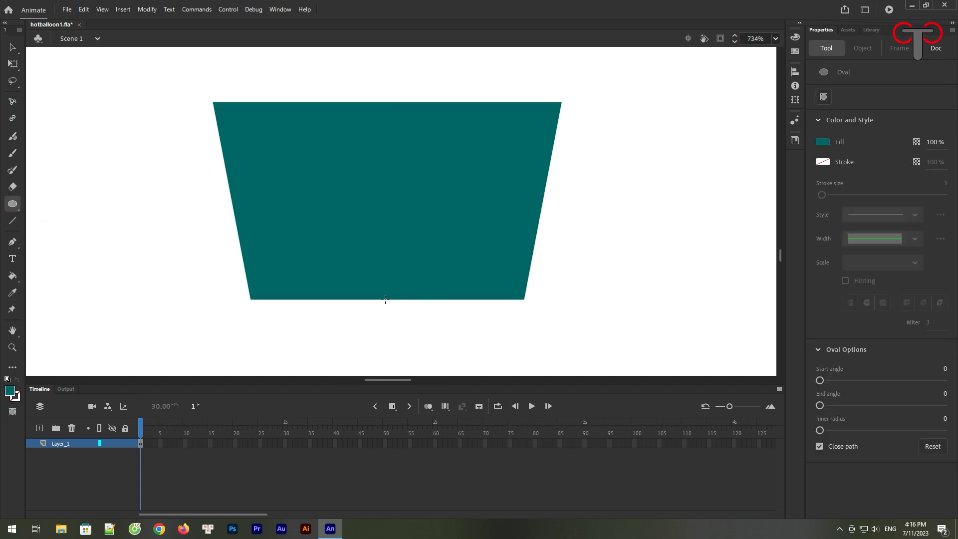
pyautogui.moveTo(381, 300); pyautogui.dragTo(507, 328)
pyautogui.hotkey('ctrl', 'z')
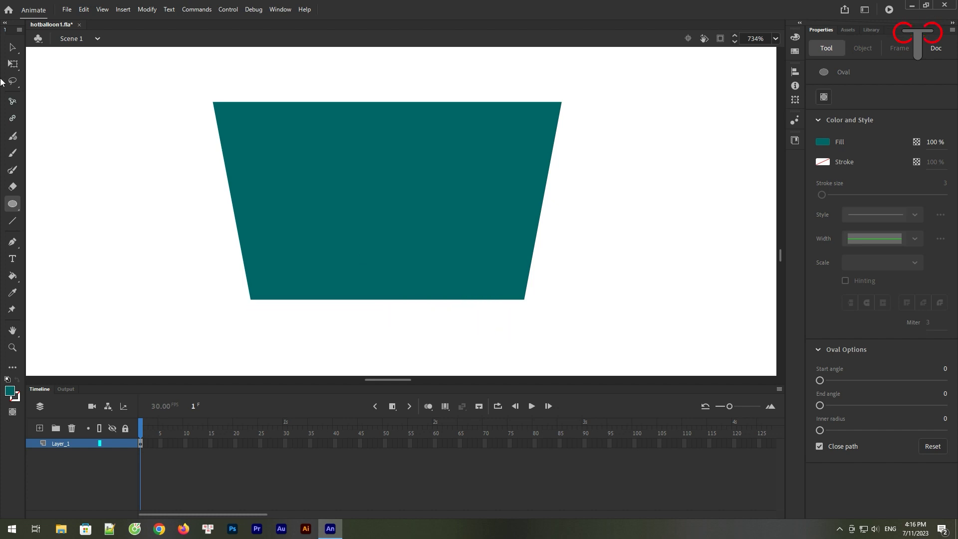
pyautogui.click(11, 49)
pyautogui.click(429, 196)
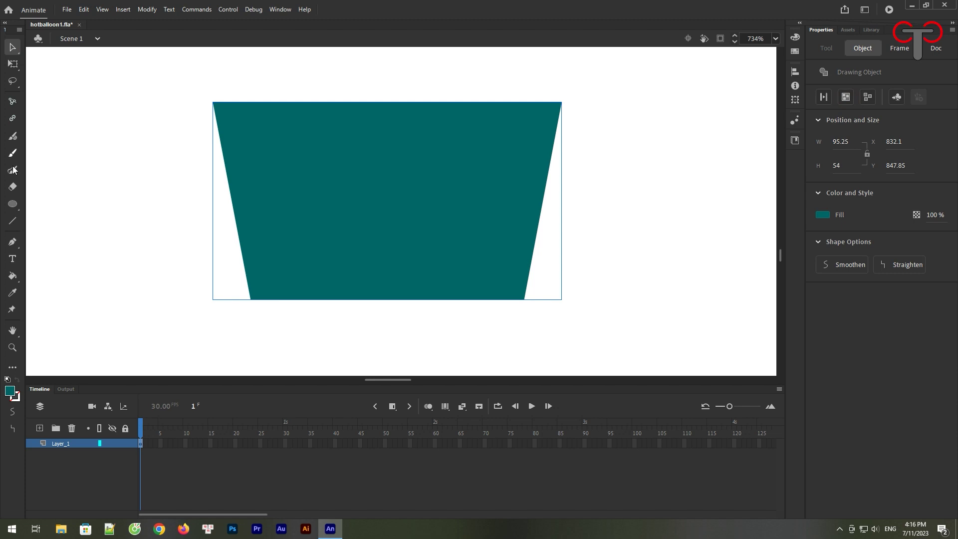
pyautogui.click(12, 204)
pyautogui.click(15, 411)
pyautogui.moveTo(388, 298); pyautogui.dragTo(524, 325)
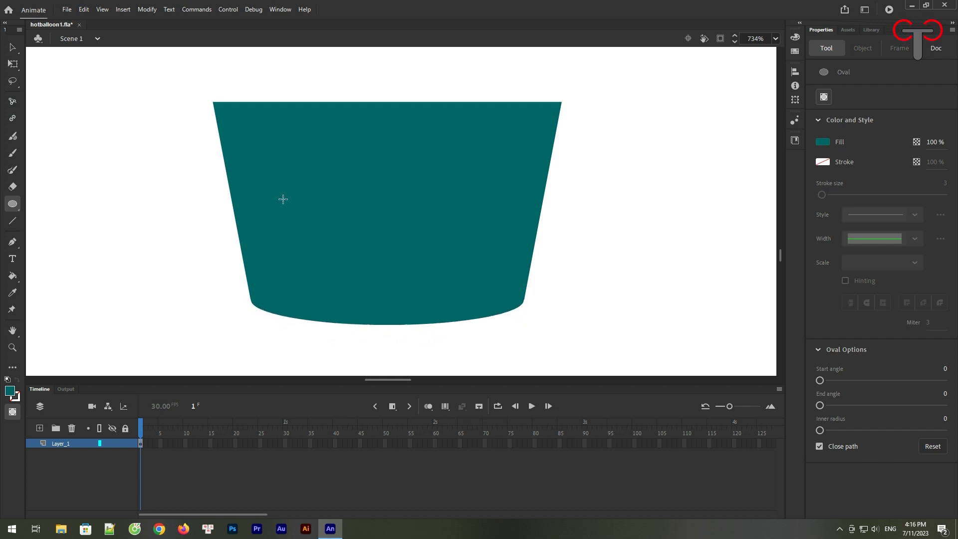
# Step: Select the tapered basket body and its bottom oval and break them apart into one merged shape
pyautogui.click(13, 48)
pyautogui.moveTo(613, 80); pyautogui.dragTo(165, 334)
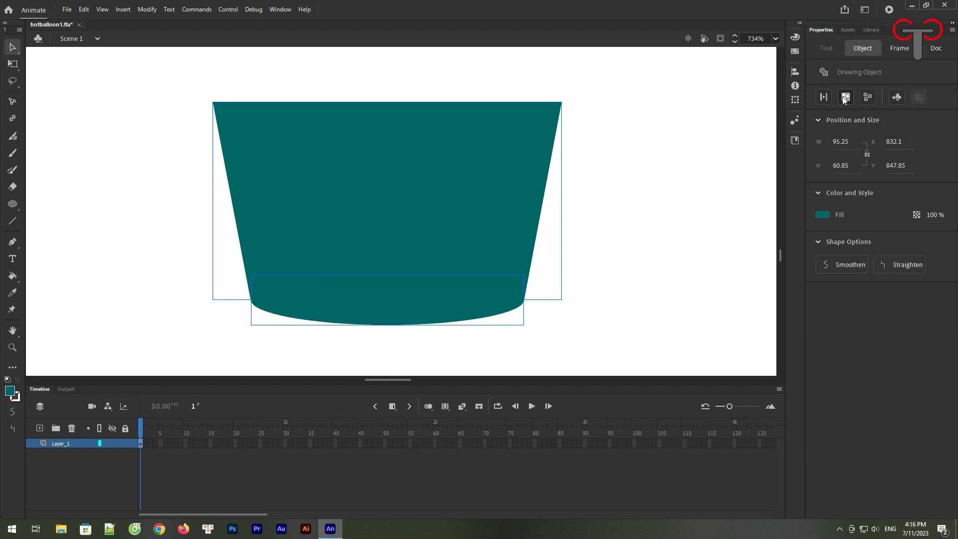
pyautogui.press('Down')
pyautogui.press('Down')
pyautogui.press('Down')
pyautogui.press('Down')
pyautogui.press('Down')
pyautogui.press('Down')
pyautogui.press('Down')
pyautogui.press('Down')
pyautogui.press('Left')
pyautogui.press('Up')
pyautogui.press('Up')
pyautogui.press('Left')
pyautogui.hotkey('ctrl', 'b')
pyautogui.click(628, 182)
# Step: Draw a darker teal (#064A4A) oval centred on the basket's top edge and spanning its full width, with object drawing off
pyautogui.click(15, 204)
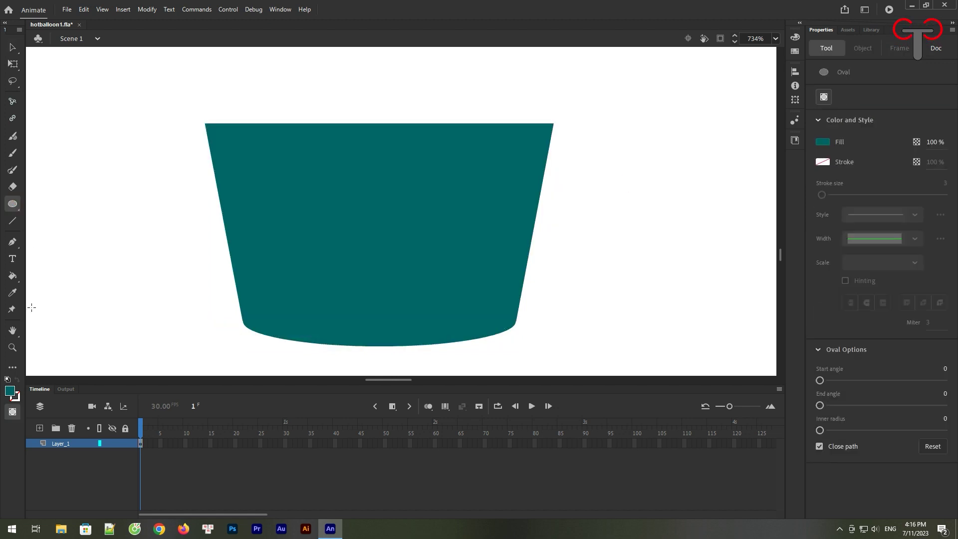
pyautogui.click(13, 412)
pyautogui.click(10, 391)
pyautogui.click(193, 259)
pyautogui.click(675, 299)
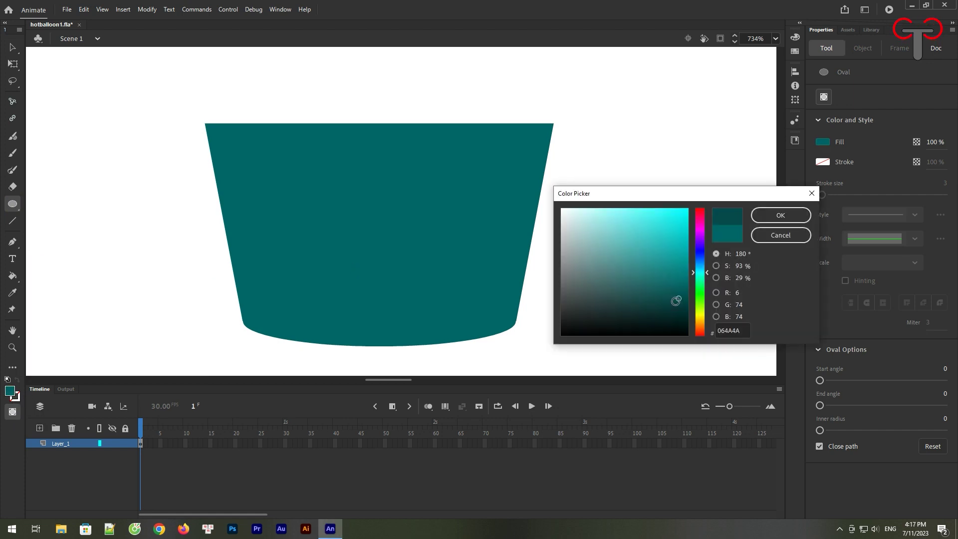
pyautogui.click(793, 215)
pyautogui.click(14, 412)
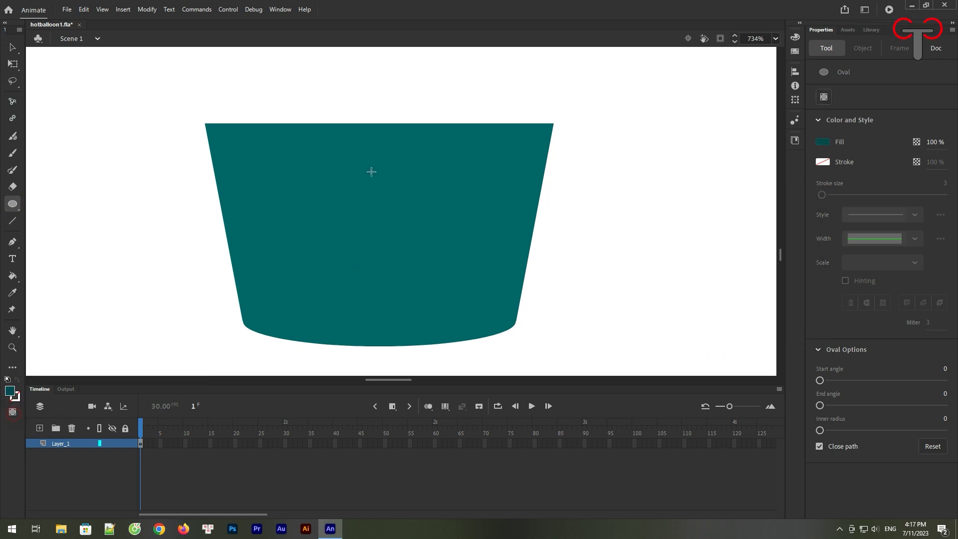
pyautogui.moveTo(379, 124); pyautogui.dragTo(554, 162)
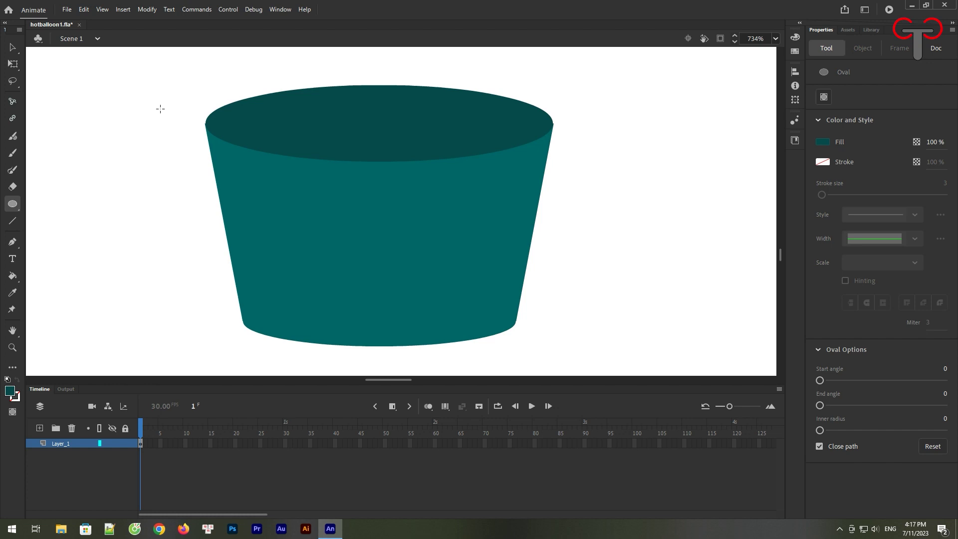
# Step: Nudge the dark oval slightly upward, leaving a thin light rim between the basket's opening and its front
pyautogui.click(13, 48)
pyautogui.click(357, 133)
pyautogui.moveTo(358, 134); pyautogui.dragTo(361, 117)
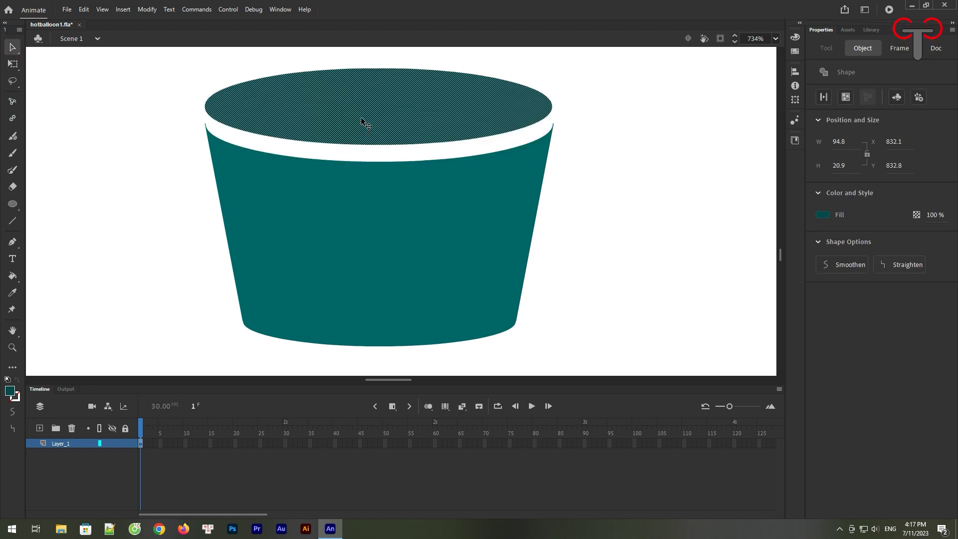
pyautogui.hotkey('ctrl', 'z')
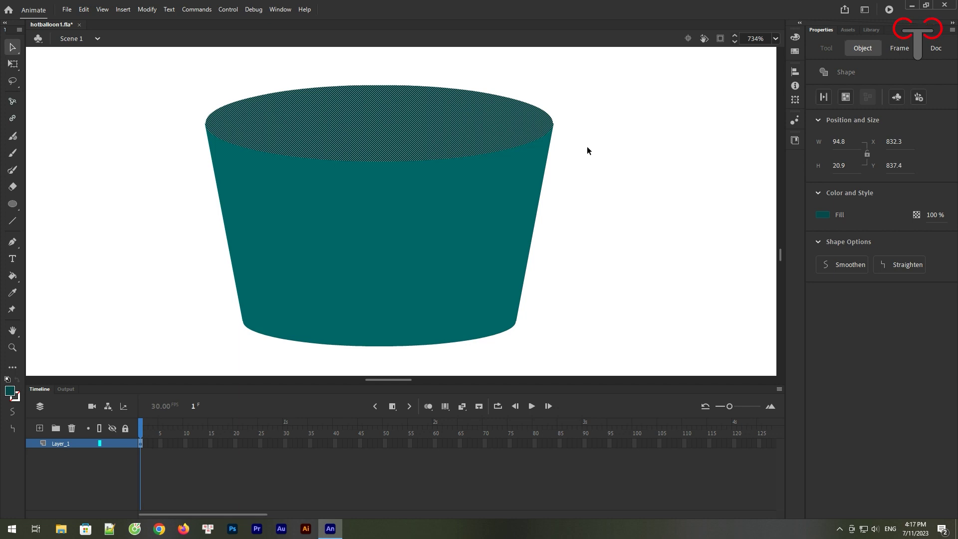
pyautogui.press('Up')
pyautogui.press('Up')
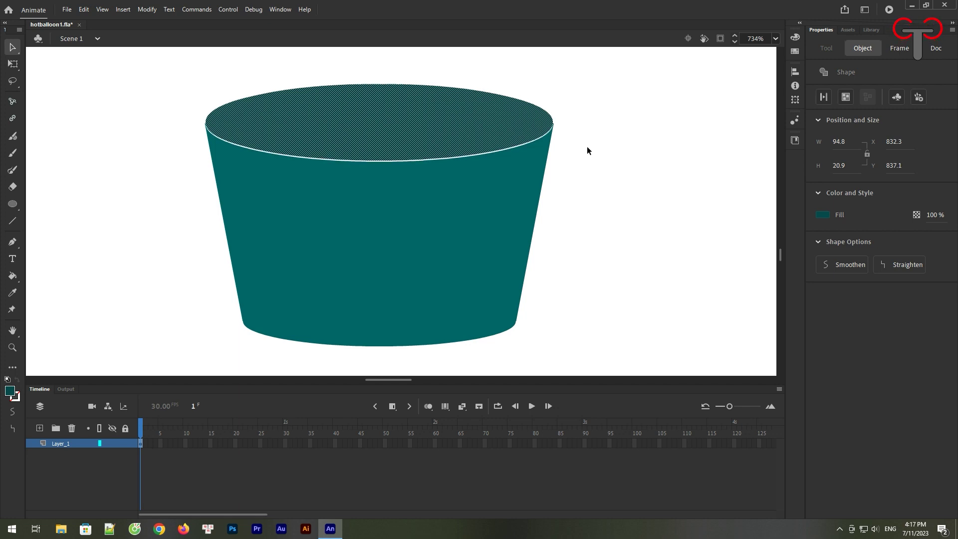
pyautogui.click(584, 148)
# Step: Duplicate the basket's front twice, placing one copy on each side of the basket
pyautogui.hotkey('ctrl', '-')
pyautogui.hotkey('ctrl', '-')
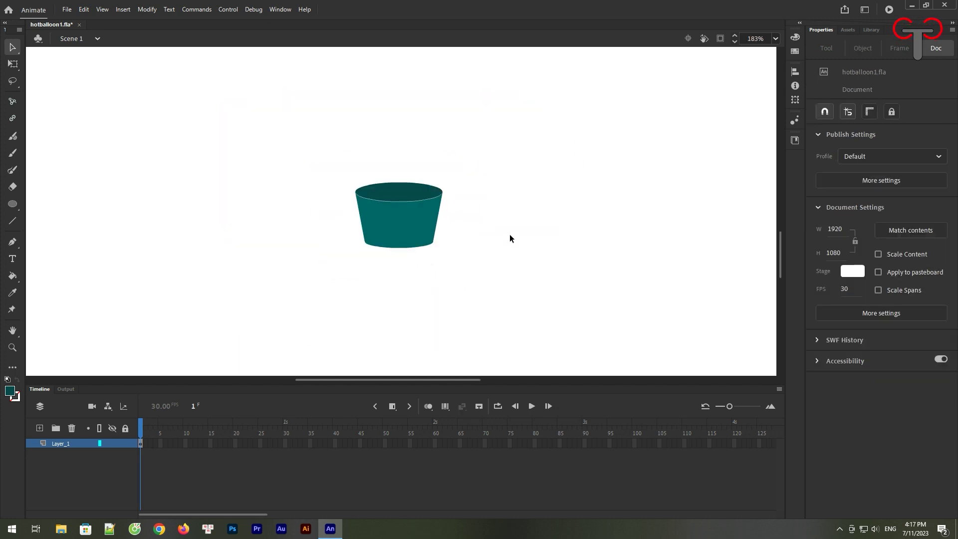
pyautogui.click(398, 223)
pyautogui.moveTo(398, 224); pyautogui.dragTo(529, 222)
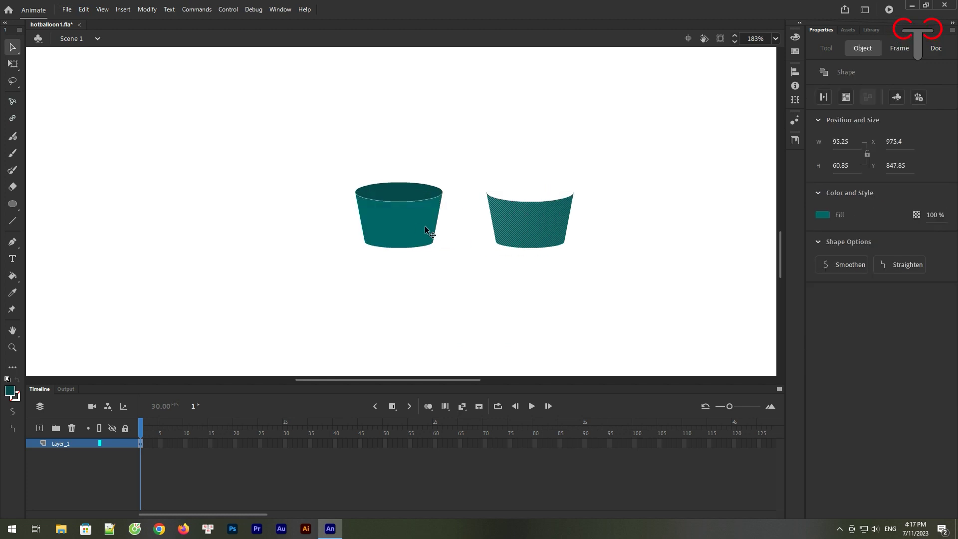
pyautogui.moveTo(394, 227); pyautogui.dragTo(262, 227)
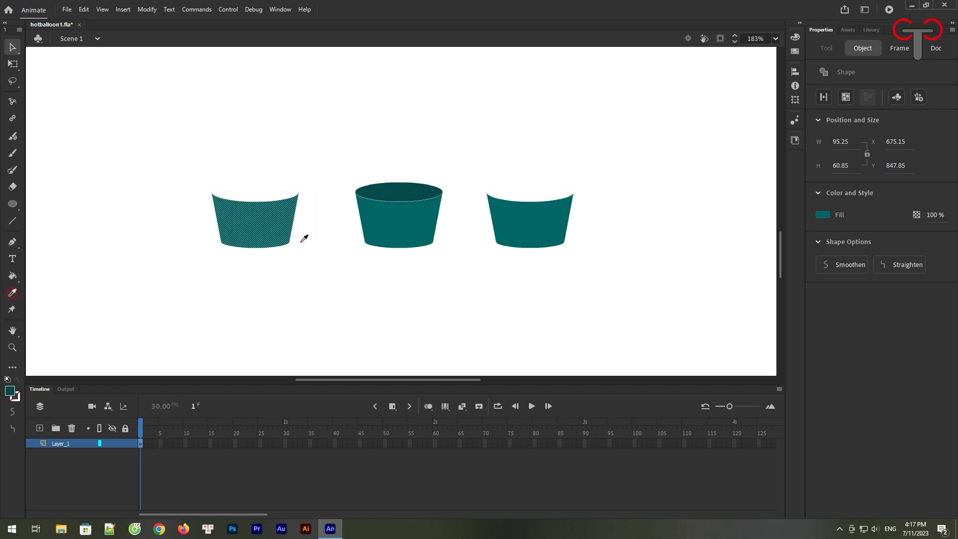
# Step: Overlay the right copy on the darkened left copy, offset slightly right so a narrow dark strip stays uncovered
pyautogui.moveTo(542, 223)
pyautogui.mouseDown()
pyautogui.moveTo(448, 231)
pyautogui.moveTo(277, 221)
pyautogui.mouseUp()
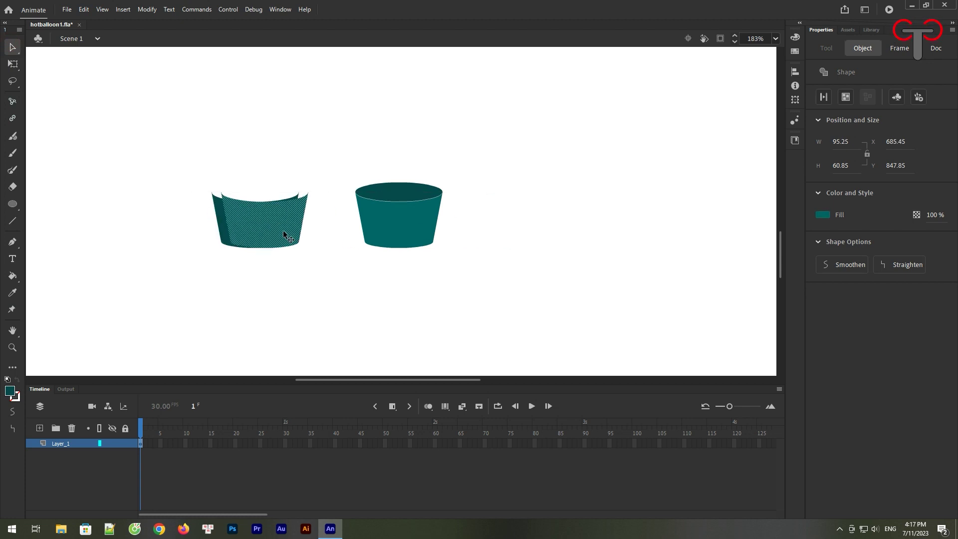
pyautogui.hotkey('ctrl', 'z')
pyautogui.moveTo(546, 224)
pyautogui.mouseDown()
pyautogui.moveTo(299, 215)
pyautogui.moveTo(290, 224)
pyautogui.mouseUp()
# Step: Move the dark strip onto the basket's left side as shading and delete the leftover copy
pyautogui.moveTo(223, 227); pyautogui.dragTo(365, 228)
pyautogui.click(391, 269)
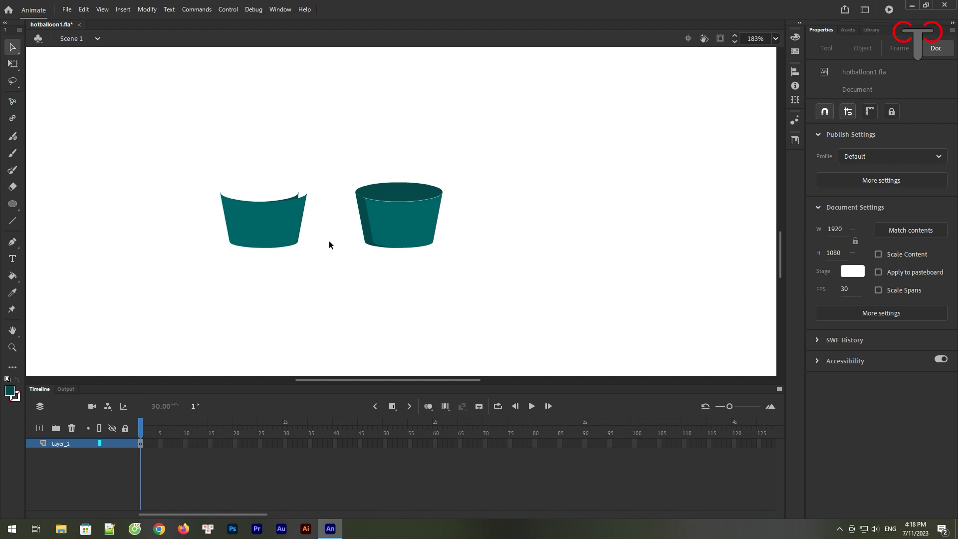
pyautogui.click(235, 240)
pyautogui.press('Delete')
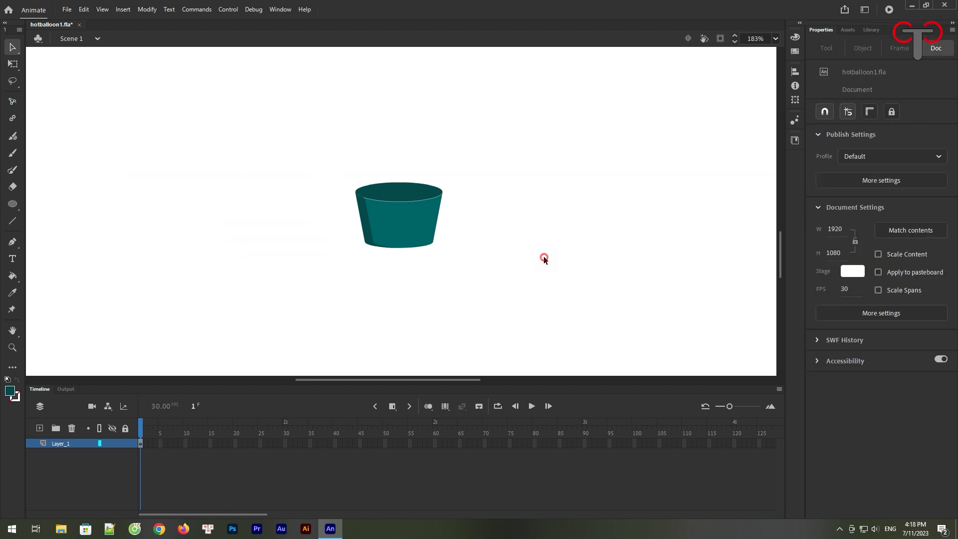
# Step: Draw two black ropes with stroke size 3 from the ends of the balloon's outline to the basket's rim corners
pyautogui.hotkey('ctrl', '-')
pyautogui.hotkey('ctrl', '-')
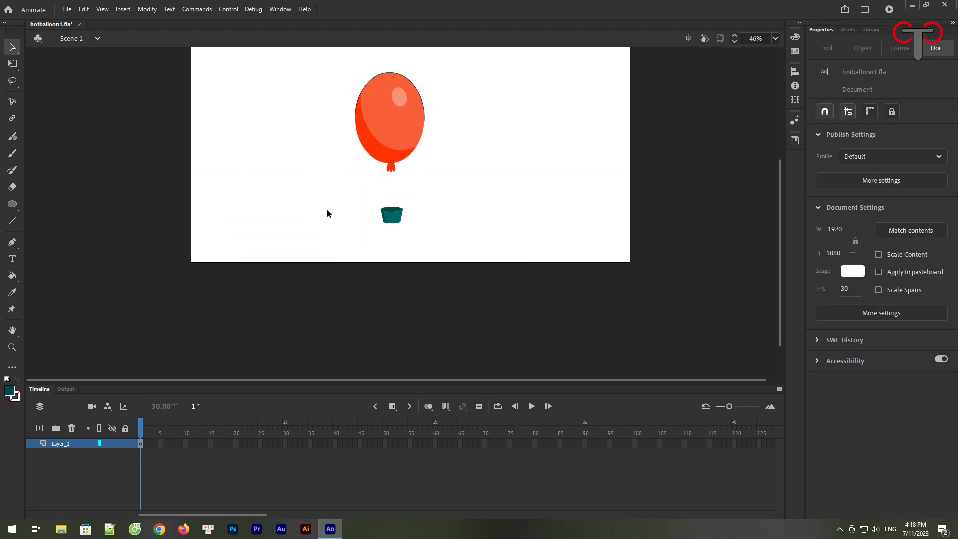
pyautogui.click(13, 348)
pyautogui.moveTo(302, 96); pyautogui.dragTo(466, 267)
pyautogui.click(11, 221)
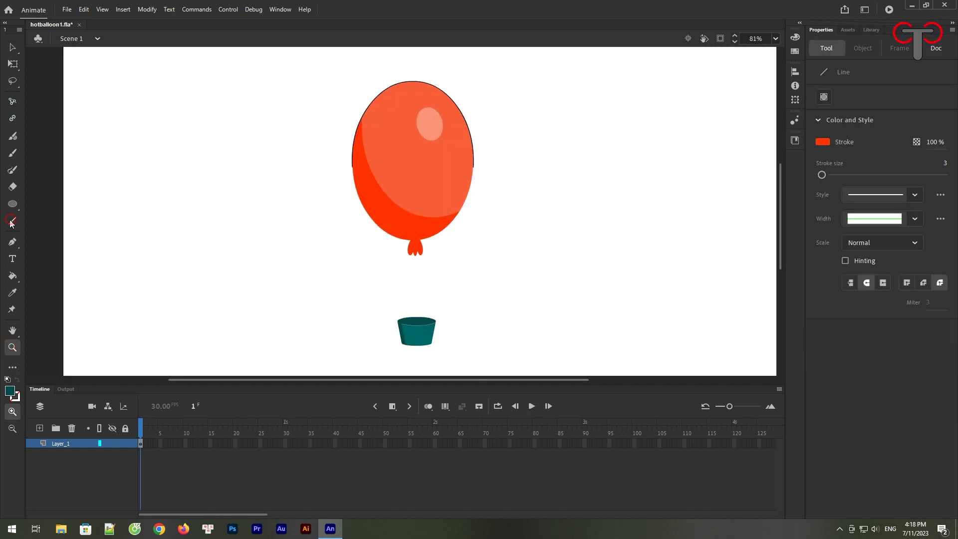
pyautogui.click(15, 396)
pyautogui.click(53, 282)
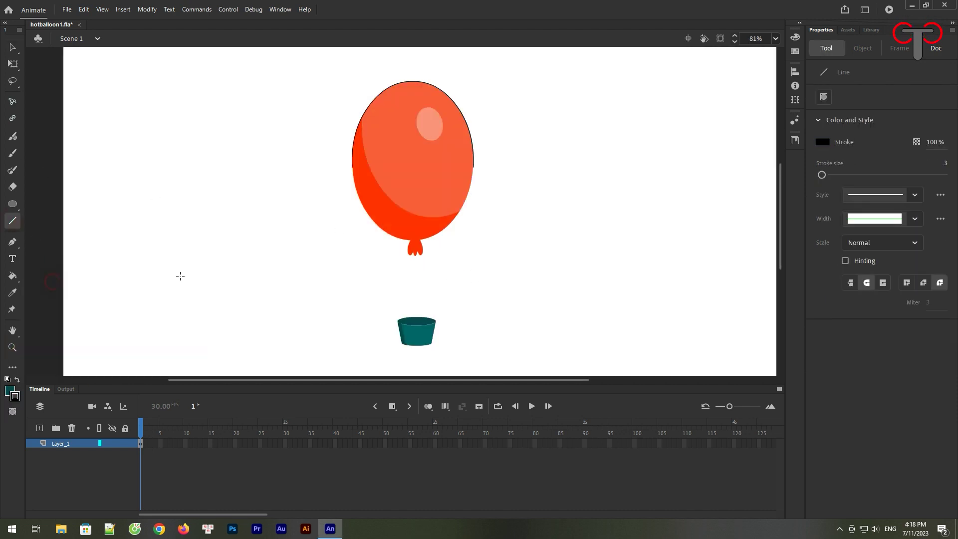
pyautogui.moveTo(352, 167); pyautogui.dragTo(398, 322)
pyautogui.moveTo(473, 168); pyautogui.dragTo(437, 321)
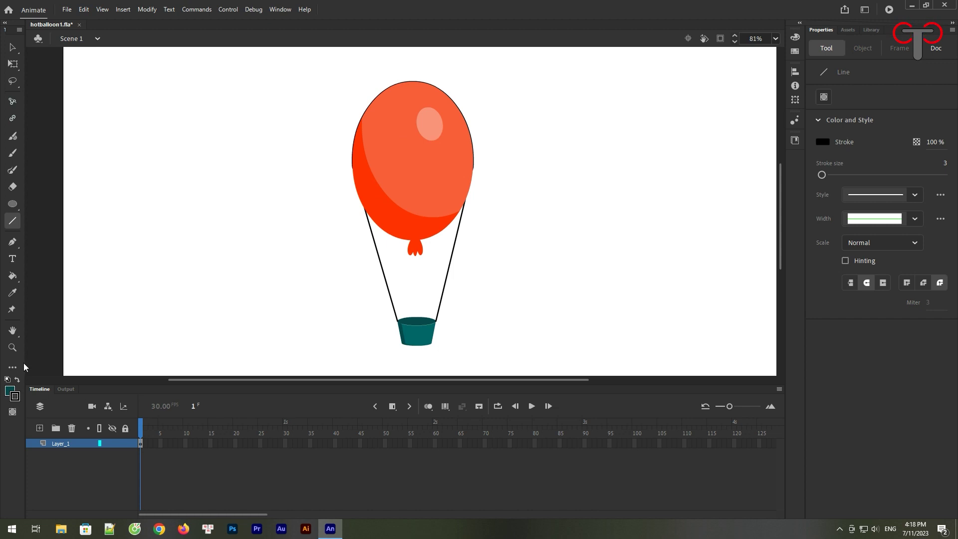
# Step: Draw a black rope from the balloon's top across its left half to the basket, curving the part over the balloon outward
pyautogui.click(12, 412)
pyautogui.moveTo(397, 85)
pyautogui.mouseDown()
pyautogui.moveTo(377, 220)
pyautogui.moveTo(386, 231)
pyautogui.mouseUp()
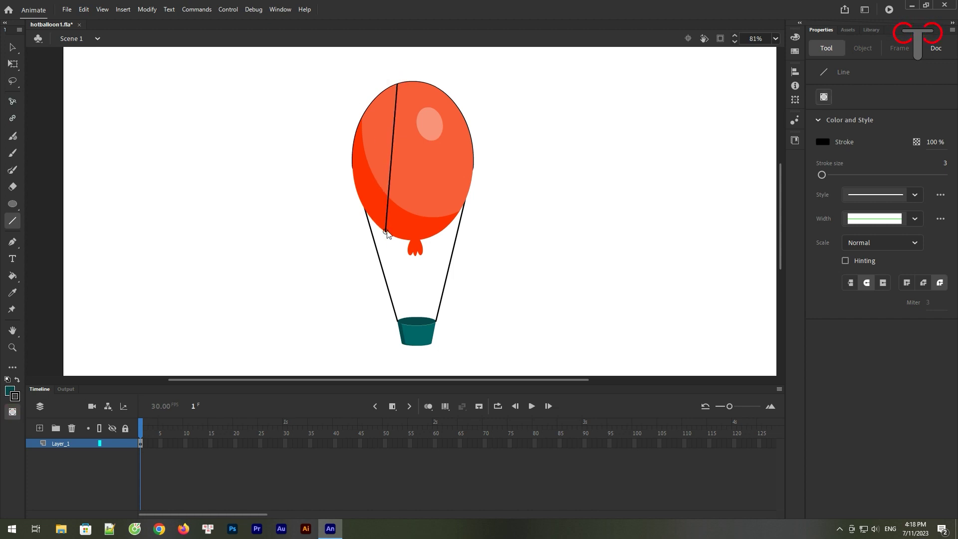
pyautogui.hotkey('ctrl', 'z')
pyautogui.moveTo(409, 81); pyautogui.dragTo(386, 230)
pyautogui.moveTo(386, 230); pyautogui.dragTo(407, 325)
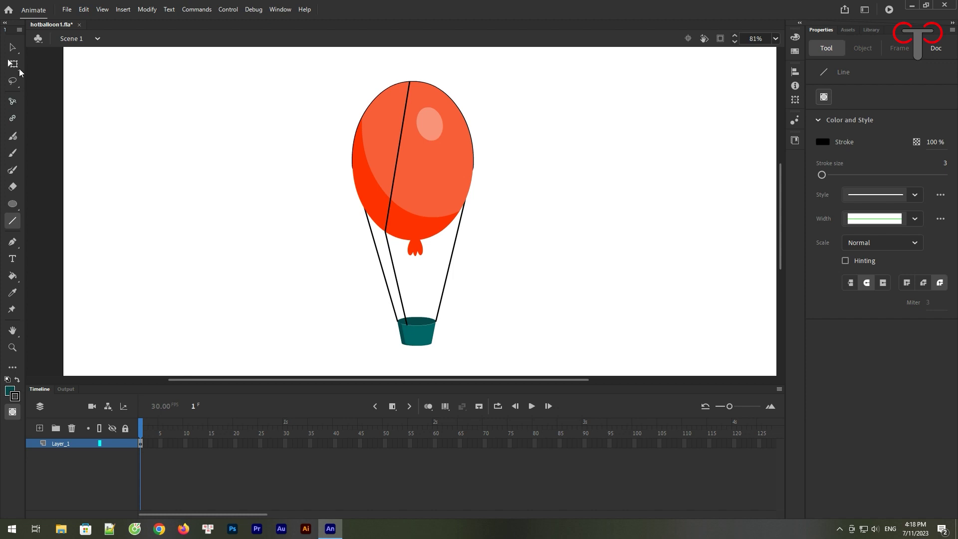
pyautogui.click(12, 48)
pyautogui.moveTo(400, 136); pyautogui.dragTo(377, 106)
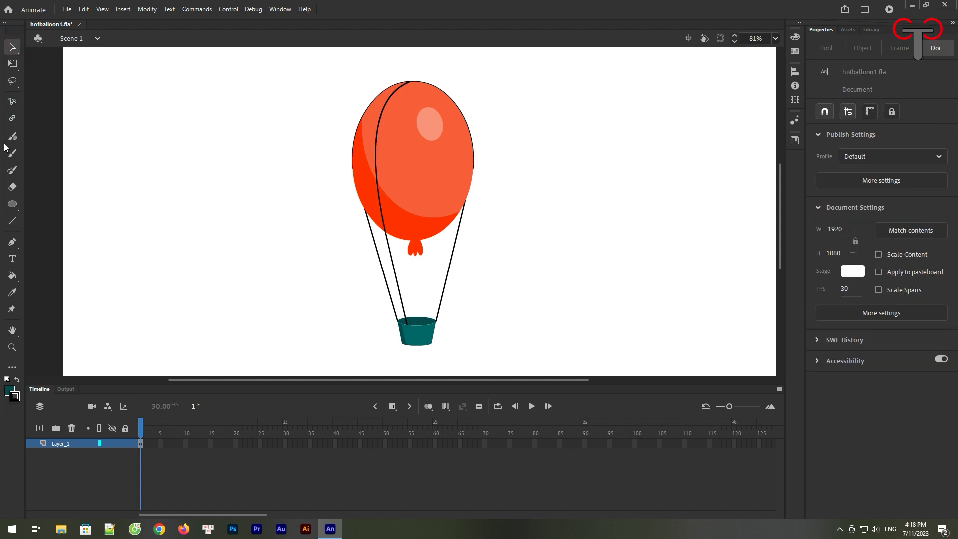
# Step: Draw a matching black rope across the balloon's right half to the basket, curving the part over the balloon outward
pyautogui.click(13, 222)
pyautogui.moveTo(410, 81); pyautogui.dragTo(447, 228)
pyautogui.moveTo(447, 227); pyautogui.dragTo(427, 324)
pyautogui.click(13, 47)
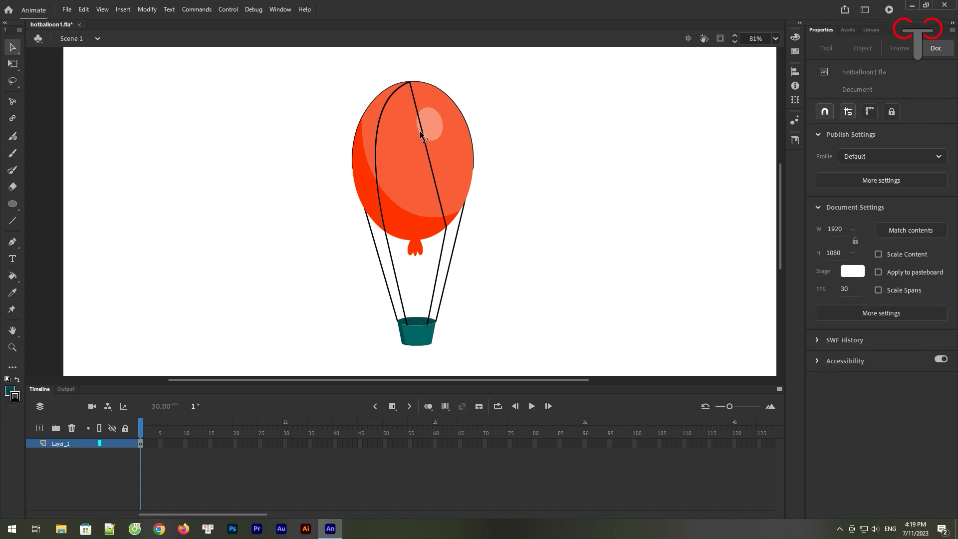
pyautogui.moveTo(423, 132); pyautogui.dragTo(448, 97)
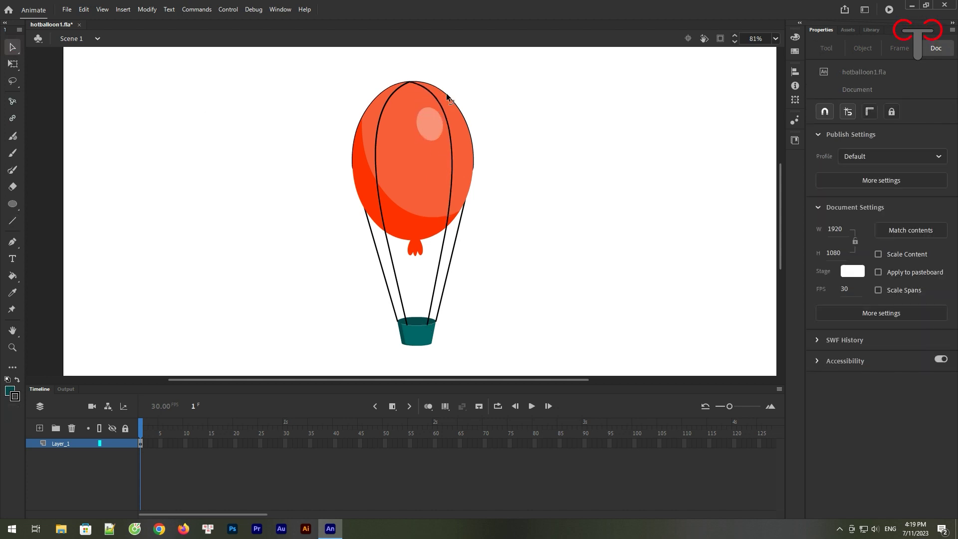
# Step: Draw two short black ropes with the Line tool from the balloon's underside, beside the knot, down to the basket rim
pyautogui.click(13, 221)
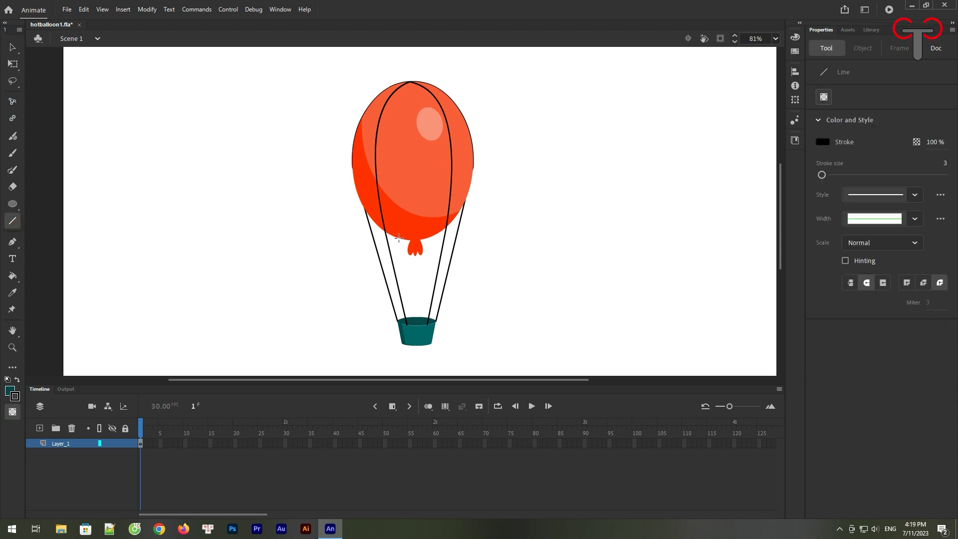
pyautogui.moveTo(398, 237); pyautogui.dragTo(409, 319)
pyautogui.moveTo(433, 235); pyautogui.dragTo(426, 319)
# Step: Select the whole hot-air balloon drawing and convert it to a graphic symbol named hotballoon
pyautogui.click(13, 47)
pyautogui.moveTo(549, 69); pyautogui.dragTo(315, 364)
pyautogui.rightClick(436, 197)
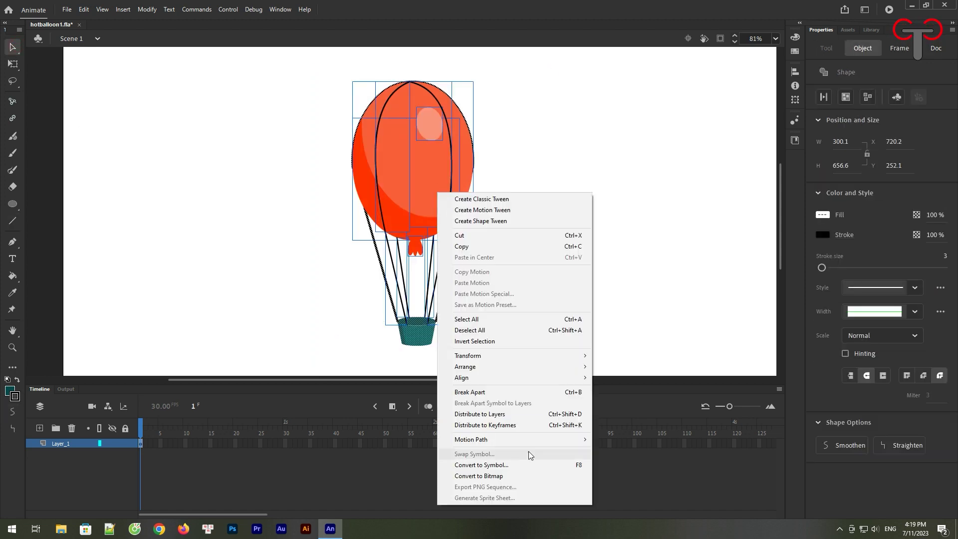
pyautogui.click(494, 466)
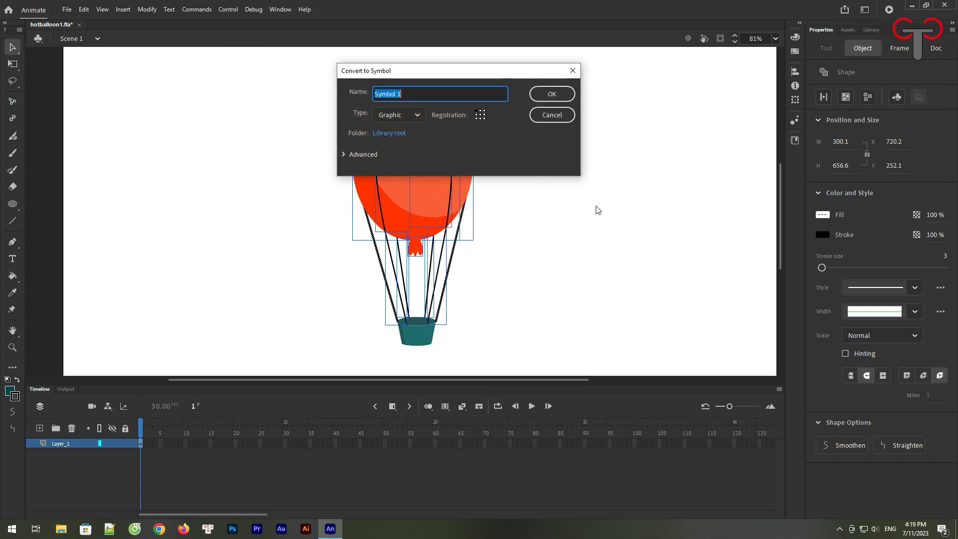
pyautogui.write('hotballoon')
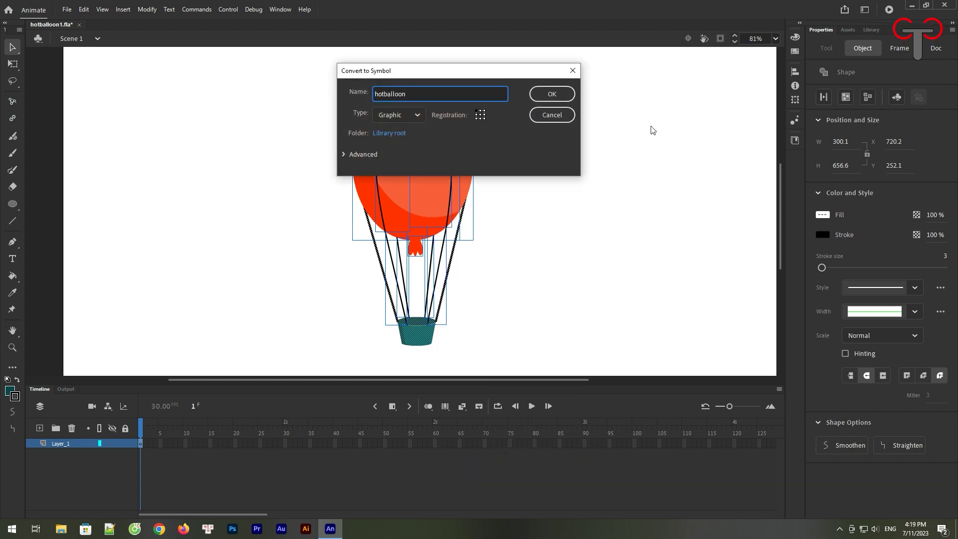
pyautogui.click(552, 94)
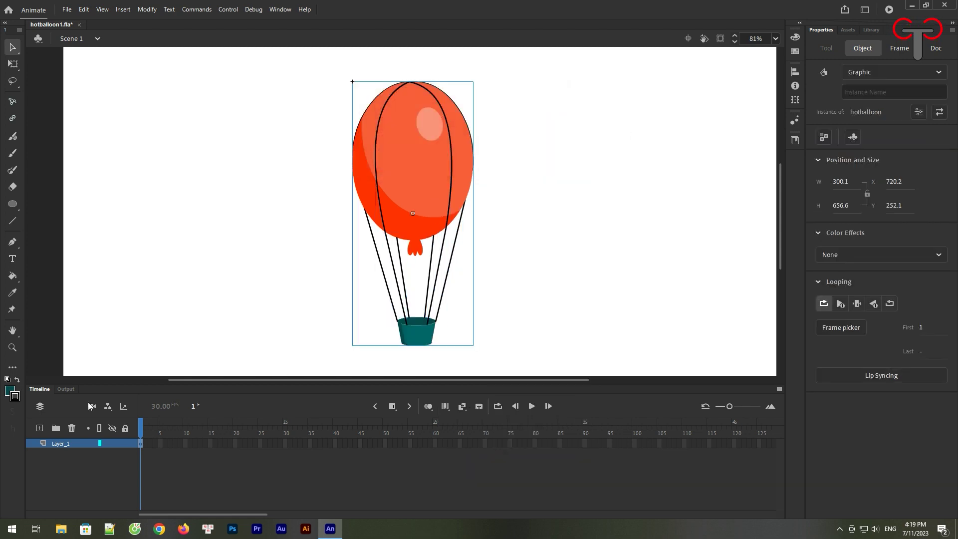
# Step: Inside hotballoon, convert all the artwork to a nested graphic symbol and move its transformation point up into the balloon's upper part
pyautogui.doubleClick(423, 186)
pyautogui.rightClick(449, 191)
pyautogui.click(493, 462)
pyautogui.click(552, 94)
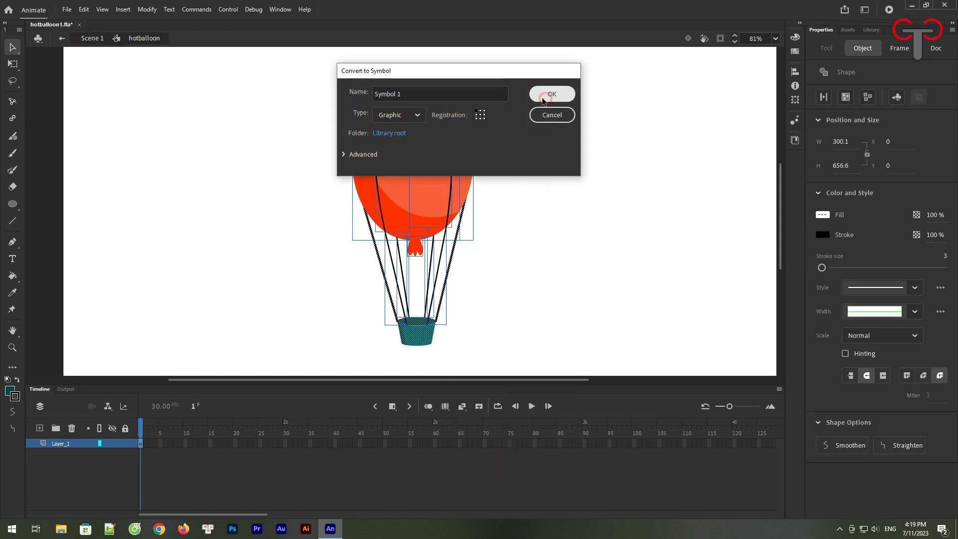
pyautogui.press('q')
pyautogui.moveTo(412, 213); pyautogui.dragTo(412, 113)
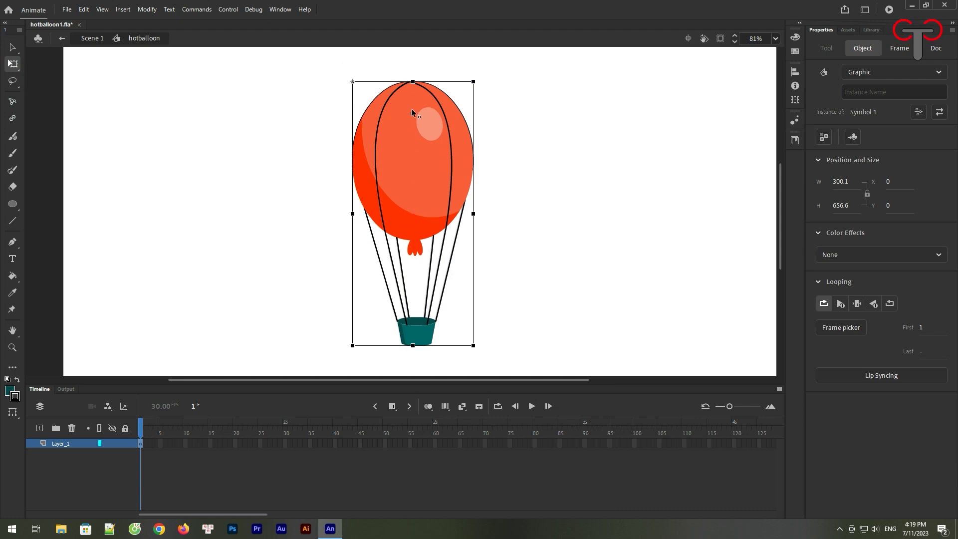
pyautogui.click(436, 443)
pyautogui.click(392, 405)
pyautogui.click(407, 425)
pyautogui.click(740, 444)
pyautogui.hotkey('ctrl', 'z')
pyautogui.hotkey('ctrl', 'z')
# Step: Tilt the nested balloon symbol at frame 1 so the basket swings slightly left, and insert keyframes at frames 60 and 120
pyautogui.click(423, 333)
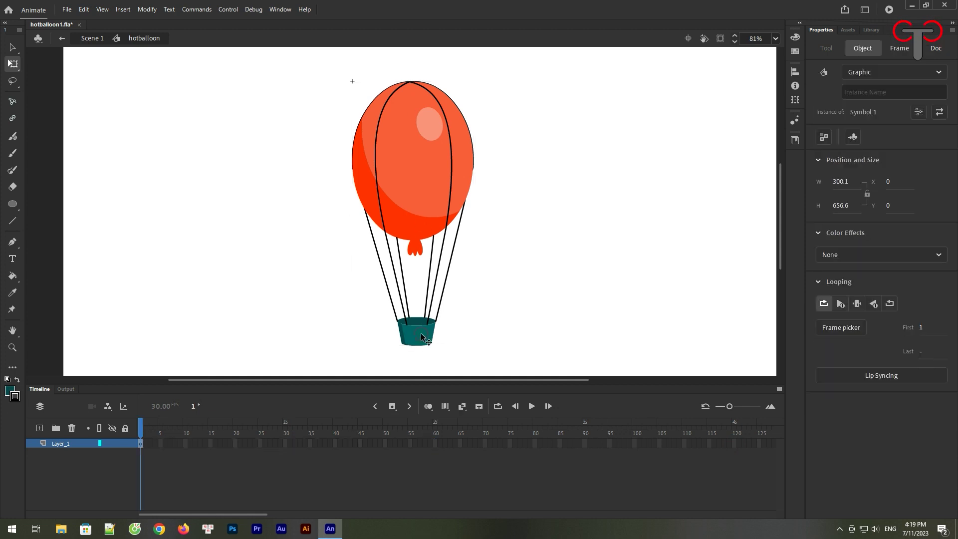
pyautogui.moveTo(475, 359); pyautogui.dragTo(414, 409)
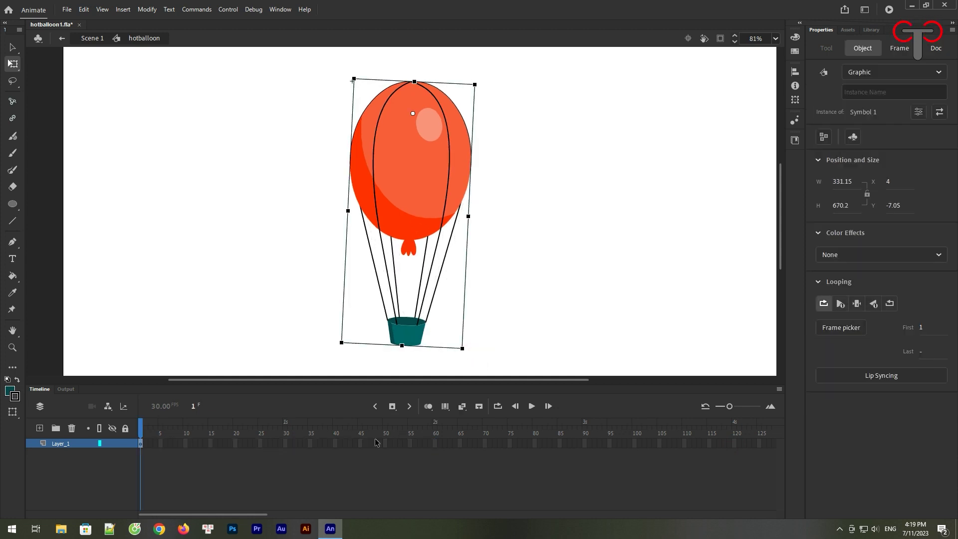
pyautogui.click(435, 443)
pyautogui.click(443, 351)
pyautogui.press('F6')
pyautogui.click(734, 444)
pyautogui.press('F6')
# Step: At frame 60, tilt the balloon so the basket swings slightly right, and create classic tweens between the keyframes
pyautogui.click(435, 444)
pyautogui.moveTo(476, 354); pyautogui.dragTo(489, 352)
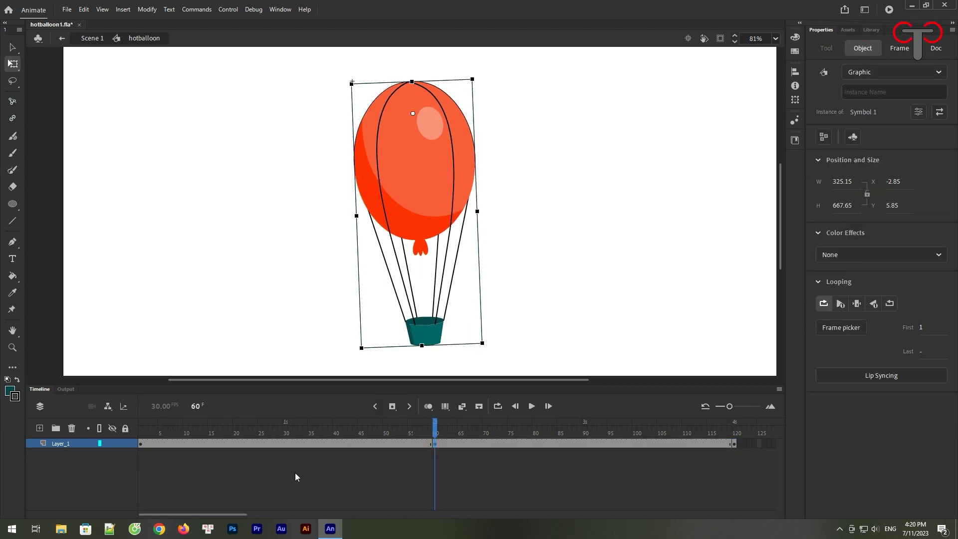
pyautogui.rightClick(373, 444)
pyautogui.moveTo(452, 443); pyautogui.dragTo(273, 437)
pyautogui.click(422, 150)
# Step: Return to Scene 1 and rename the balloon's layer as hotballoons
pyautogui.click(100, 134)
pyautogui.doubleClick(121, 75)
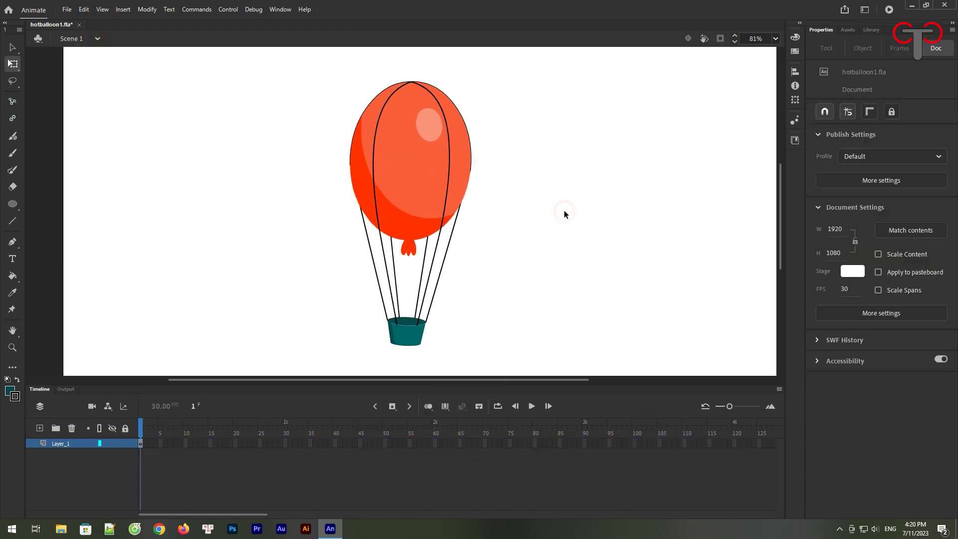
pyautogui.doubleClick(66, 444)
pyautogui.write('hotballoons')
pyautogui.press('Return')
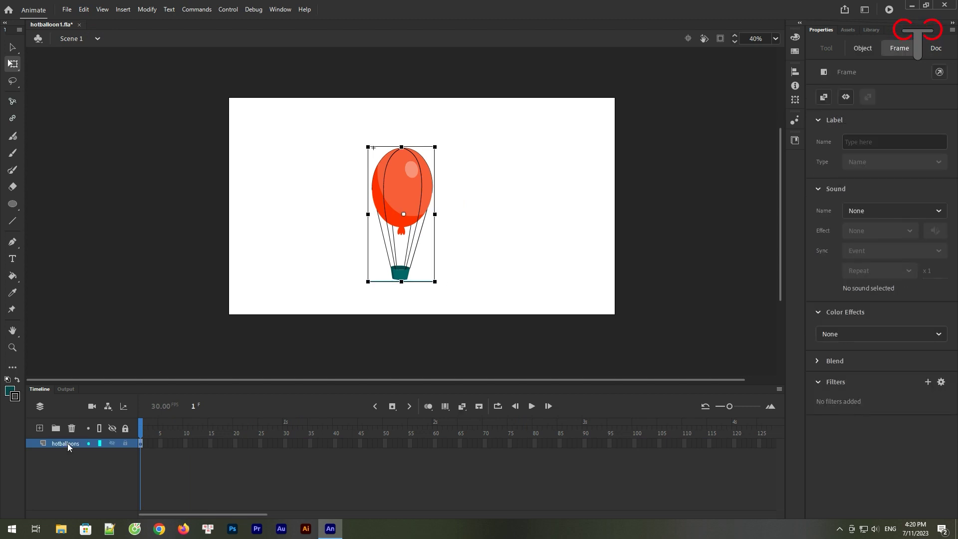
# Step: Add a new layer beneath hotballoons and extend both layers to frame 120
pyautogui.click(39, 428)
pyautogui.click(736, 452)
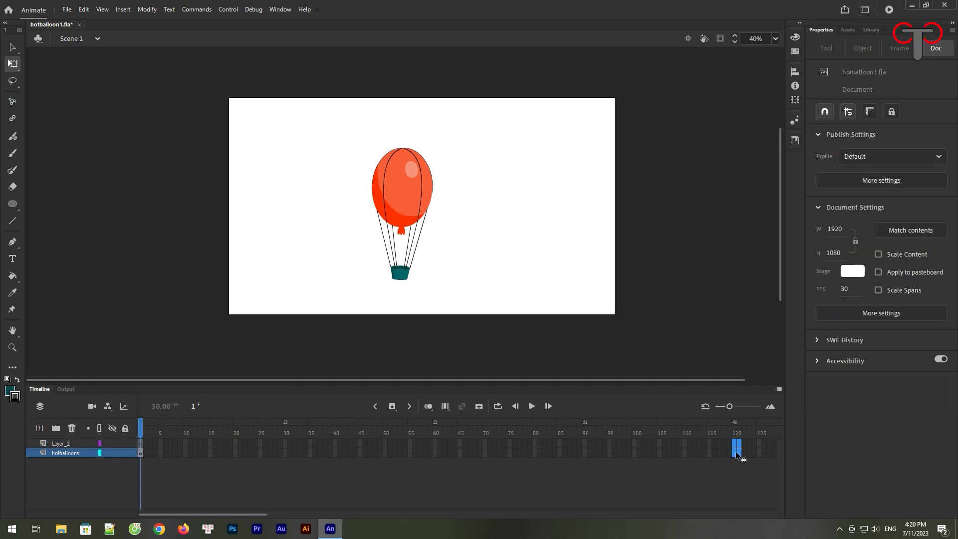
pyautogui.click(392, 406)
pyautogui.click(418, 450)
pyautogui.moveTo(78, 444)
pyautogui.mouseDown()
pyautogui.moveTo(85, 453)
pyautogui.moveTo(72, 455)
pyautogui.mouseUp()
pyautogui.click(139, 452)
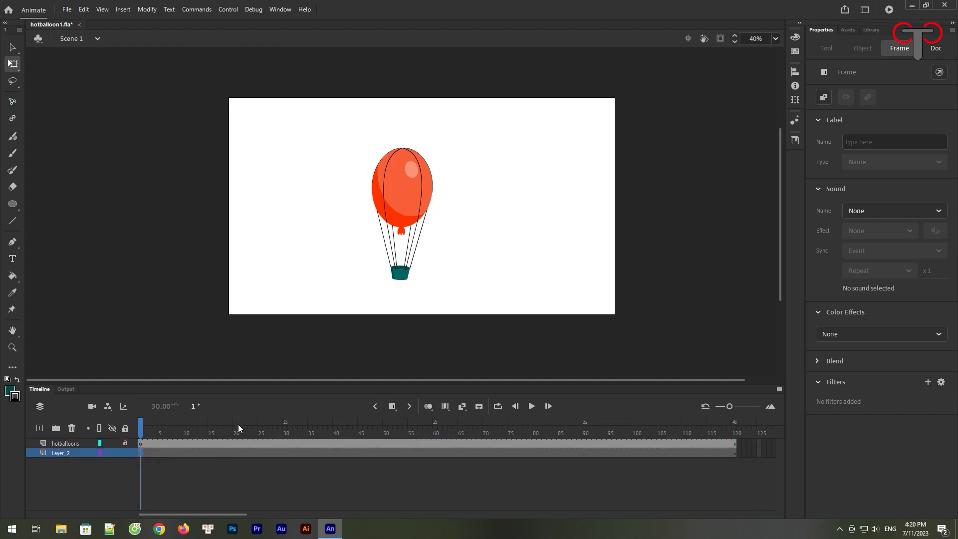
# Step: Set the stage background to the light purple BF86F8
pyautogui.click(555, 228)
pyautogui.click(852, 271)
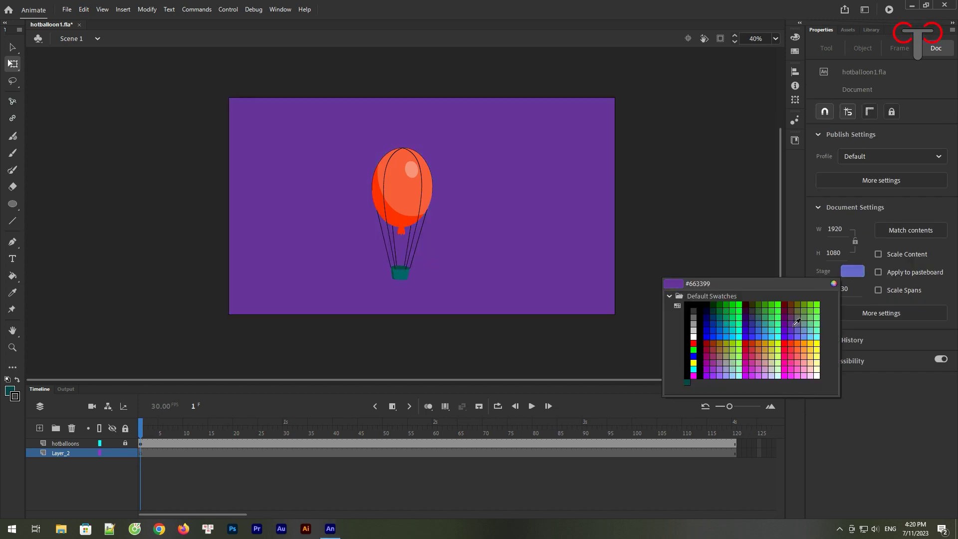
pyautogui.click(833, 283)
pyautogui.click(619, 212)
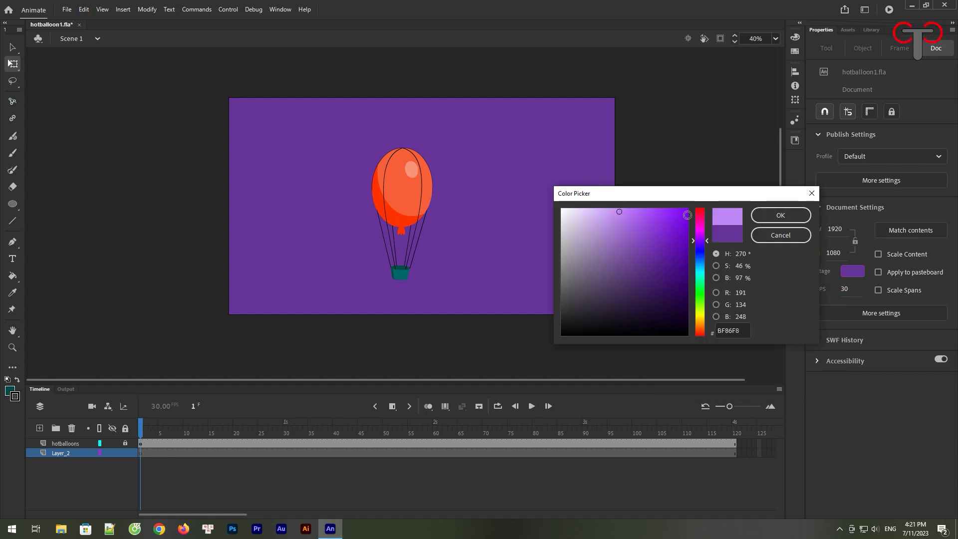
pyautogui.click(781, 217)
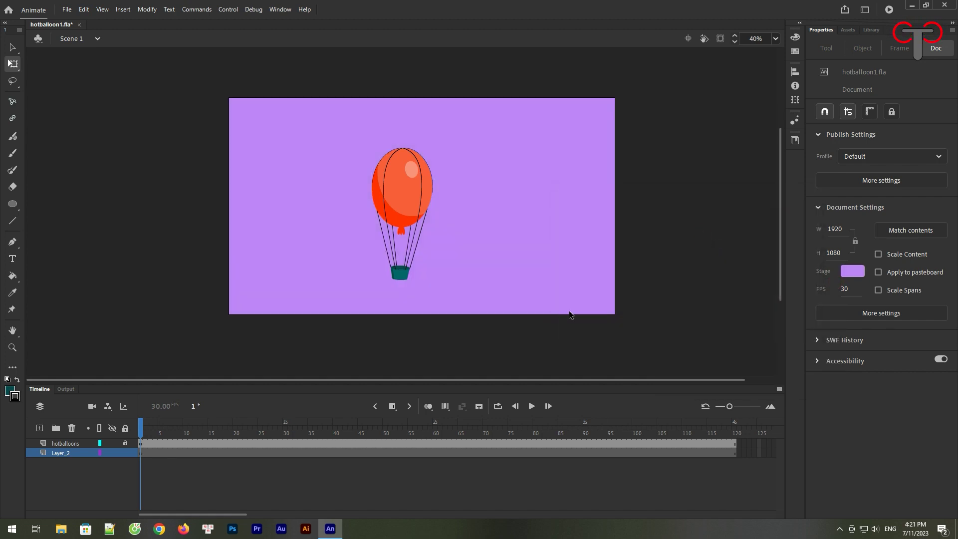
# Step: Change the stage background to a paler, less saturated lavender
pyautogui.click(854, 272)
pyautogui.click(833, 283)
pyautogui.moveTo(601, 216)
pyautogui.mouseDown()
pyautogui.moveTo(590, 209)
pyautogui.moveTo(592, 241)
pyautogui.moveTo(591, 221)
pyautogui.mouseUp()
pyautogui.click(780, 215)
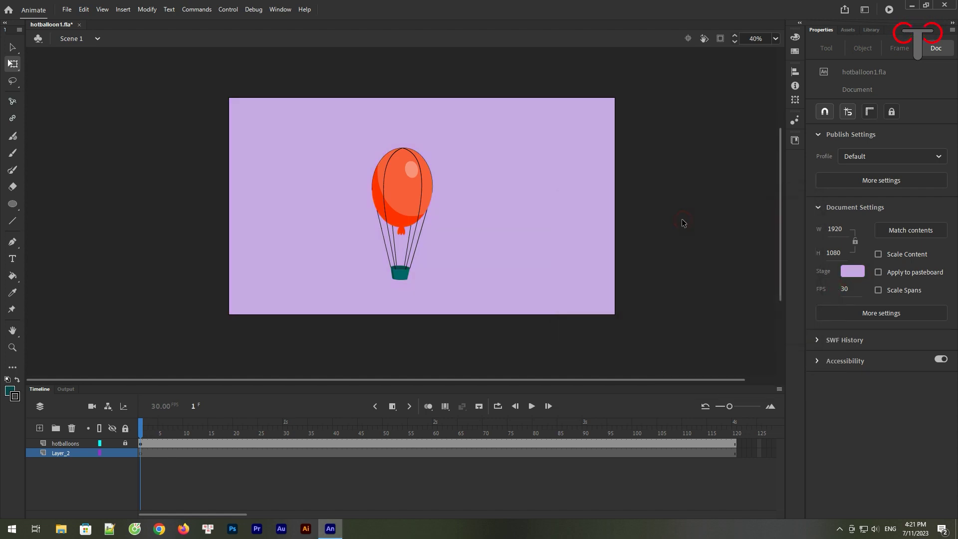
# Step: Choose the Fluid Brush for the first frame of Layer_2, try a stroke on the stage and undo it
pyautogui.click(143, 452)
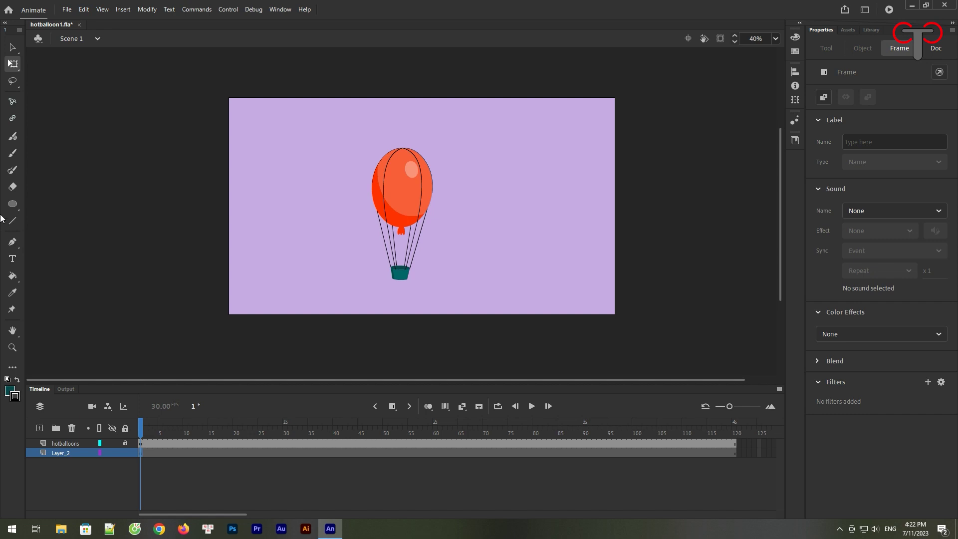
pyautogui.click(16, 402)
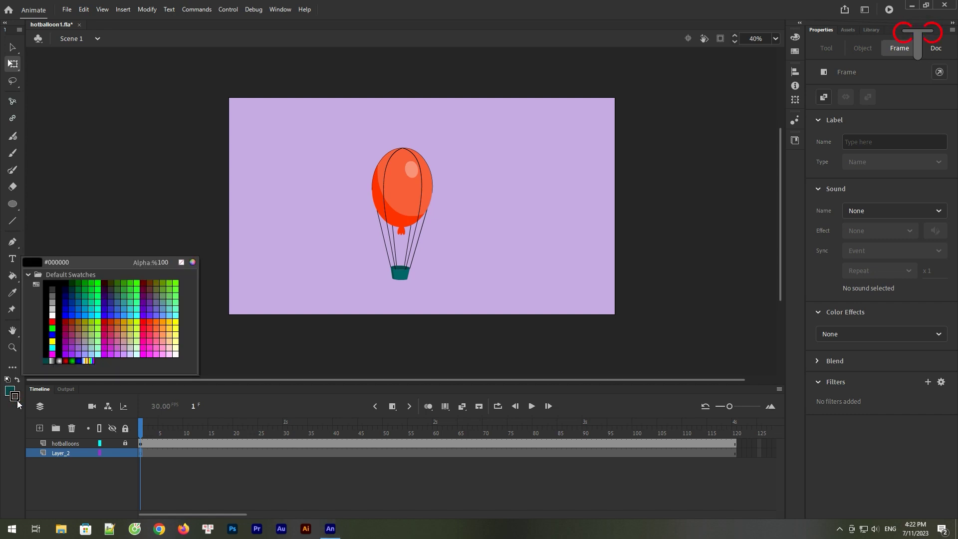
pyautogui.press('Escape')
pyautogui.click(13, 151)
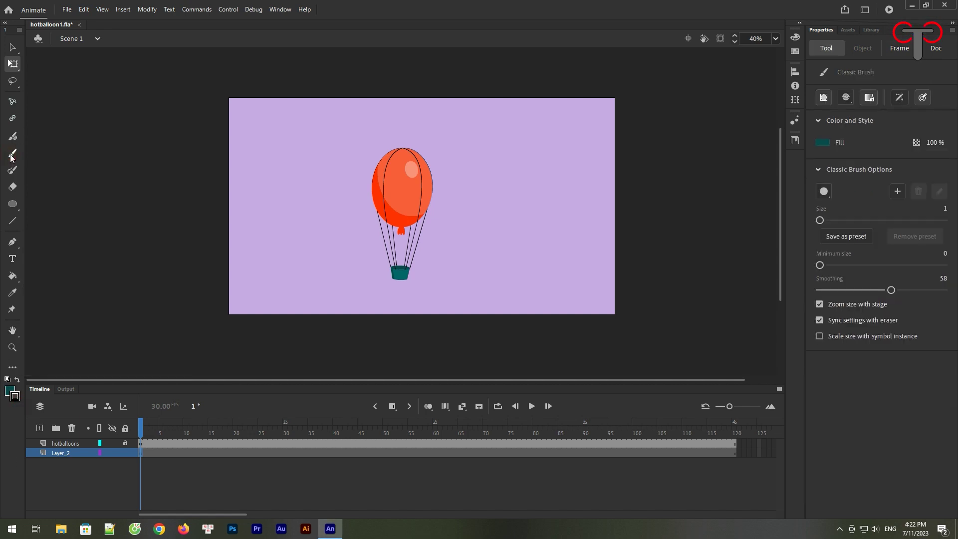
pyautogui.click(12, 137)
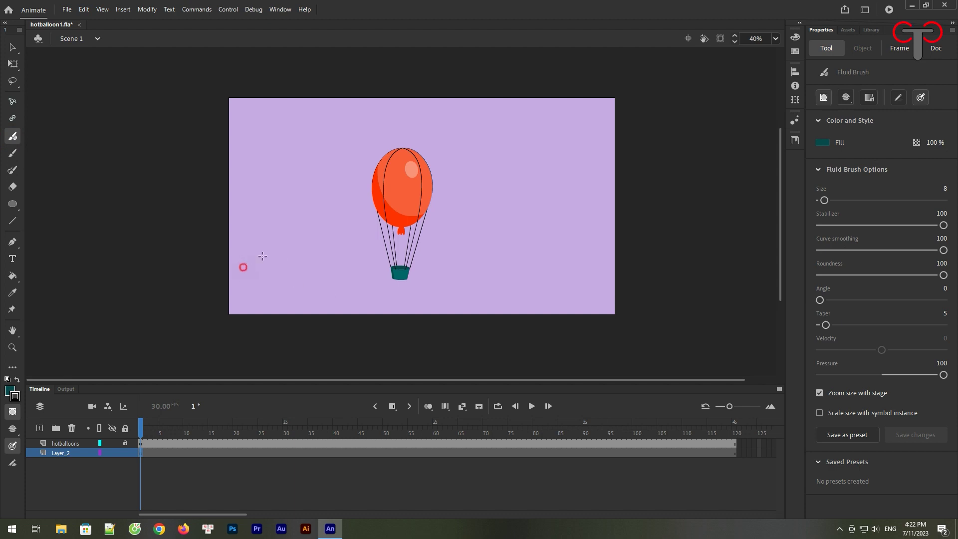
pyautogui.moveTo(243, 268); pyautogui.dragTo(332, 272)
pyautogui.hotkey('ctrl', 'z')
# Step: Draw a closed wavy hill outline in green 336633 across the lower stage and beyond its edges, and fill it with the same green
pyautogui.click(14, 396)
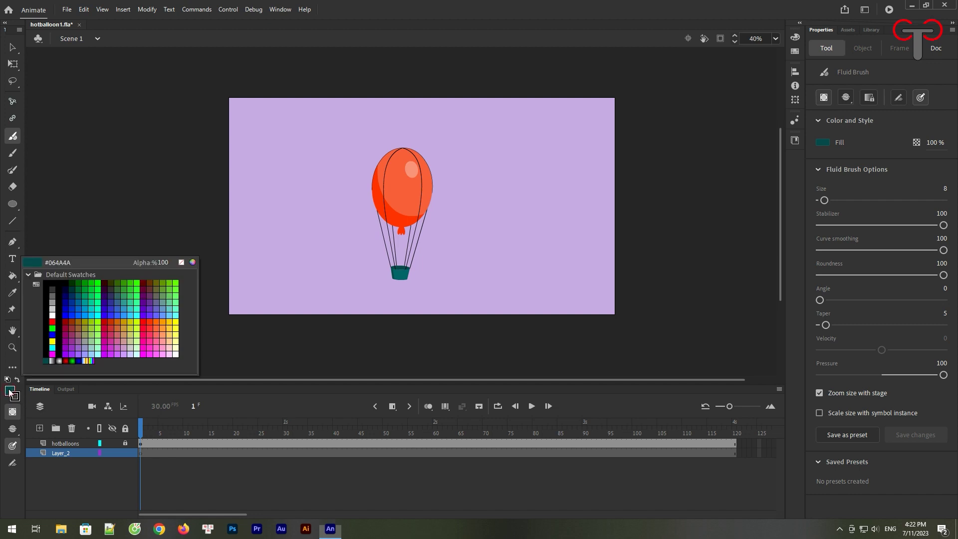
pyautogui.click(120, 289)
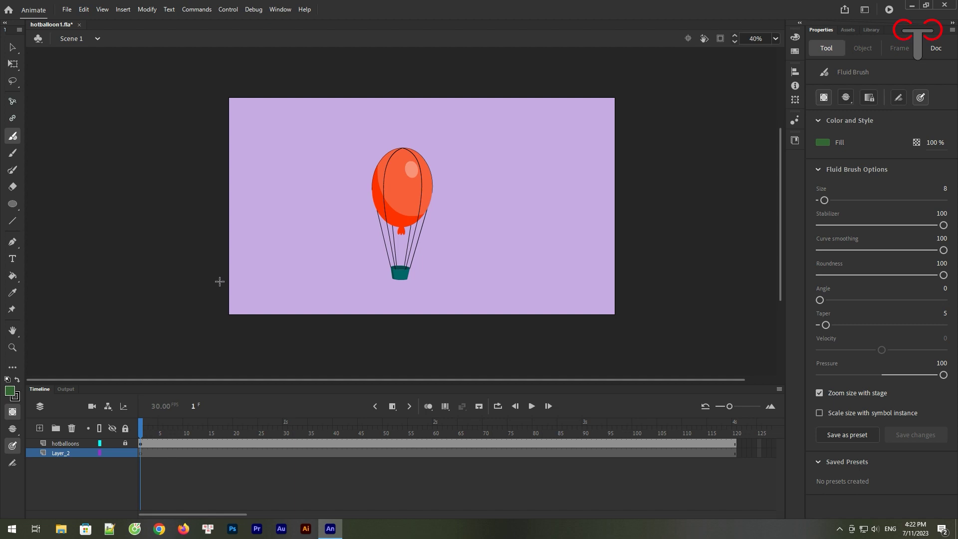
pyautogui.moveTo(206, 257)
pyautogui.mouseDown()
pyautogui.moveTo(334, 253)
pyautogui.moveTo(378, 221)
pyautogui.moveTo(455, 219)
pyautogui.moveTo(493, 244)
pyautogui.moveTo(525, 242)
pyautogui.moveTo(557, 267)
pyautogui.moveTo(626, 285)
pyautogui.moveTo(643, 321)
pyautogui.moveTo(638, 348)
pyautogui.moveTo(233, 342)
pyautogui.moveTo(203, 316)
pyautogui.moveTo(205, 255)
pyautogui.mouseUp()
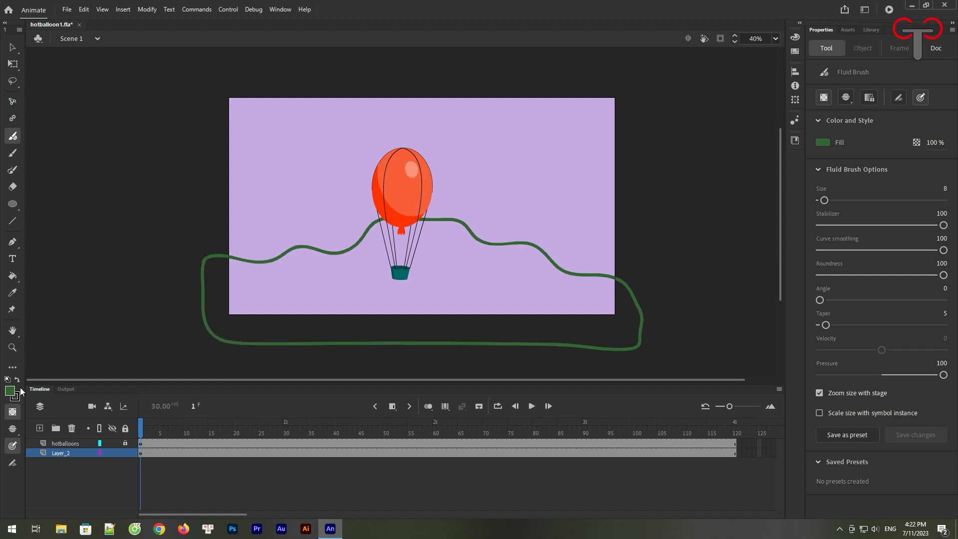
pyautogui.click(14, 276)
pyautogui.click(305, 308)
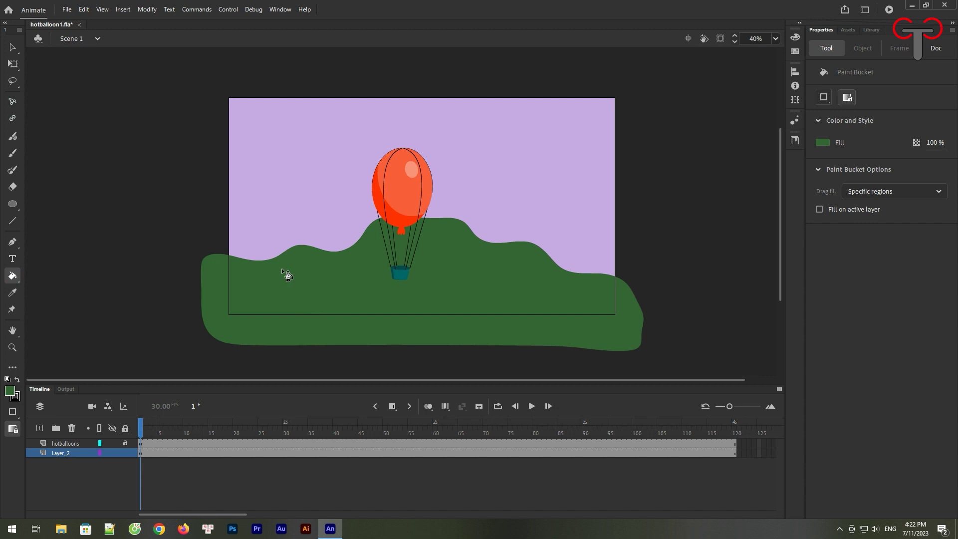
# Step: Move the green hill shape up slightly and deselect it
pyautogui.press('v')
pyautogui.click(502, 297)
pyautogui.moveTo(502, 298); pyautogui.dragTo(496, 289)
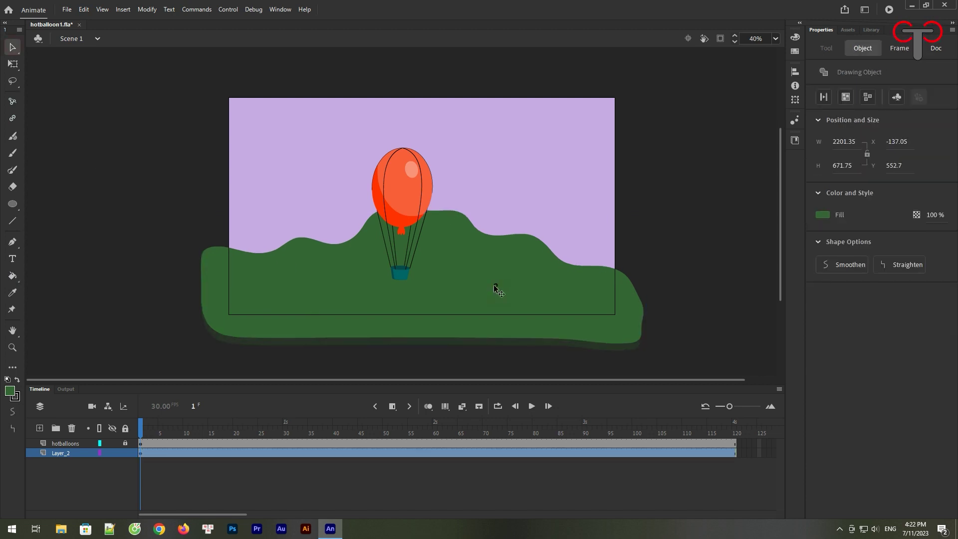
pyautogui.click(693, 272)
# Step: Duplicate the green hills and place the copy to the left of the original, at about X -333
pyautogui.press('alt')
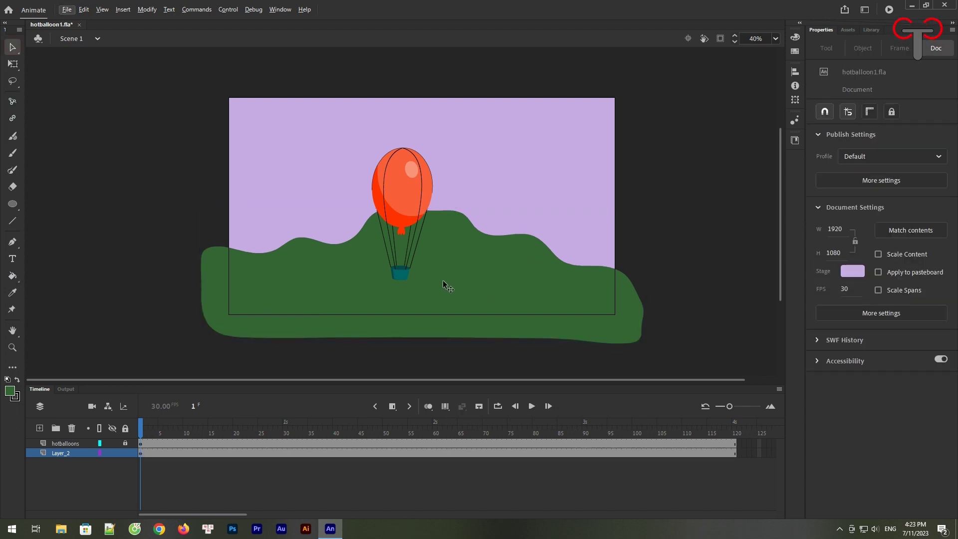
pyautogui.press('alt')
pyautogui.click(409, 286)
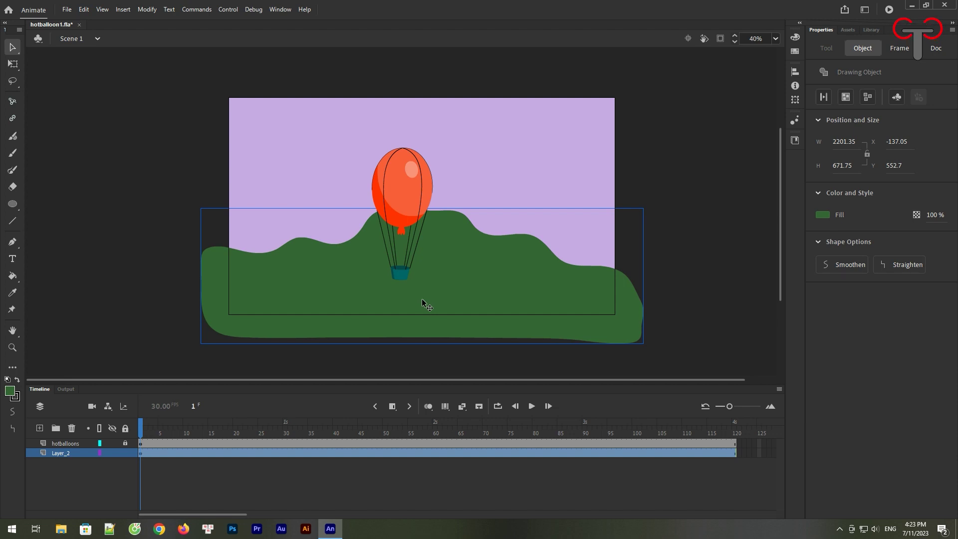
pyautogui.moveTo(429, 296); pyautogui.dragTo(391, 293)
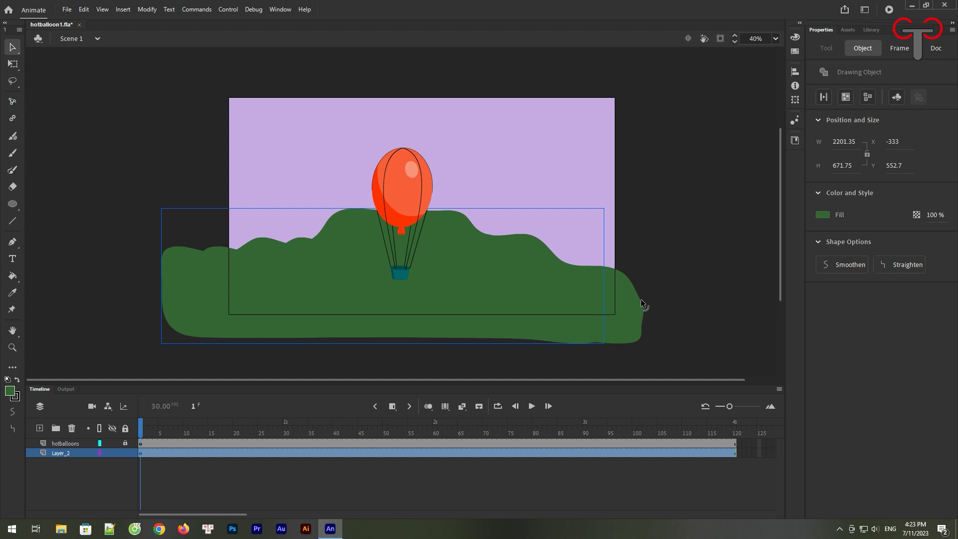
# Step: Recolour the original rear hills a lighter green and shift the dark front hills slightly right
pyautogui.hotkey('ctrl', 'z')
pyautogui.click(819, 218)
pyautogui.click(798, 222)
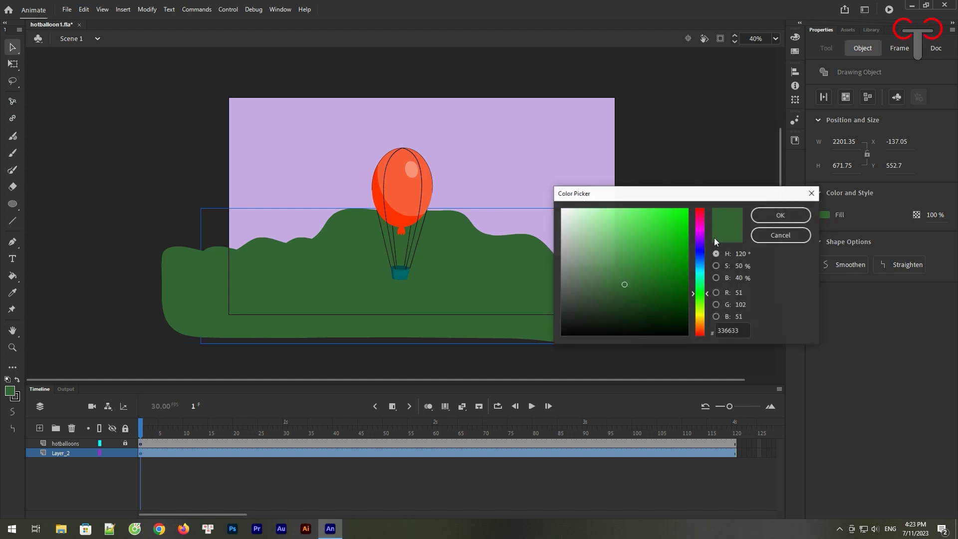
pyautogui.click(779, 230)
pyautogui.click(693, 233)
pyautogui.moveTo(525, 301); pyautogui.dragTo(623, 308)
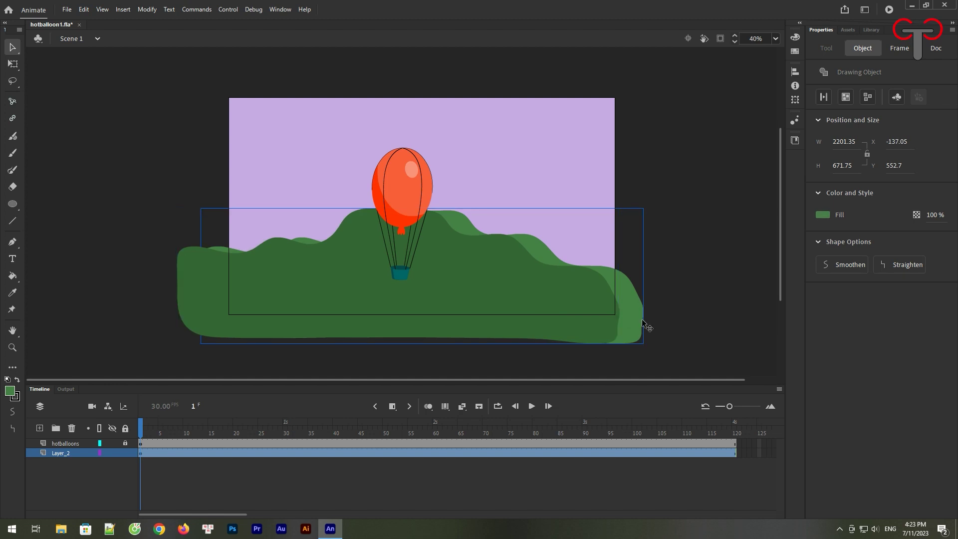
# Step: Enlarge the light green rear hills to about 2608 by 833 and position them farther right behind the dark hills
pyautogui.click(13, 64)
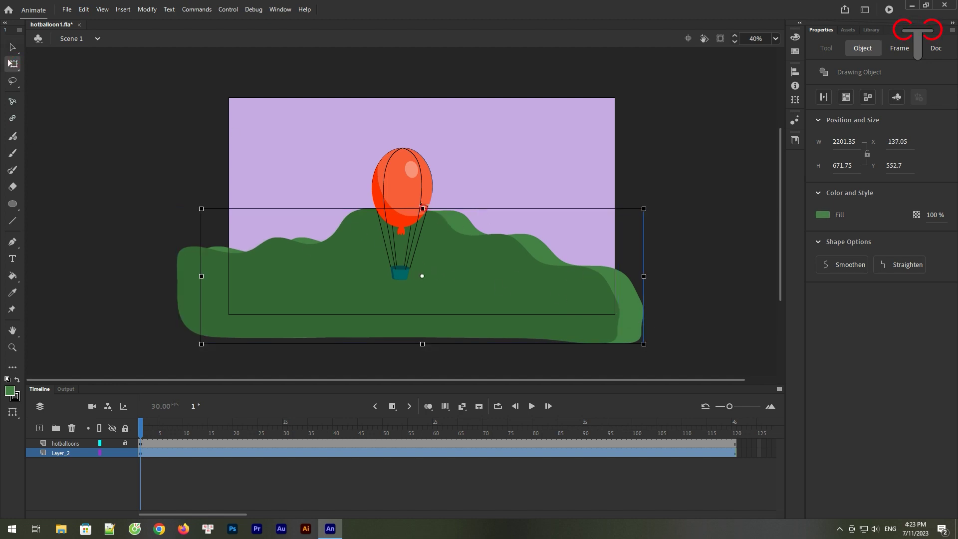
pyautogui.moveTo(423, 207); pyautogui.dragTo(422, 201)
pyautogui.moveTo(644, 276); pyautogui.dragTo(656, 277)
pyautogui.moveTo(633, 310); pyautogui.dragTo(639, 311)
pyautogui.click(695, 242)
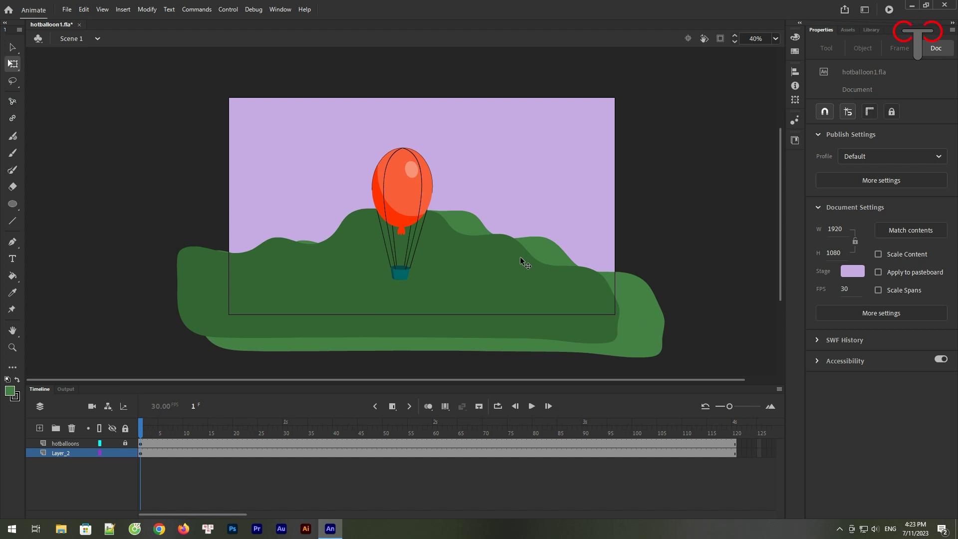
pyautogui.click(471, 225)
pyautogui.moveTo(555, 256)
pyautogui.mouseDown()
pyautogui.moveTo(590, 278)
pyautogui.moveTo(574, 273)
pyautogui.mouseUp()
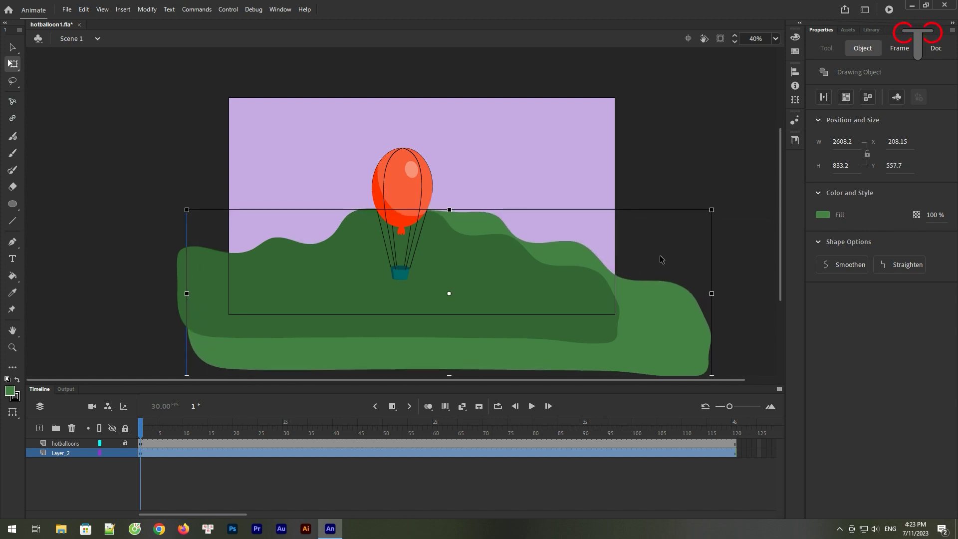
# Step: Nudge the light green rear hills to about X -110.65, Y 587.7 behind the dark front hills and deselect them
pyautogui.press('Left')
pyautogui.press('Left')
pyautogui.press('Left')
pyautogui.press('Left')
pyautogui.press('Left')
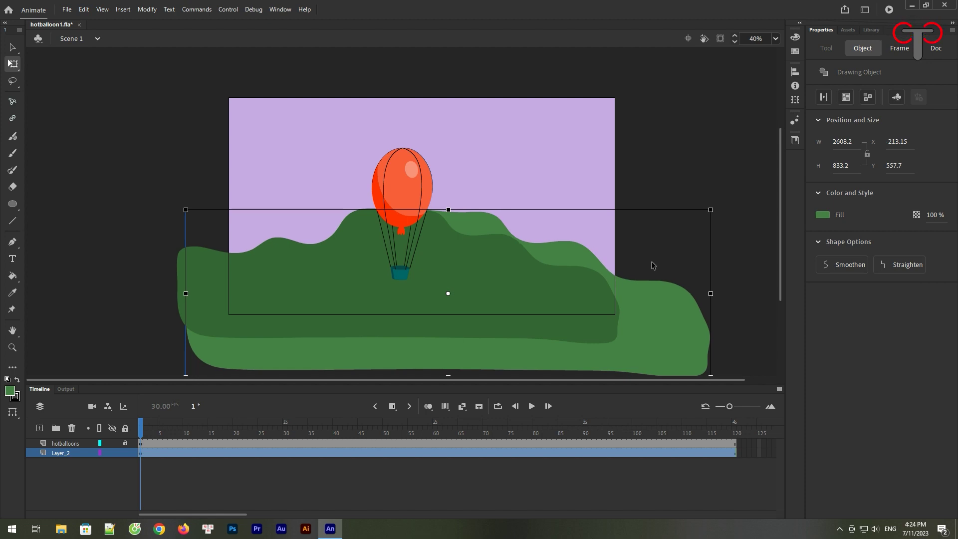
pyautogui.press('Up')
pyautogui.press('Up')
pyautogui.press('Up')
pyautogui.press('Up')
pyautogui.press('Up')
pyautogui.hotkey('shift', 'Right')
pyautogui.hotkey('shift', 'Right')
pyautogui.hotkey('shift', 'Right')
pyautogui.hotkey('shift', 'Right')
pyautogui.hotkey('shift', 'Right')
pyautogui.hotkey('shift', 'Right')
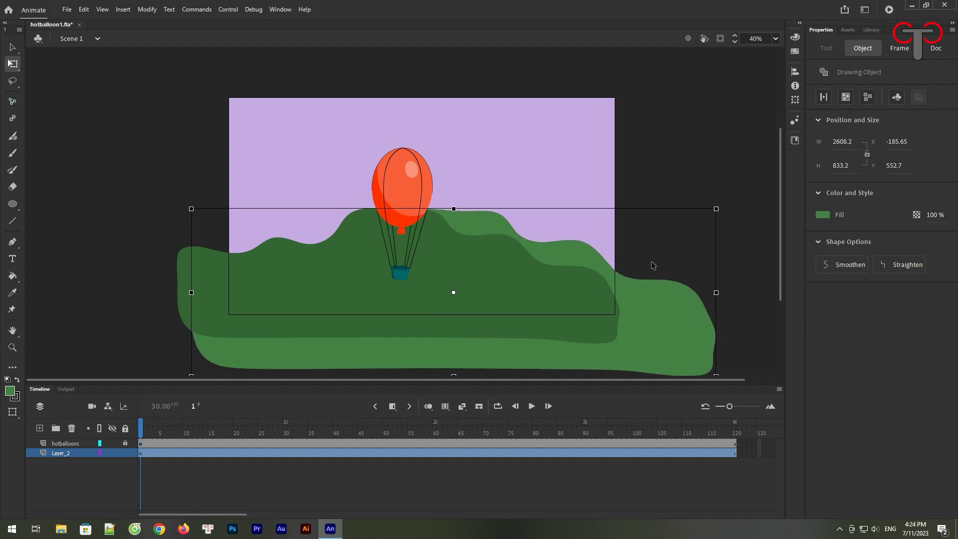
pyautogui.hotkey('shift', 'Right')
pyautogui.hotkey('shift', 'Right')
pyautogui.hotkey('shift', 'Right')
pyautogui.hotkey('shift', 'Right')
pyautogui.hotkey('shift', 'Right')
pyautogui.hotkey('shift', 'Down')
pyautogui.hotkey('shift', 'Down')
pyautogui.press('Down')
pyautogui.press('Down')
pyautogui.press('Down')
pyautogui.press('Down')
pyautogui.press('Down')
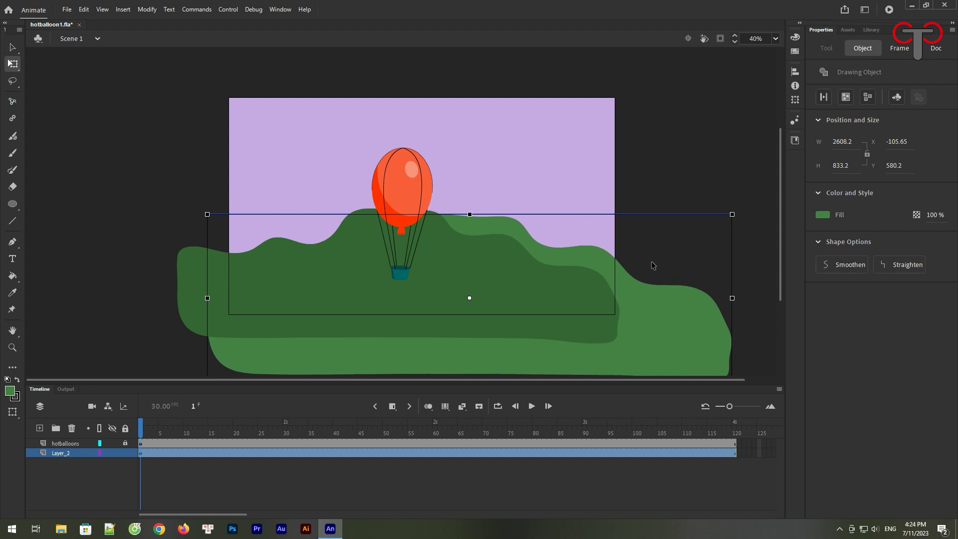
pyautogui.press('Left')
pyautogui.press('Left')
pyautogui.press('Left')
pyautogui.press('Left')
pyautogui.press('Left')
pyautogui.hotkey('shift', 'Down')
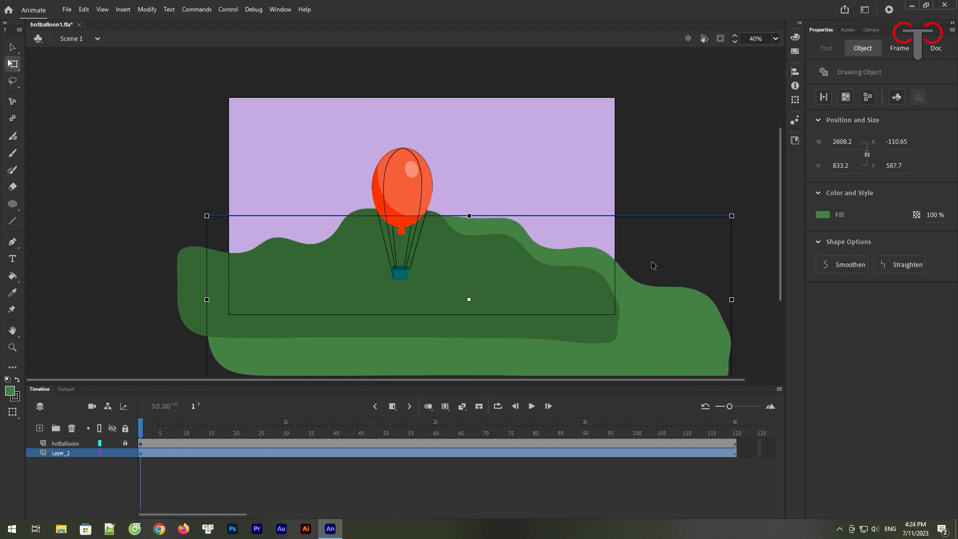
pyautogui.click(658, 181)
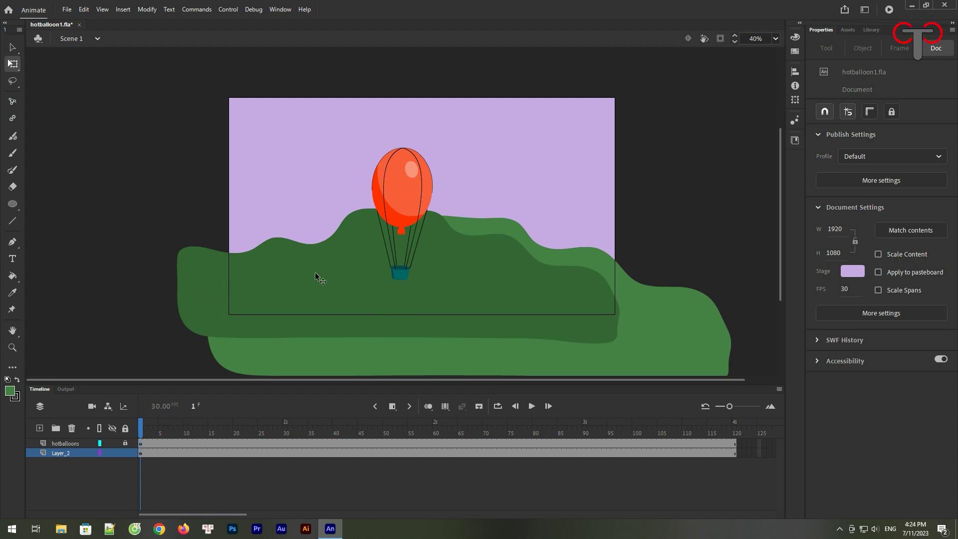
# Step: Draw a narrow light green rectangle without stroke in the sky and reshape it into a pointed tree about 52 by 146
pyautogui.click(16, 207)
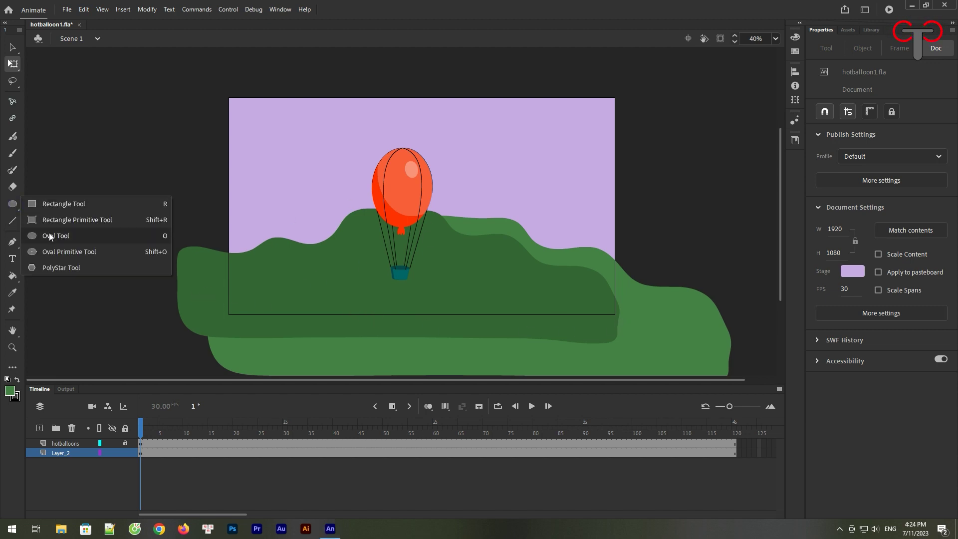
pyautogui.click(54, 207)
pyautogui.moveTo(283, 163)
pyautogui.mouseDown()
pyautogui.moveTo(292, 205)
pyautogui.moveTo(318, 210)
pyautogui.mouseUp()
pyautogui.hotkey('ctrl', 'z')
pyautogui.click(15, 396)
pyautogui.click(182, 261)
pyautogui.press('v')
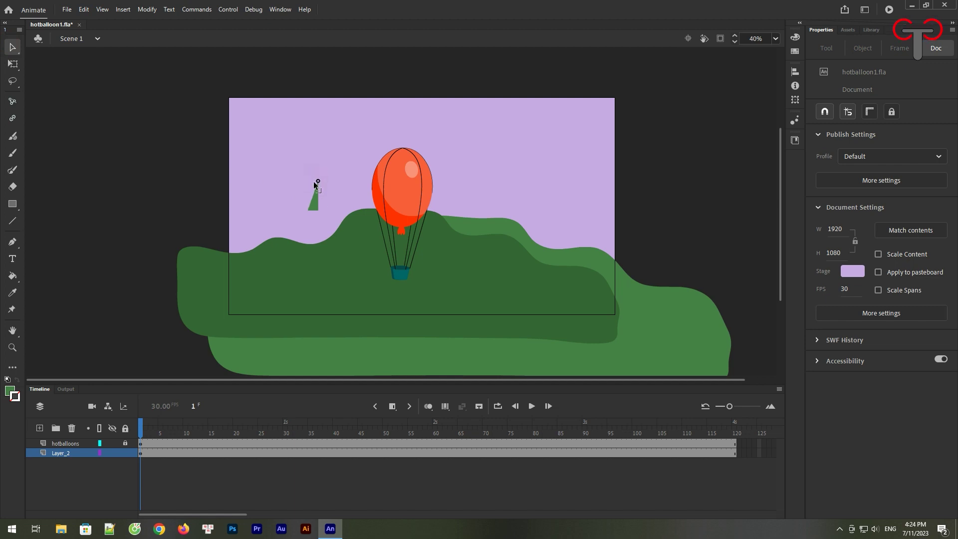
pyautogui.click(13, 347)
pyautogui.moveTo(270, 163); pyautogui.dragTo(359, 233)
pyautogui.press('v')
pyautogui.moveTo(424, 140); pyautogui.dragTo(400, 146)
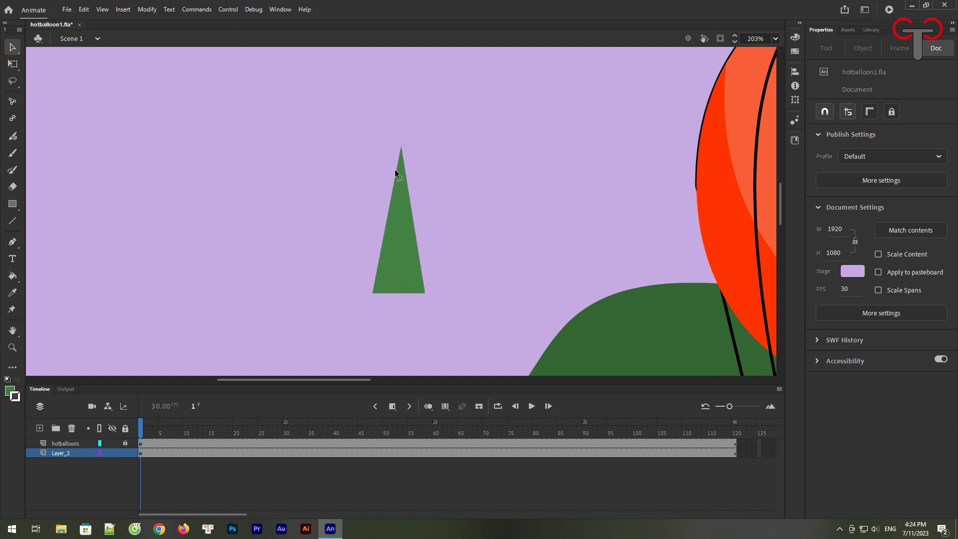
# Step: Place copies of the light green tree in varied sizes along the ridge of the rear hills
pyautogui.hotkey('ctrl', '2')
pyautogui.click(352, 224)
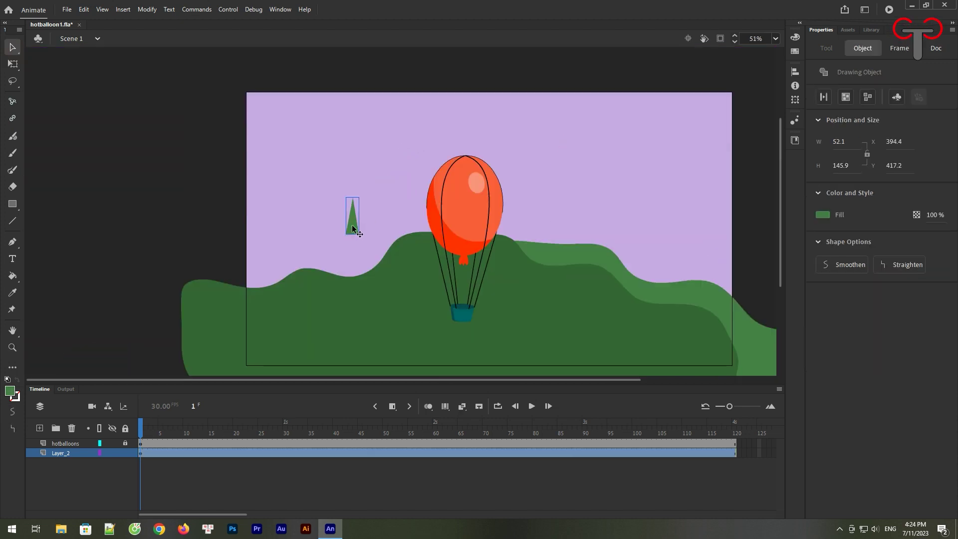
pyautogui.moveTo(535, 238); pyautogui.dragTo(697, 278)
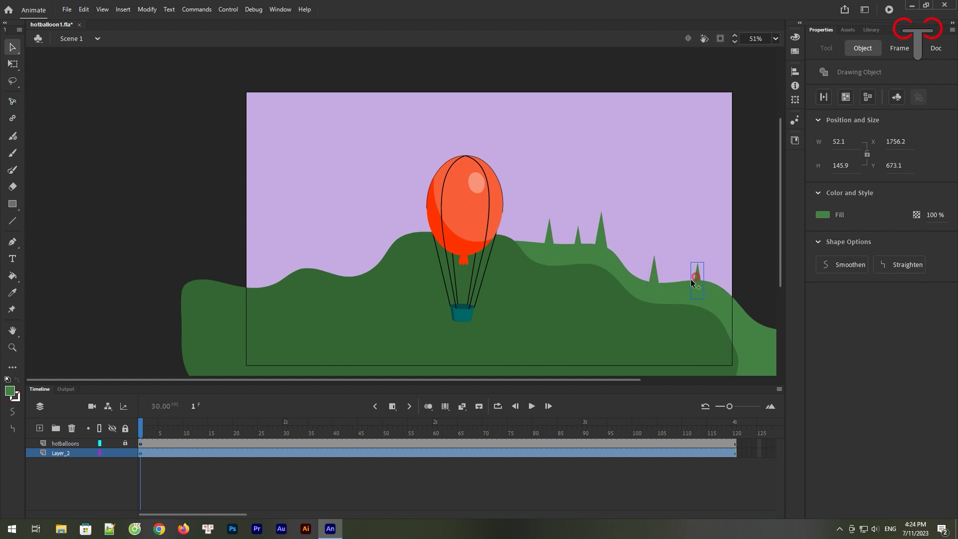
pyautogui.moveTo(693, 278); pyautogui.dragTo(667, 271)
# Step: Place a copy of the tree at the left end of the dark front hills and match its fill to them
pyautogui.moveTo(595, 238); pyautogui.dragTo(269, 285)
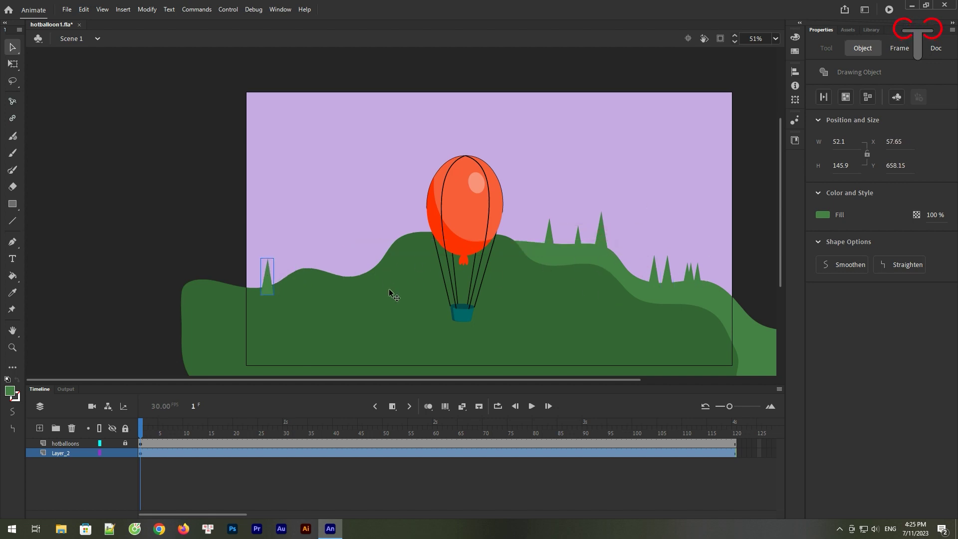
pyautogui.click(344, 289)
pyautogui.click(267, 284)
pyautogui.click(822, 214)
pyautogui.click(439, 292)
# Step: Duplicate the dark green tree along the left ridge of the front hills, scale the copies to varied heights and deselect
pyautogui.moveTo(269, 279); pyautogui.dragTo(319, 214)
pyautogui.press('q')
pyautogui.moveTo(302, 253); pyautogui.dragTo(335, 259)
pyautogui.click(304, 235)
pyautogui.click(354, 263)
pyautogui.click(342, 193)
pyautogui.click(346, 256)
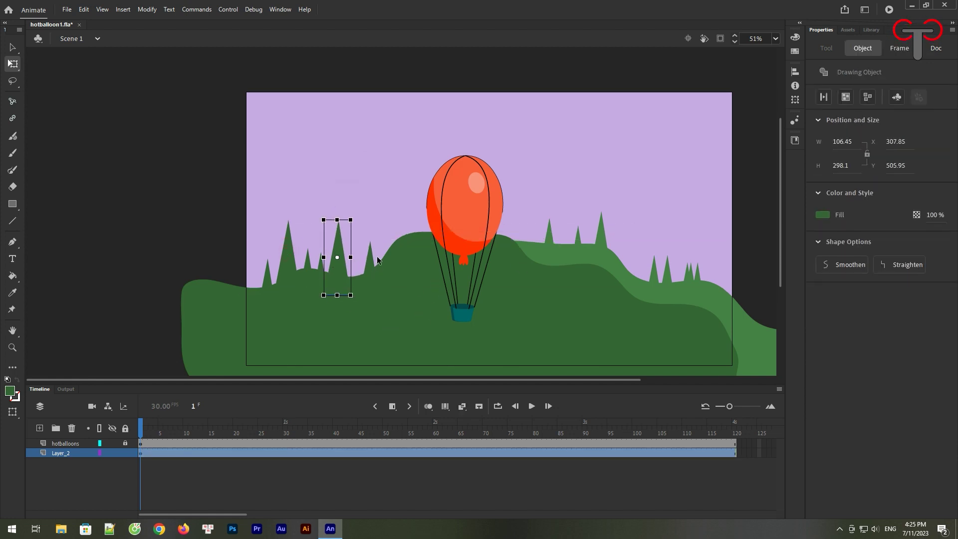
pyautogui.moveTo(370, 261); pyautogui.dragTo(397, 255)
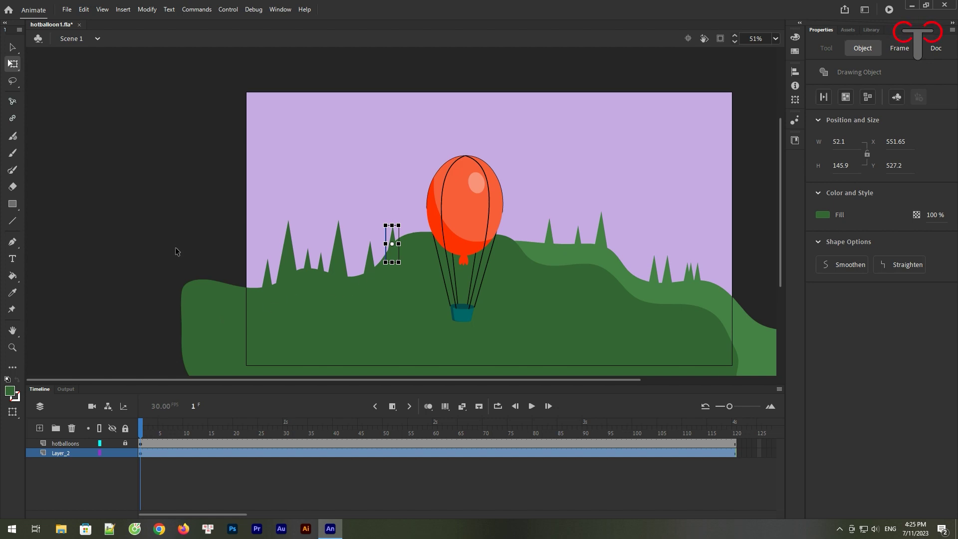
pyautogui.click(161, 232)
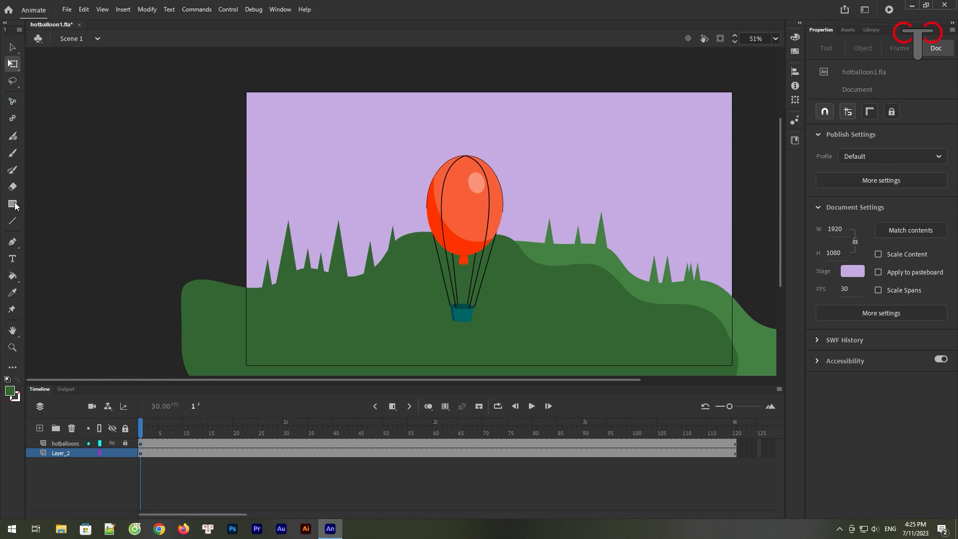
# Step: Switch to the Oval tool and set the fill to a custom green darker than the front hills
pyautogui.click(10, 390)
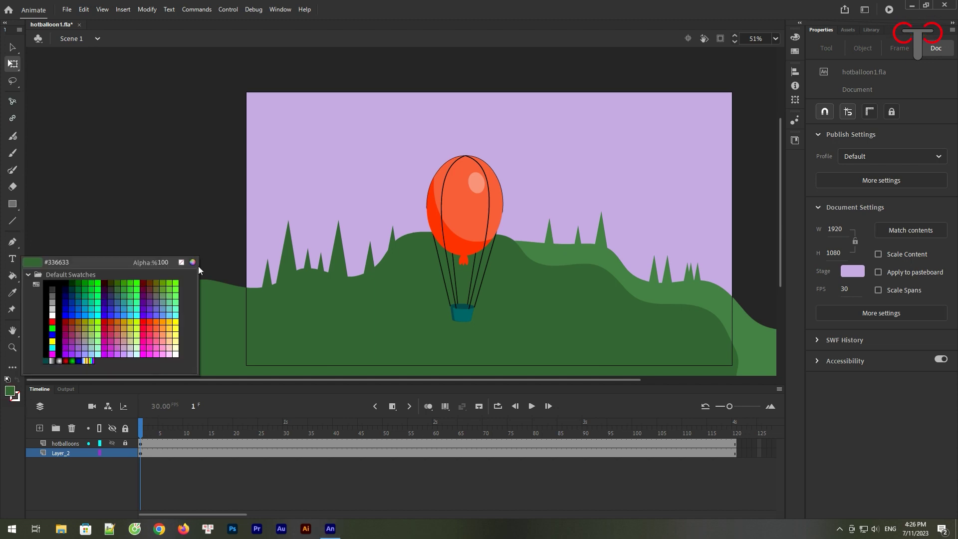
pyautogui.click(196, 267)
pyautogui.moveTo(605, 304); pyautogui.dragTo(597, 294)
pyautogui.click(779, 216)
pyautogui.click(13, 204)
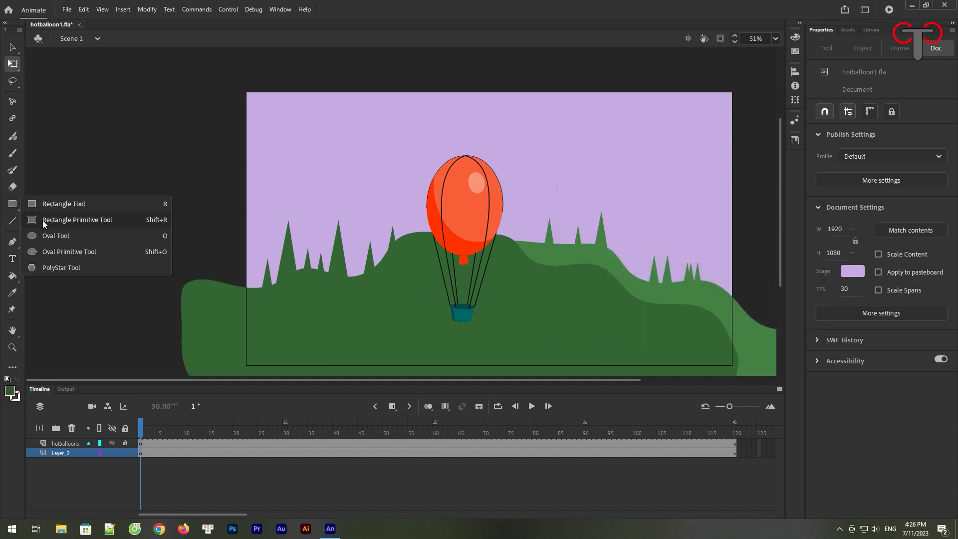
pyautogui.click(45, 235)
pyautogui.moveTo(272, 306); pyautogui.dragTo(300, 317)
pyautogui.hotkey('ctrl', 'z')
pyautogui.click(10, 390)
pyautogui.click(198, 268)
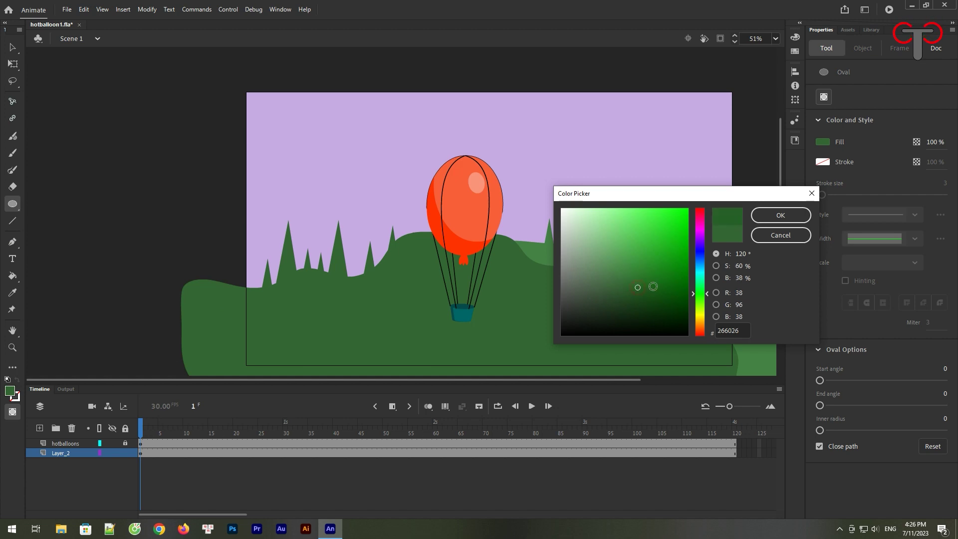
pyautogui.click(653, 290)
pyautogui.click(780, 215)
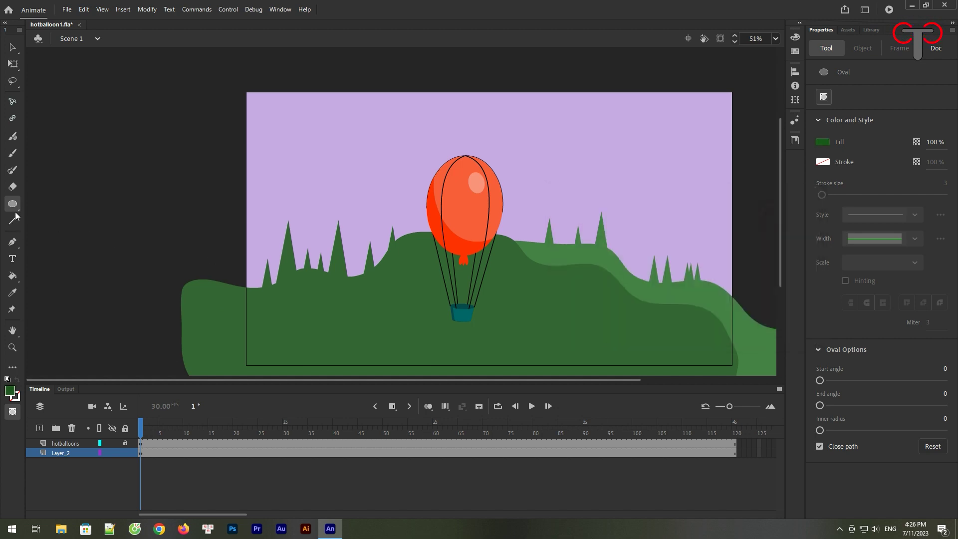
# Step: Draw a dark green circle about 93 wide beside the stage, cut off its lower half and make the remainder a drawing object
pyautogui.moveTo(293, 302); pyautogui.dragTo(321, 316)
pyautogui.hotkey('ctrl', 'z')
pyautogui.moveTo(127, 201); pyautogui.dragTo(147, 221)
pyautogui.press('v')
pyautogui.click(149, 215)
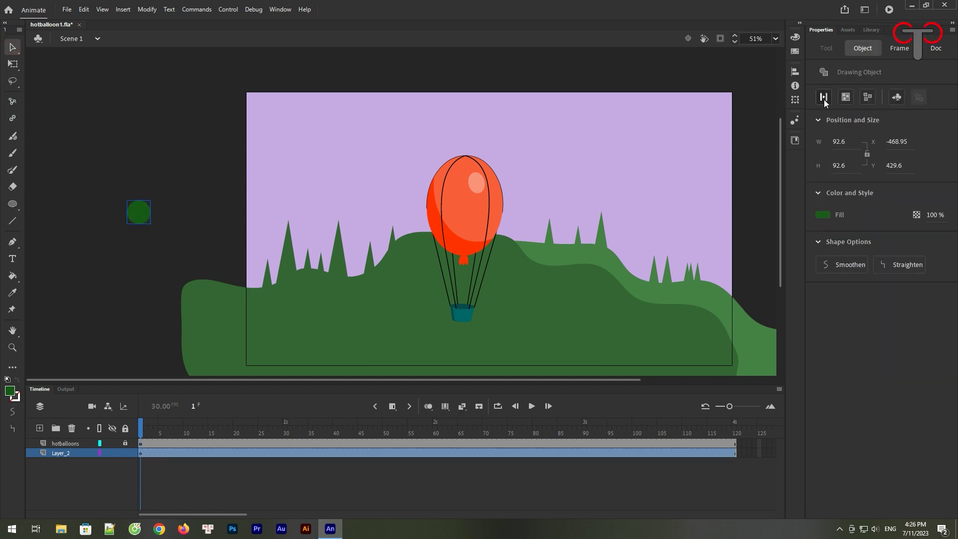
pyautogui.moveTo(105, 210); pyautogui.dragTo(164, 246)
pyautogui.press('Delete')
pyautogui.click(140, 212)
pyautogui.click(818, 95)
# Step: Place copies of the half-circle bush in different sizes across the dark front hills
pyautogui.moveTo(140, 207)
pyautogui.mouseDown()
pyautogui.moveTo(279, 305)
pyautogui.moveTo(347, 305)
pyautogui.moveTo(338, 301)
pyautogui.moveTo(344, 289)
pyautogui.moveTo(403, 282)
pyautogui.mouseUp()
pyautogui.press('q')
pyautogui.moveTo(351, 309); pyautogui.dragTo(618, 326)
pyautogui.click(186, 180)
pyautogui.click(158, 134)
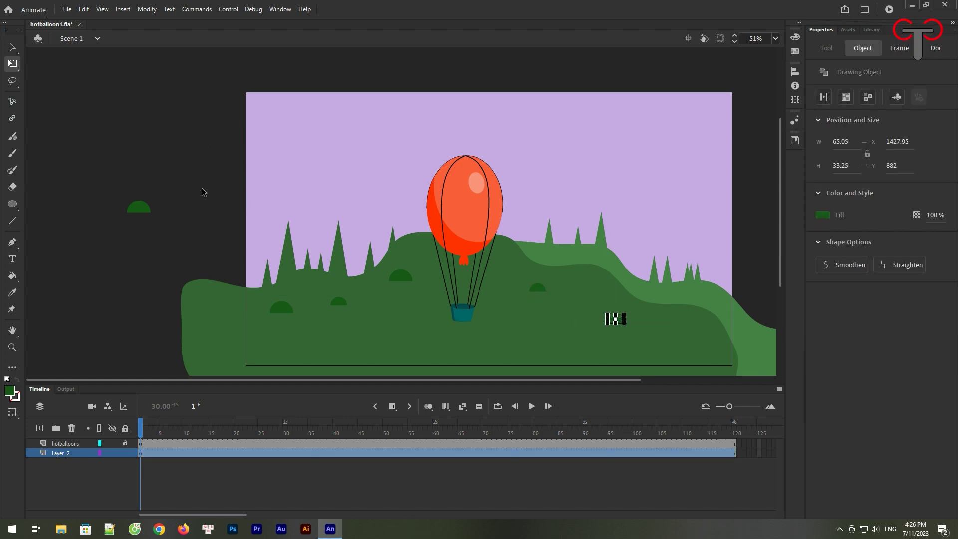
# Step: Widen the two bushes on the front hills' right half, making the rightmost one about 112 wide
pyautogui.click(648, 342)
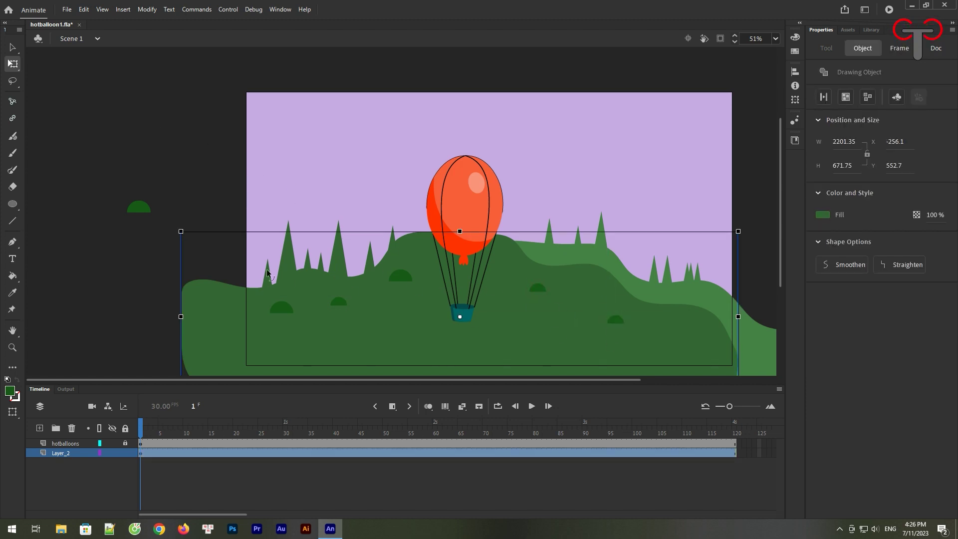
pyautogui.click(536, 290)
pyautogui.moveTo(553, 287); pyautogui.dragTo(563, 288)
pyautogui.click(617, 236)
pyautogui.click(615, 320)
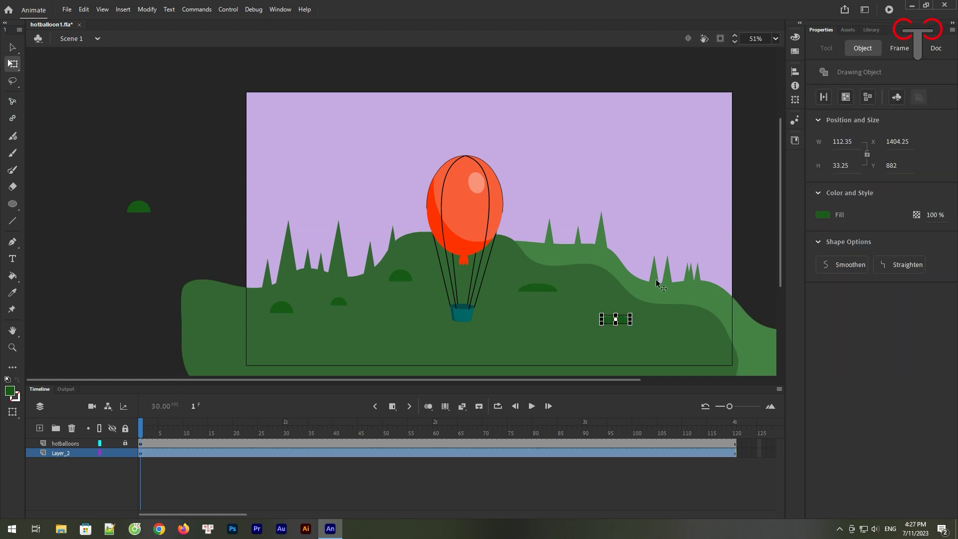
pyautogui.click(667, 249)
# Step: Shrink the bush just left of the balloon to about 39 by 20 and scatter copies of it over the front hills
pyautogui.click(402, 276)
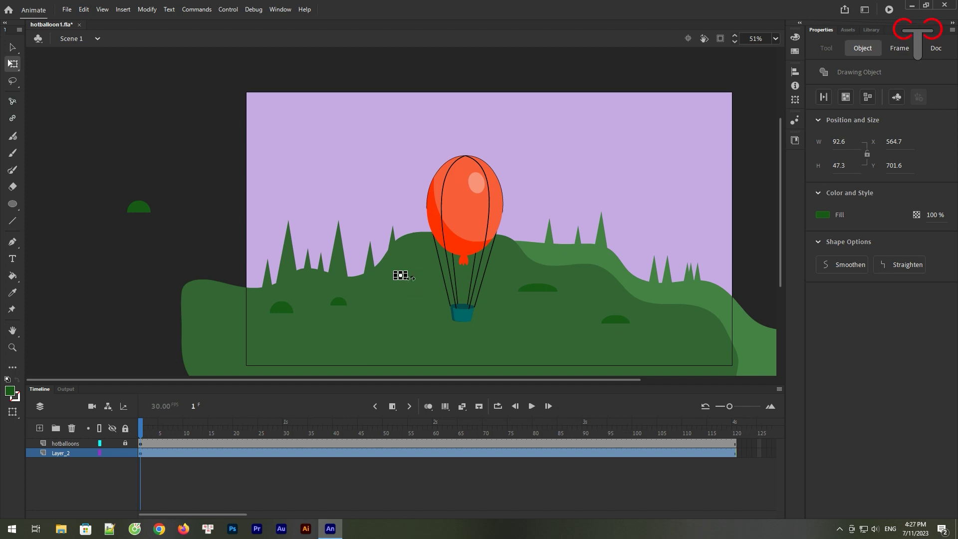
pyautogui.click(292, 269)
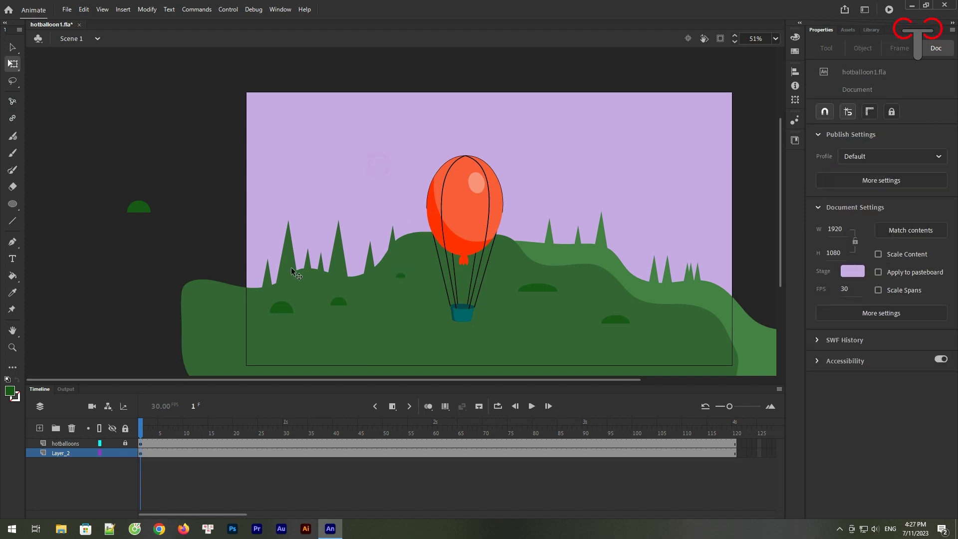
pyautogui.click(402, 276)
pyautogui.moveTo(402, 277); pyautogui.dragTo(417, 248)
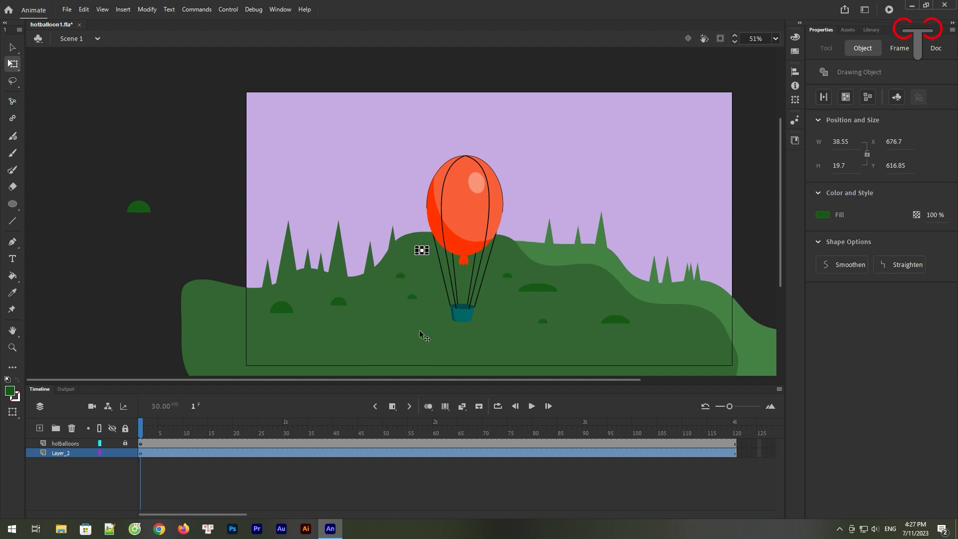
pyautogui.moveTo(505, 280); pyautogui.dragTo(374, 326)
pyautogui.click(748, 268)
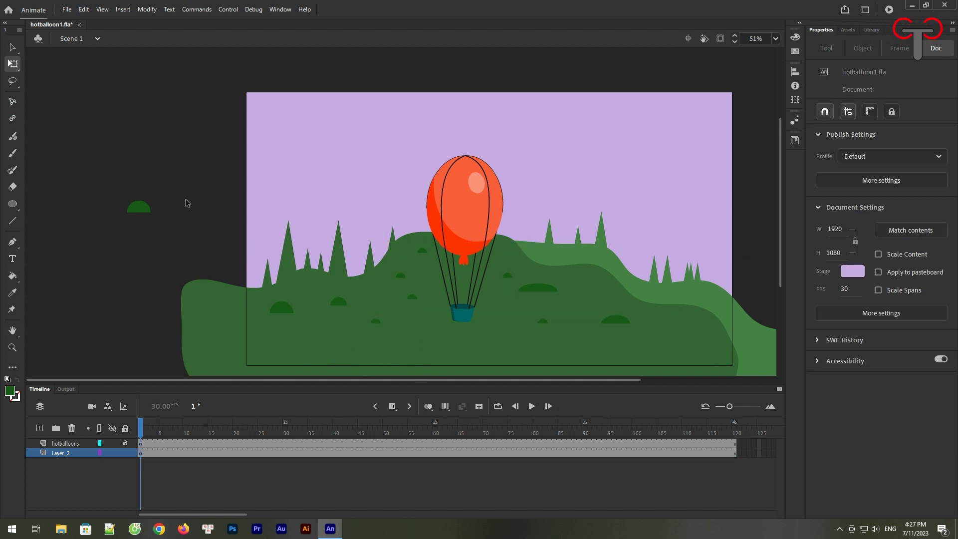
# Step: Delete the spare bush beside the stage and combine all the hills, trees and bushes on Layer_2 into one drawing object
pyautogui.moveTo(179, 169); pyautogui.dragTo(70, 251)
pyautogui.press('Delete')
pyautogui.click(142, 454)
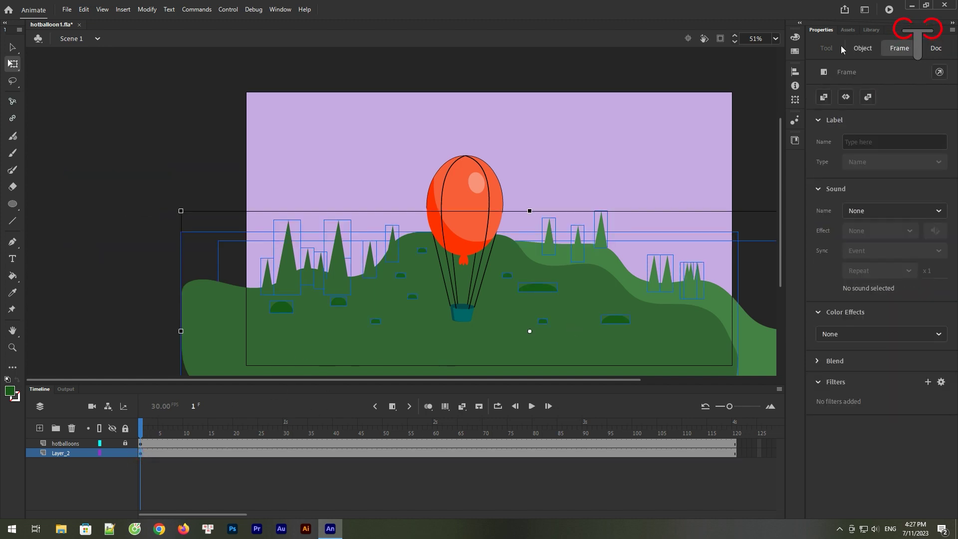
pyautogui.click(846, 97)
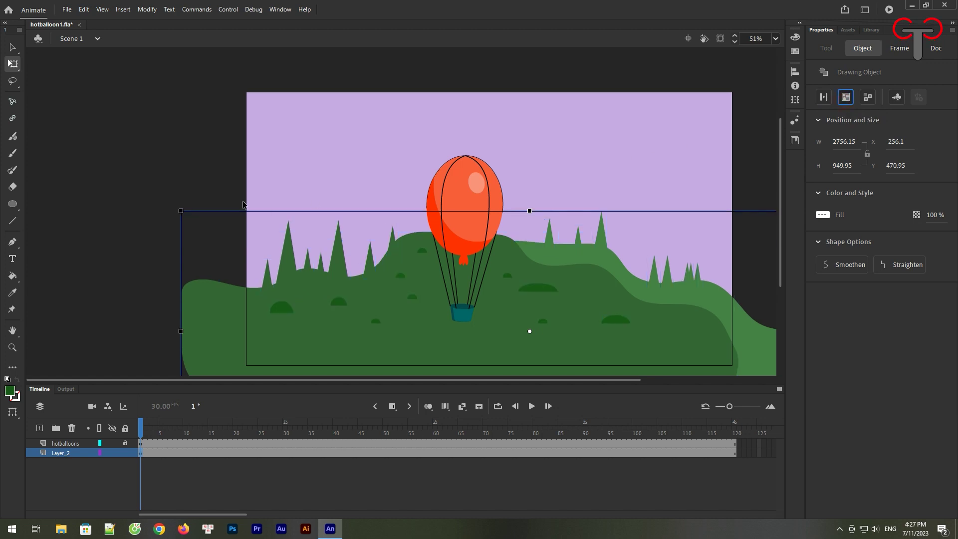
pyautogui.click(181, 142)
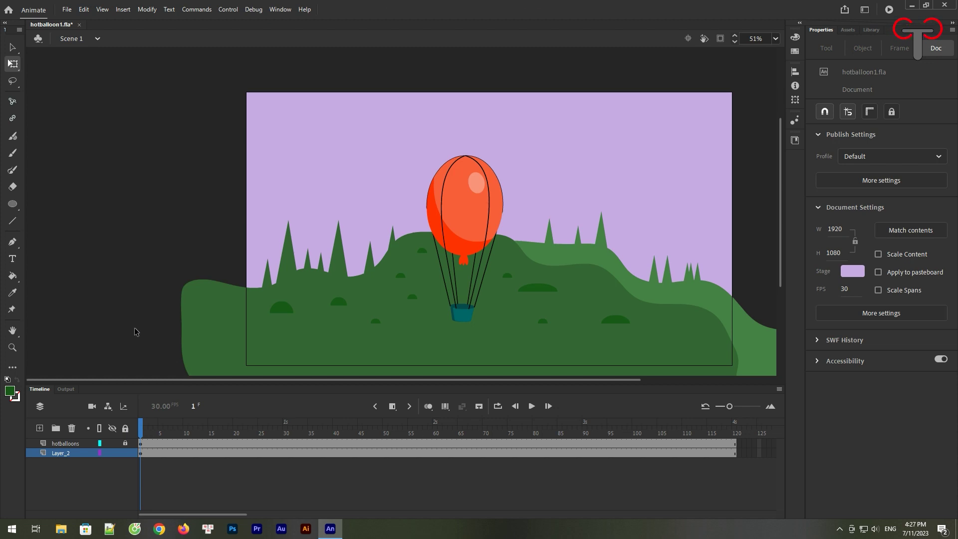
# Step: Outline a wavy mountain range about 2356 by 802 in bright blue with the Fluid Brush and fill it with the same blue
pyautogui.click(9, 392)
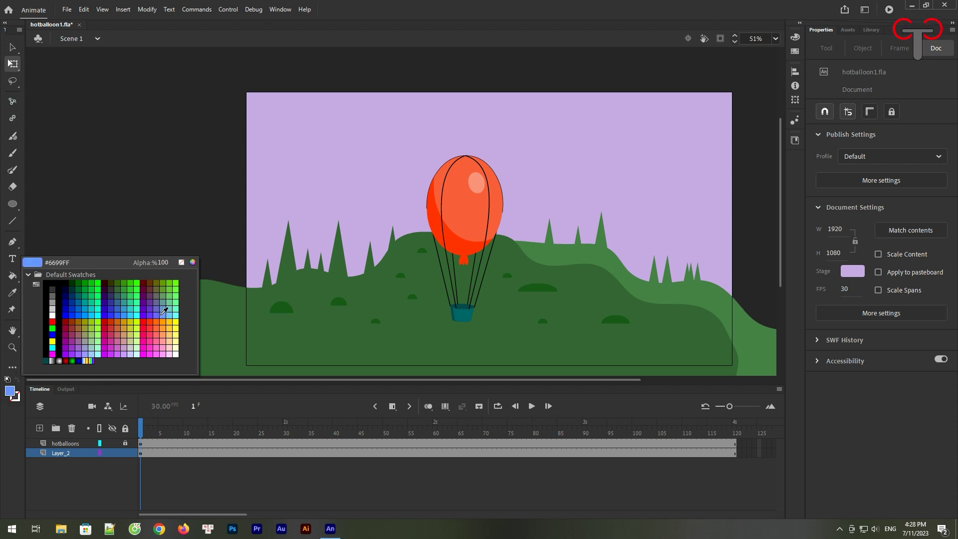
pyautogui.click(129, 311)
pyautogui.click(13, 391)
pyautogui.click(127, 310)
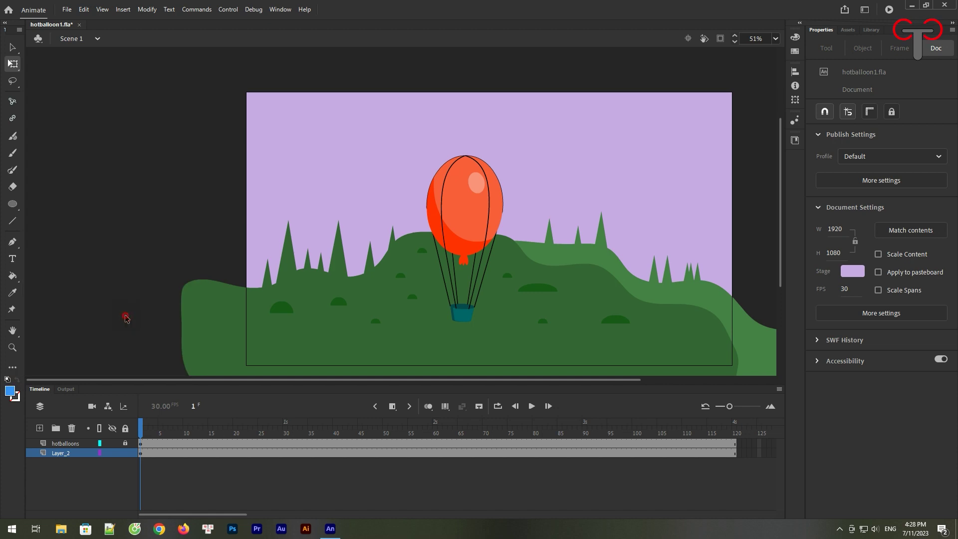
pyautogui.click(13, 137)
pyautogui.moveTo(162, 298)
pyautogui.mouseDown()
pyautogui.moveTo(222, 251)
pyautogui.moveTo(282, 231)
pyautogui.moveTo(311, 179)
pyautogui.moveTo(325, 179)
pyautogui.moveTo(361, 224)
pyautogui.moveTo(399, 198)
pyautogui.moveTo(427, 254)
pyautogui.moveTo(465, 232)
pyautogui.moveTo(522, 232)
pyautogui.moveTo(550, 183)
pyautogui.moveTo(581, 215)
pyautogui.moveTo(597, 220)
pyautogui.moveTo(611, 206)
pyautogui.moveTo(642, 241)
pyautogui.moveTo(667, 238)
pyautogui.moveTo(685, 209)
pyautogui.mouseUp()
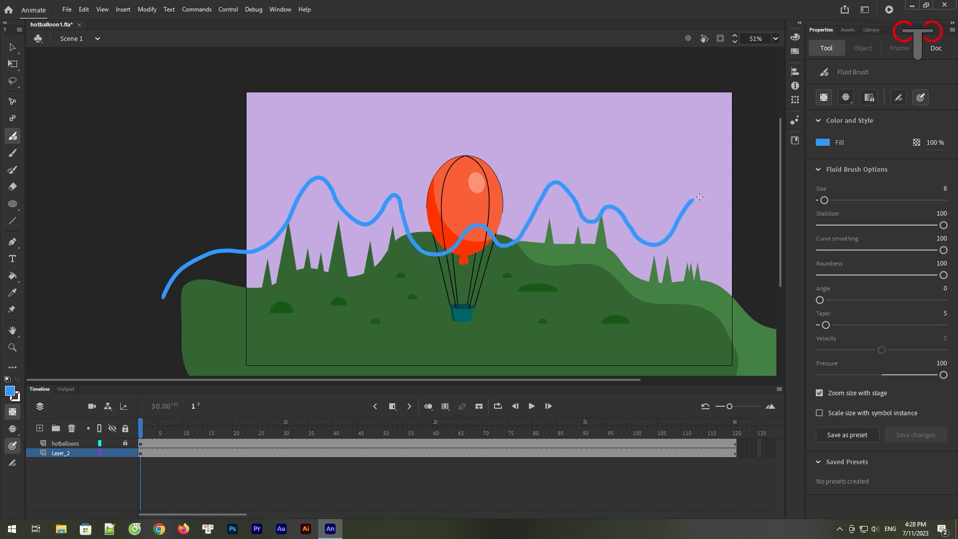
pyautogui.moveTo(724, 233)
pyautogui.mouseDown()
pyautogui.moveTo(748, 255)
pyautogui.moveTo(747, 374)
pyautogui.moveTo(180, 385)
pyautogui.moveTo(163, 340)
pyautogui.moveTo(167, 287)
pyautogui.mouseUp()
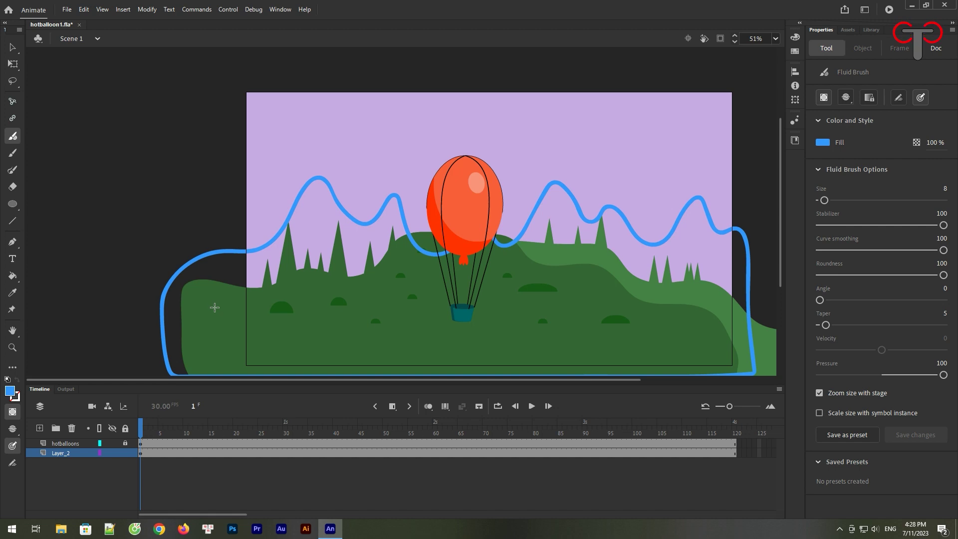
pyautogui.press('k')
pyautogui.click(224, 284)
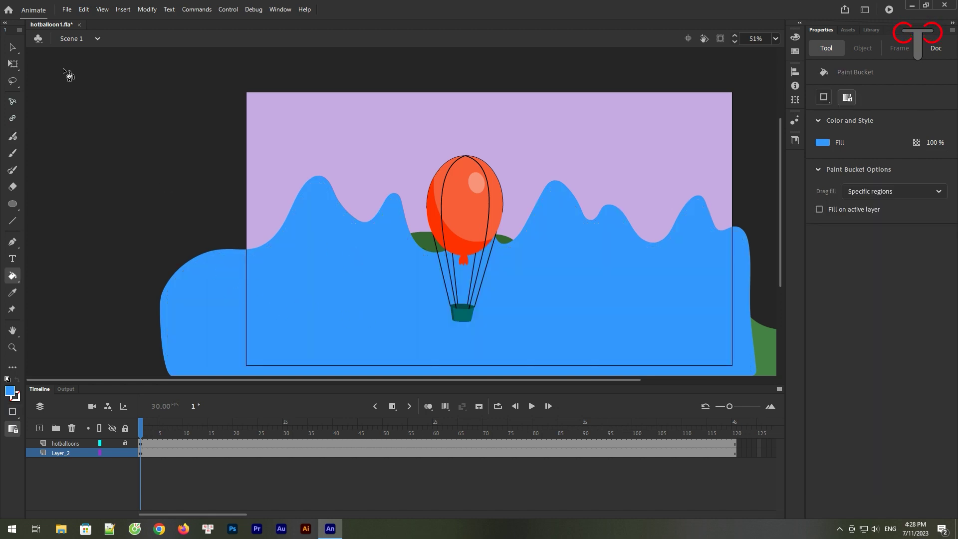
# Step: Send the blue mountain range to the back and move it up slightly behind the green hills
pyautogui.press('v')
pyautogui.rightClick(319, 271)
pyautogui.click(426, 382)
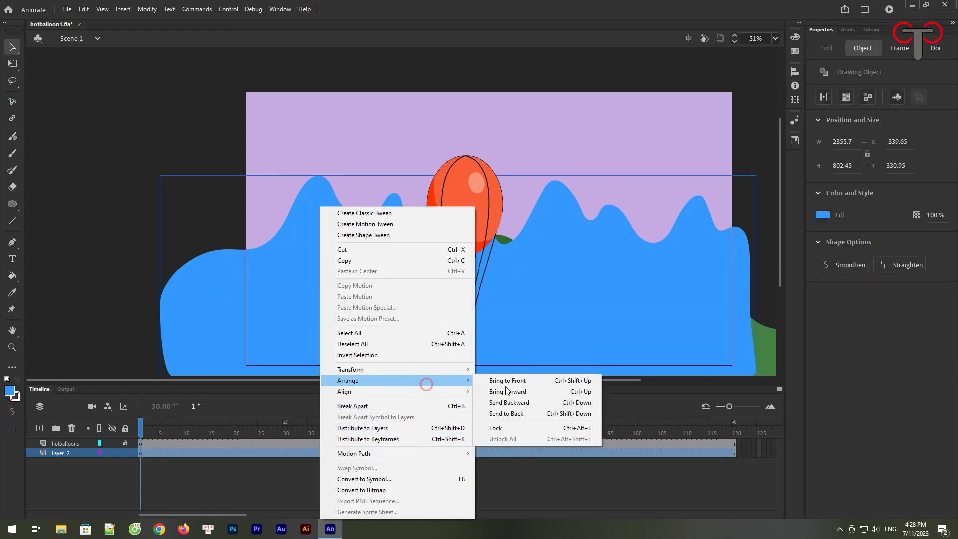
pyautogui.click(506, 413)
pyautogui.click(335, 166)
pyautogui.click(373, 233)
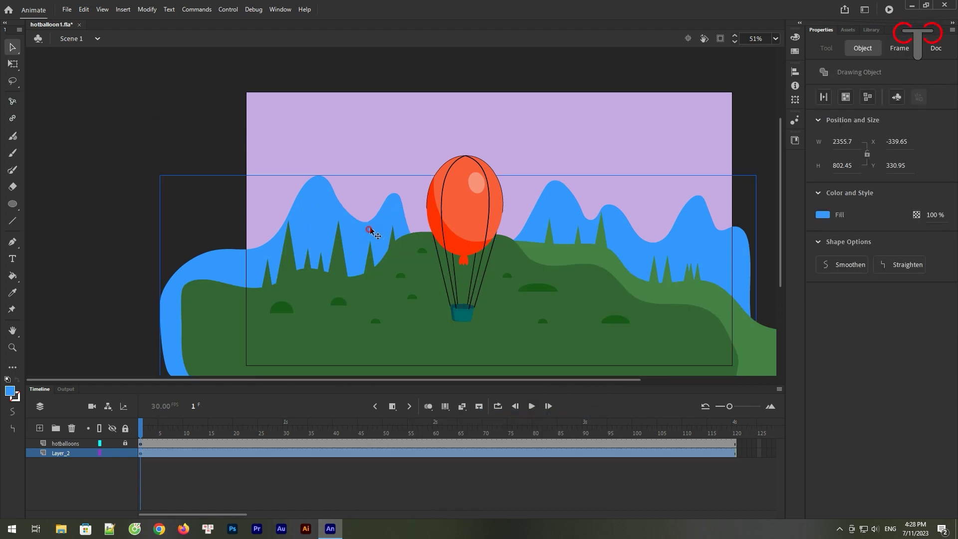
pyautogui.moveTo(368, 228); pyautogui.dragTo(368, 219)
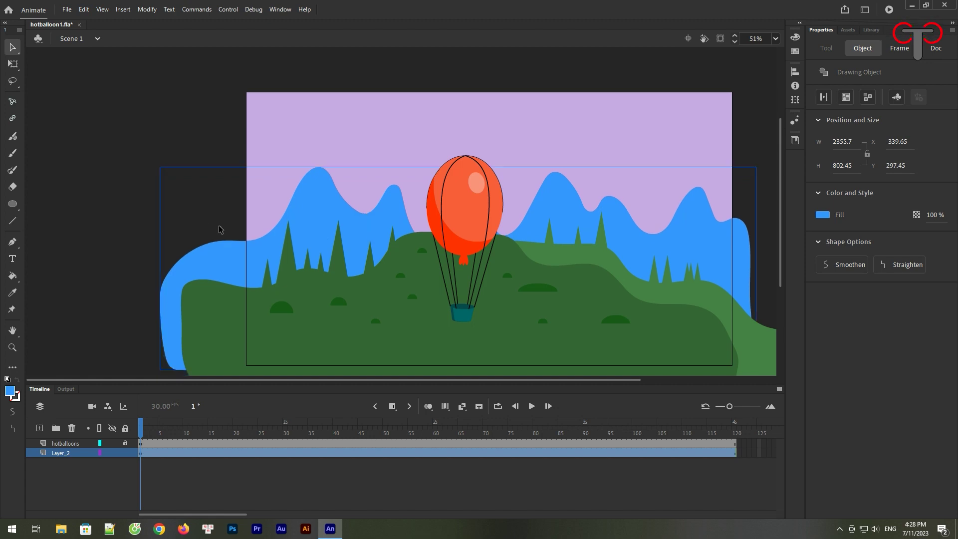
# Step: Recolour the mountain range to the softer blue #74ADE6
pyautogui.click(10, 392)
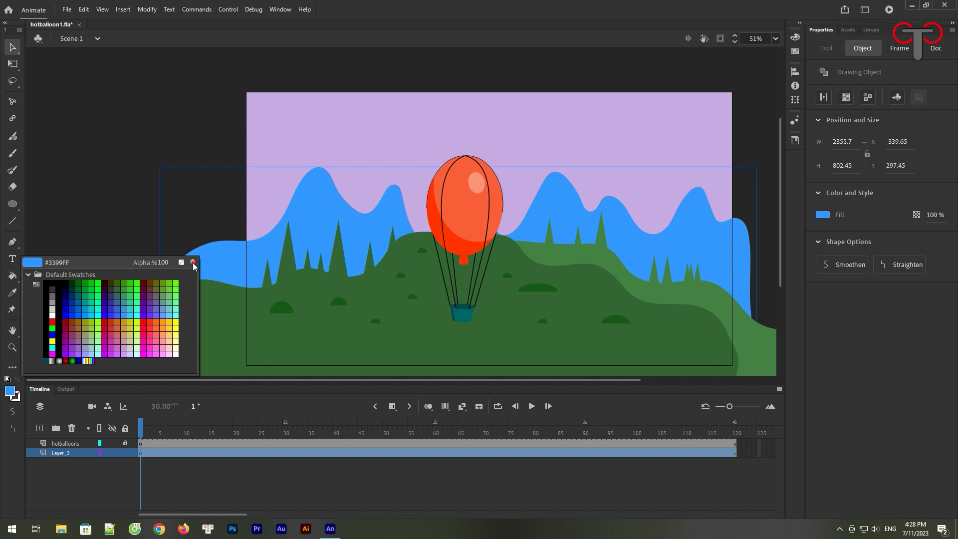
pyautogui.click(193, 263)
pyautogui.moveTo(636, 222); pyautogui.dragTo(624, 220)
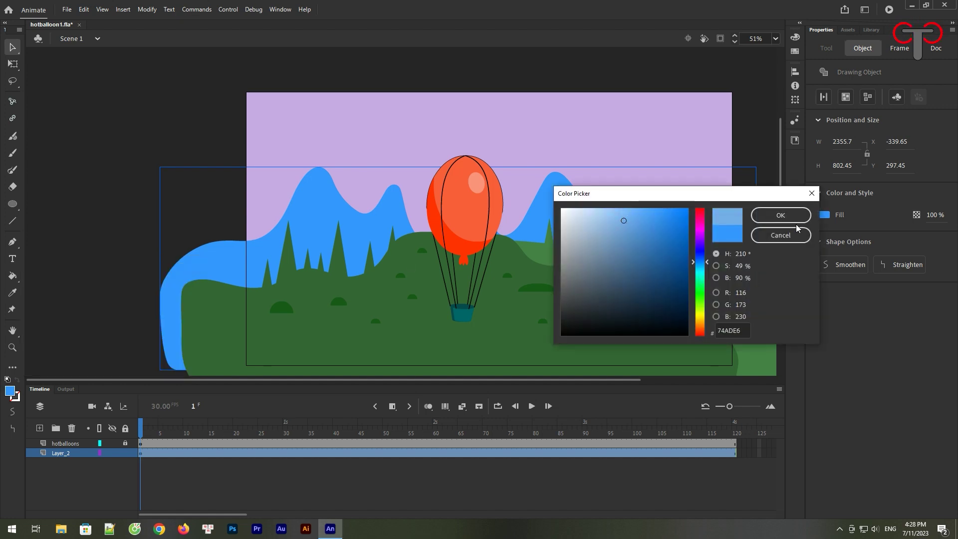
pyautogui.click(787, 215)
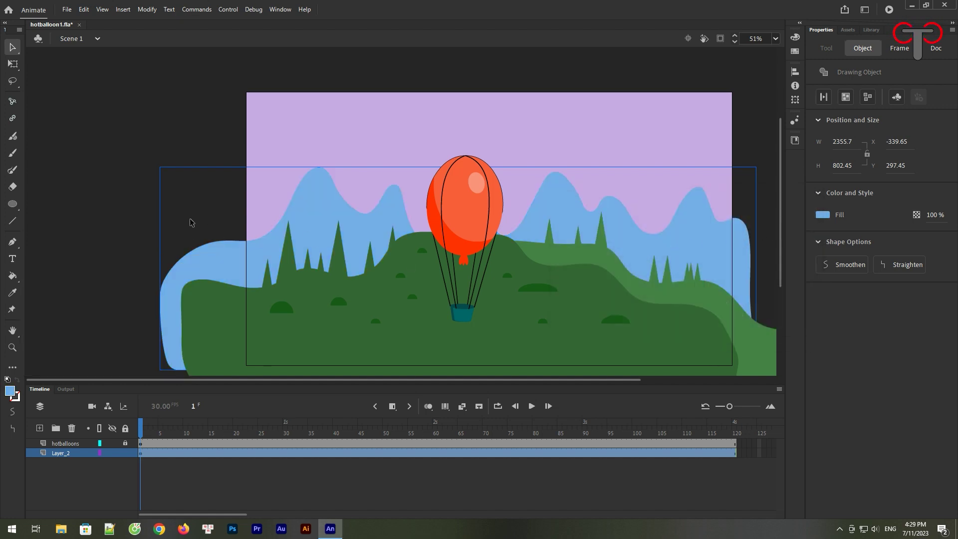
pyautogui.click(91, 163)
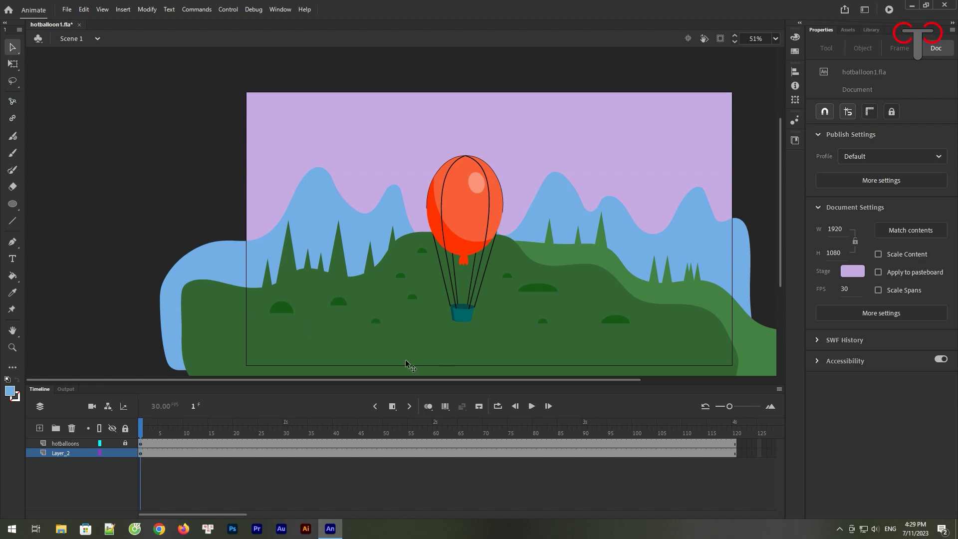
# Step: Outline a wavy foreground hill across the bottom of the stage in black with the Fluid Brush
pyautogui.moveTo(423, 335); pyautogui.dragTo(401, 285)
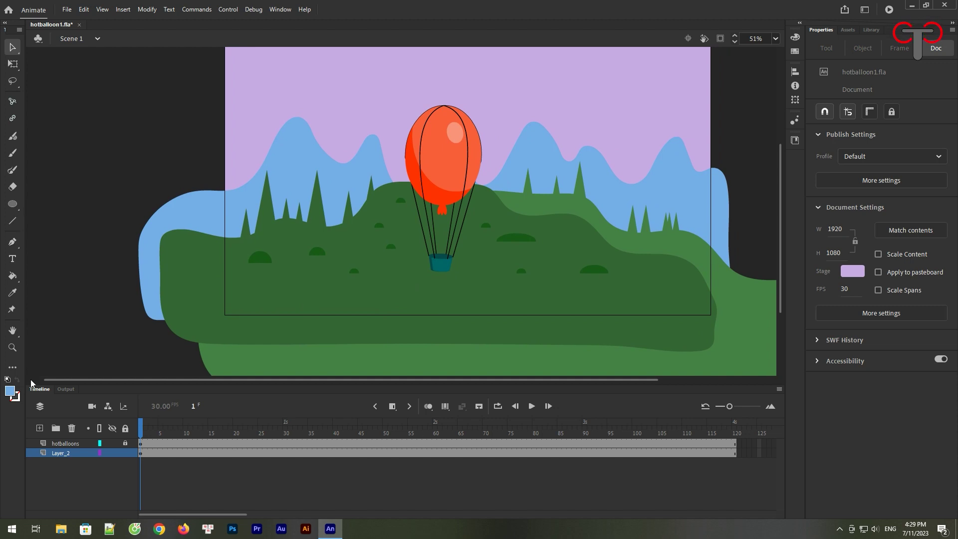
pyautogui.click(9, 393)
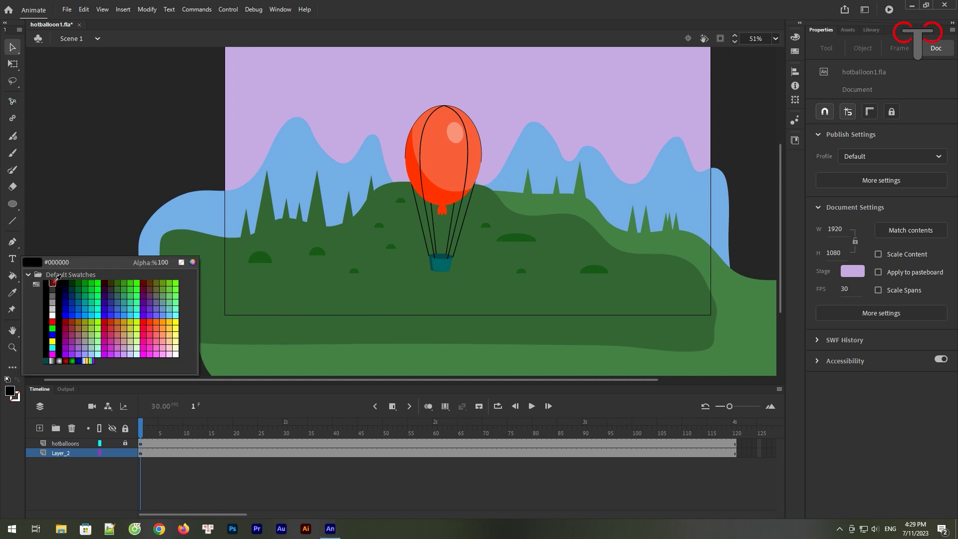
pyautogui.click(56, 280)
pyautogui.click(14, 137)
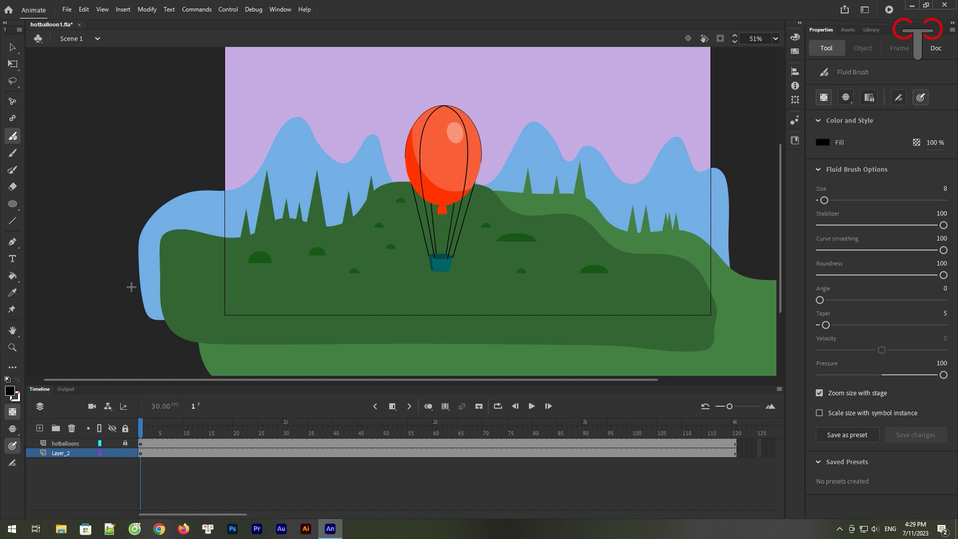
pyautogui.moveTo(115, 308)
pyautogui.mouseDown()
pyautogui.moveTo(148, 283)
pyautogui.moveTo(182, 300)
pyautogui.moveTo(288, 291)
pyautogui.moveTo(346, 302)
pyautogui.moveTo(391, 290)
pyautogui.moveTo(477, 299)
pyautogui.moveTo(505, 285)
pyautogui.moveTo(568, 288)
pyautogui.moveTo(637, 272)
pyautogui.moveTo(685, 280)
pyautogui.moveTo(696, 297)
pyautogui.moveTo(739, 301)
pyautogui.moveTo(744, 323)
pyautogui.moveTo(639, 372)
pyautogui.moveTo(389, 374)
pyautogui.moveTo(157, 352)
pyautogui.moveTo(111, 309)
pyautogui.mouseUp()
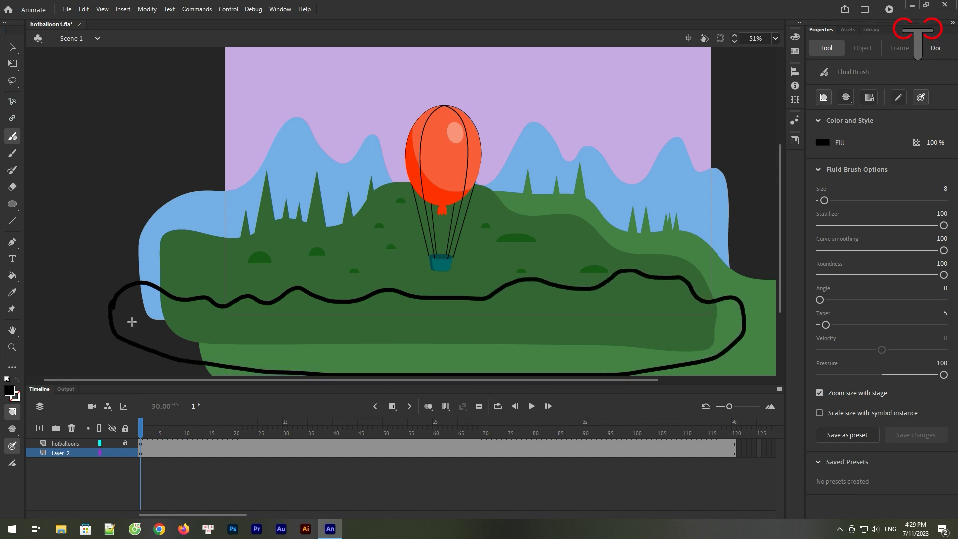
# Step: Fill the foreground outline with black and shift the shape, about 2521 by 432, slightly to the right
pyautogui.click(13, 275)
pyautogui.click(220, 342)
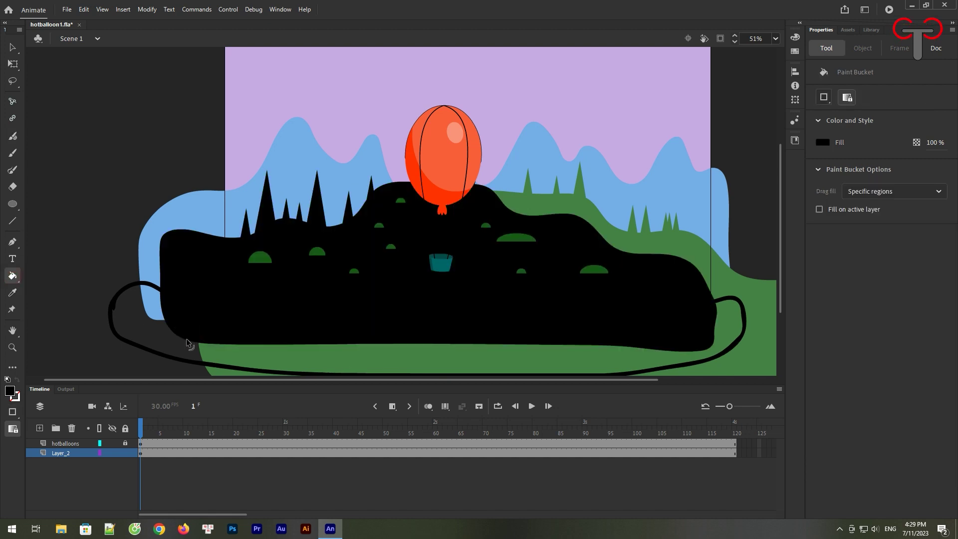
pyautogui.hotkey('ctrl', 'z')
pyautogui.click(150, 343)
pyautogui.click(12, 47)
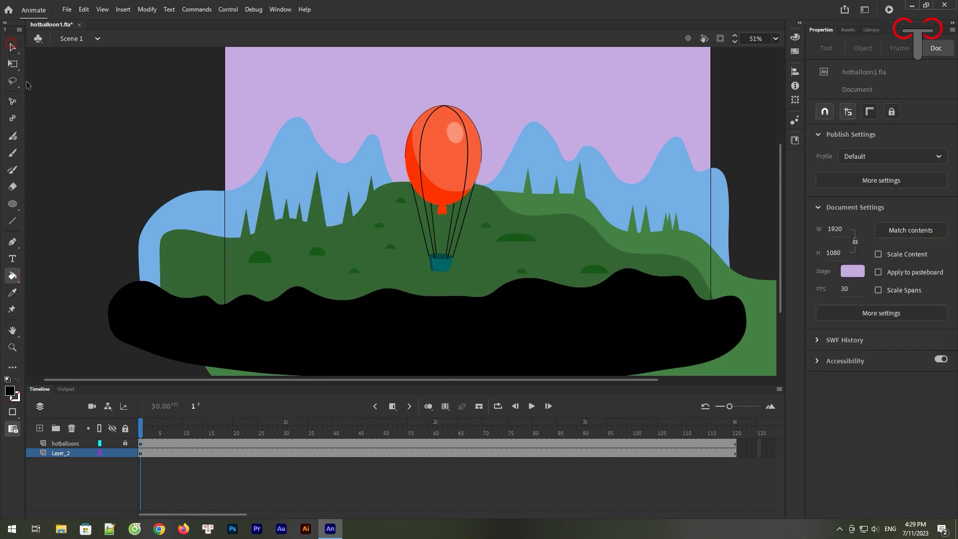
pyautogui.moveTo(693, 332); pyautogui.dragTo(703, 337)
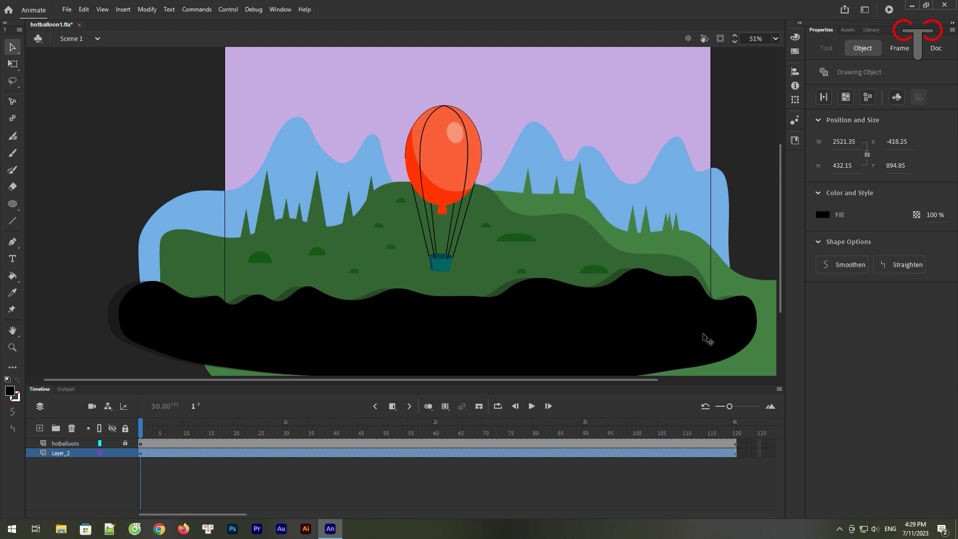
pyautogui.click(89, 227)
# Step: Draw a black triangle about 89 by 87 in the sky's upper-left corner and stack a copy of it below
pyautogui.click(15, 204)
pyautogui.click(55, 200)
pyautogui.moveTo(121, 131); pyautogui.dragTo(138, 148)
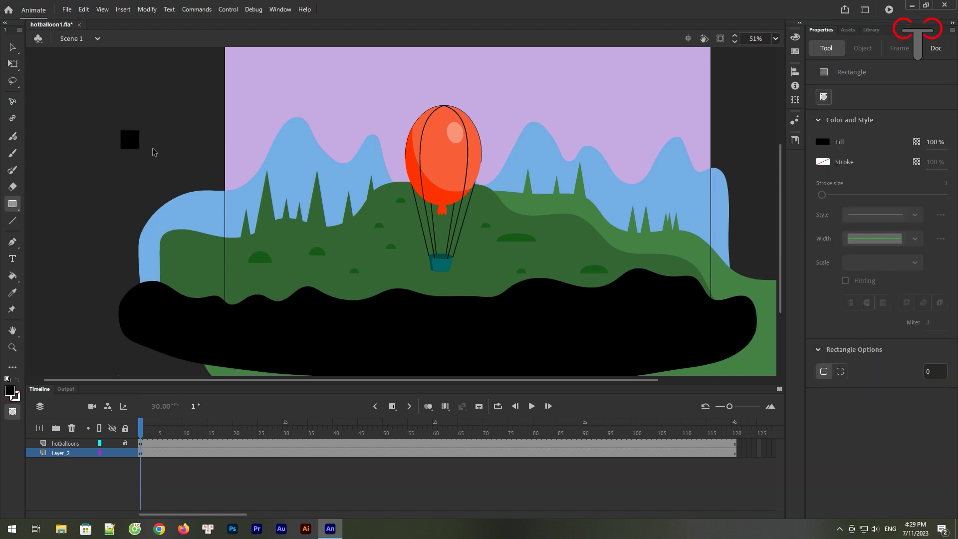
pyautogui.hotkey('ctrl', 'z')
pyautogui.moveTo(242, 98)
pyautogui.mouseDown()
pyautogui.moveTo(263, 121)
pyautogui.moveTo(250, 98)
pyautogui.moveTo(254, 76)
pyautogui.moveTo(255, 88)
pyautogui.mouseUp()
pyautogui.click(13, 47)
pyautogui.click(260, 75)
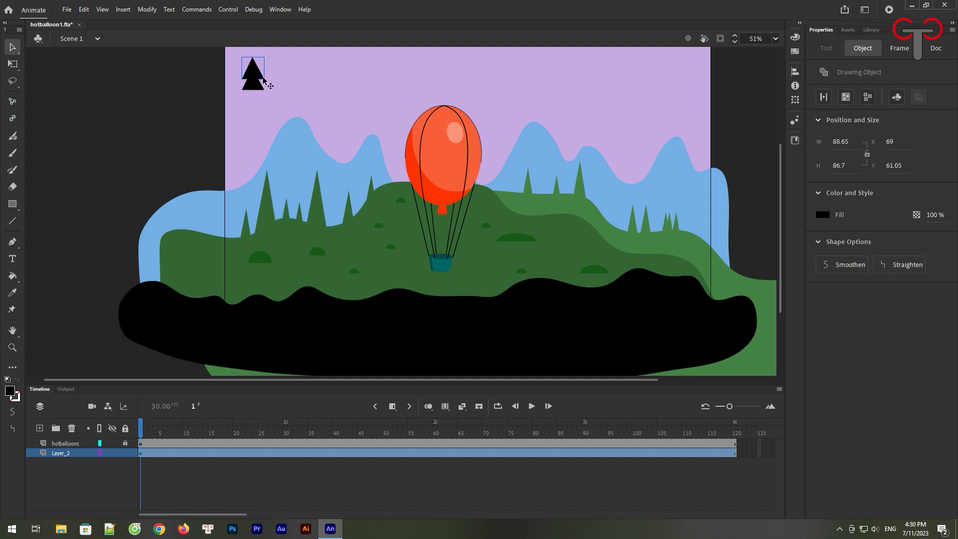
# Step: Shrink the top triangle to about 65 by 63 and add a bottom copy enlarged to about 132 by 129
pyautogui.click(13, 63)
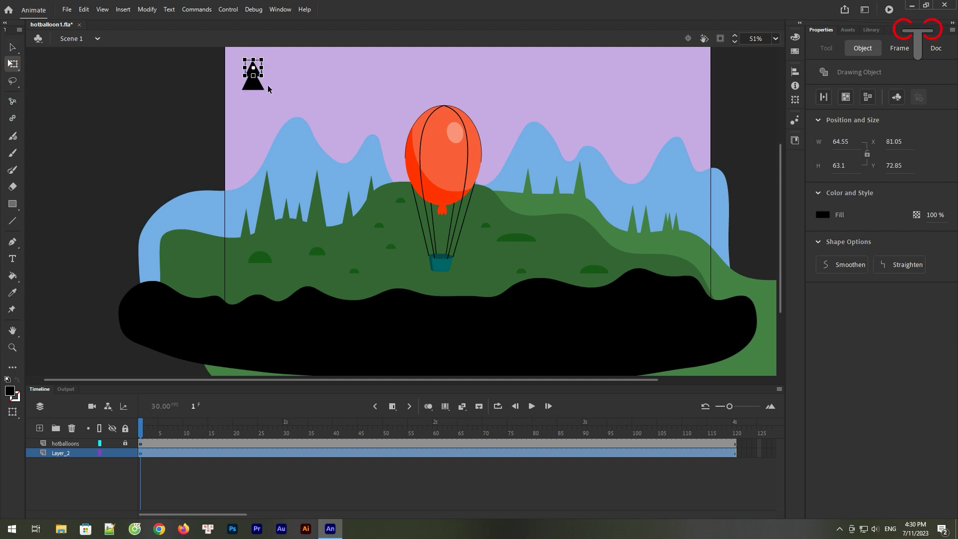
pyautogui.click(272, 81)
pyautogui.click(255, 92)
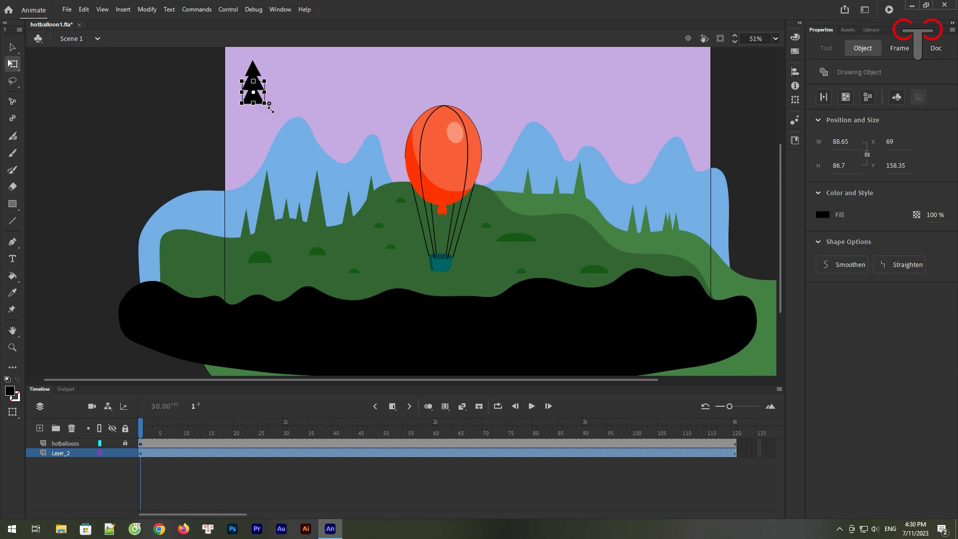
pyautogui.moveTo(268, 105); pyautogui.dragTo(274, 111)
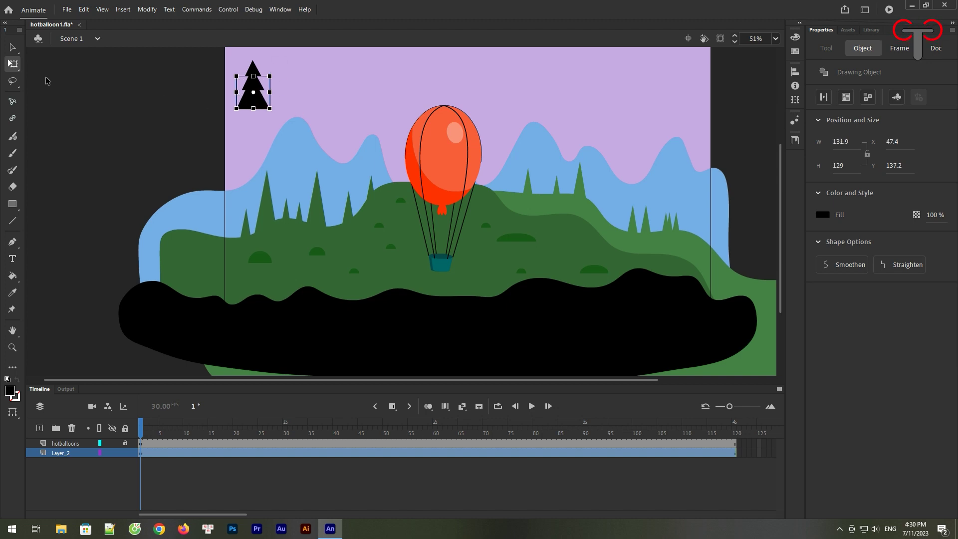
# Step: Draw a narrow black trunk under the triangles and select all parts of the tree
pyautogui.click(50, 82)
pyautogui.click(13, 204)
pyautogui.moveTo(249, 102); pyautogui.dragTo(256, 131)
pyautogui.click(13, 48)
pyautogui.moveTo(274, 57); pyautogui.dragTo(231, 133)
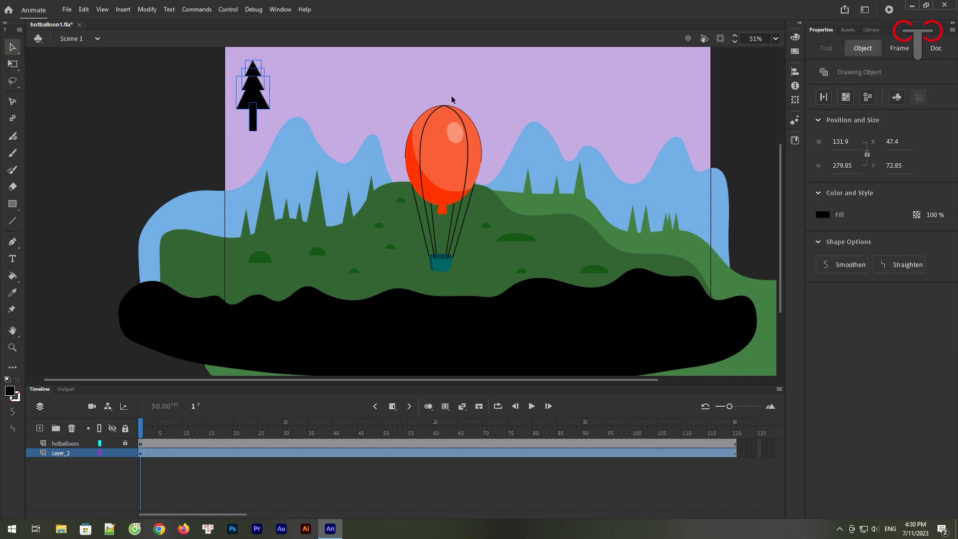
# Step: Place copies of the black pine along the left half of the foreground, shrinking the small ones to about 69 by 146
pyautogui.moveTo(255, 98); pyautogui.dragTo(286, 282)
pyautogui.click(13, 64)
pyautogui.moveTo(300, 244); pyautogui.dragTo(360, 285)
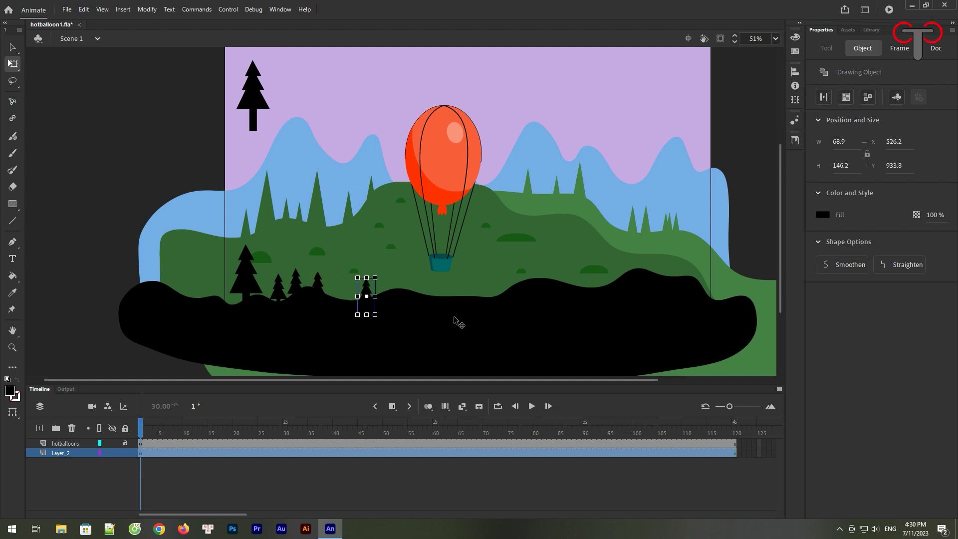
# Step: Place copies of the large and small pines along the foreground's right half and move the spare sky tree there too
pyautogui.moveTo(247, 280); pyautogui.dragTo(527, 280)
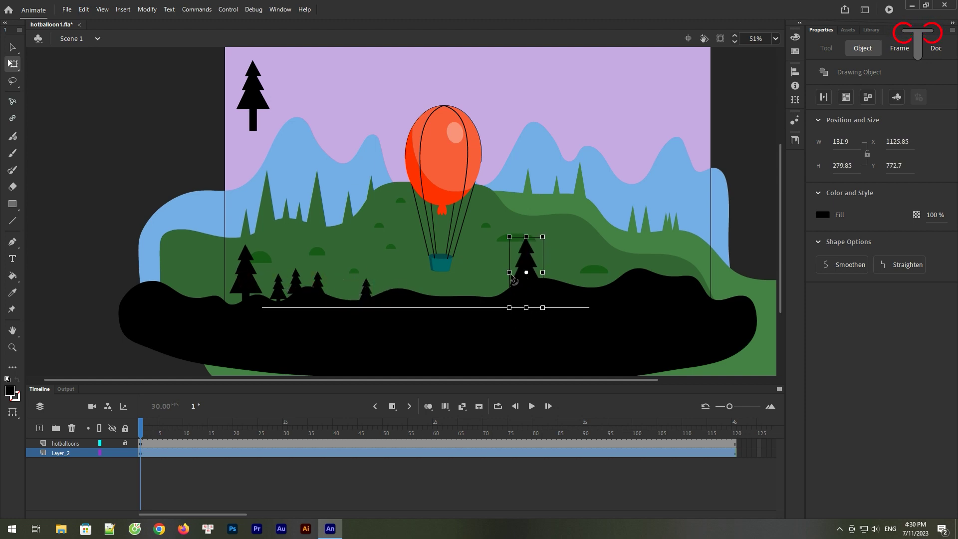
pyautogui.moveTo(247, 281); pyautogui.dragTo(663, 279)
pyautogui.moveTo(367, 292); pyautogui.dragTo(611, 273)
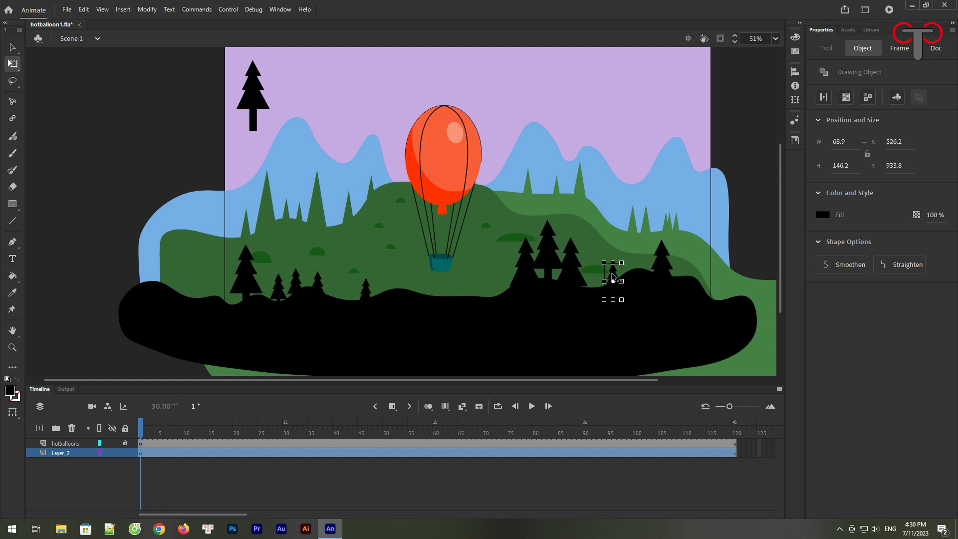
pyautogui.moveTo(364, 286); pyautogui.dragTo(696, 278)
pyautogui.click(255, 184)
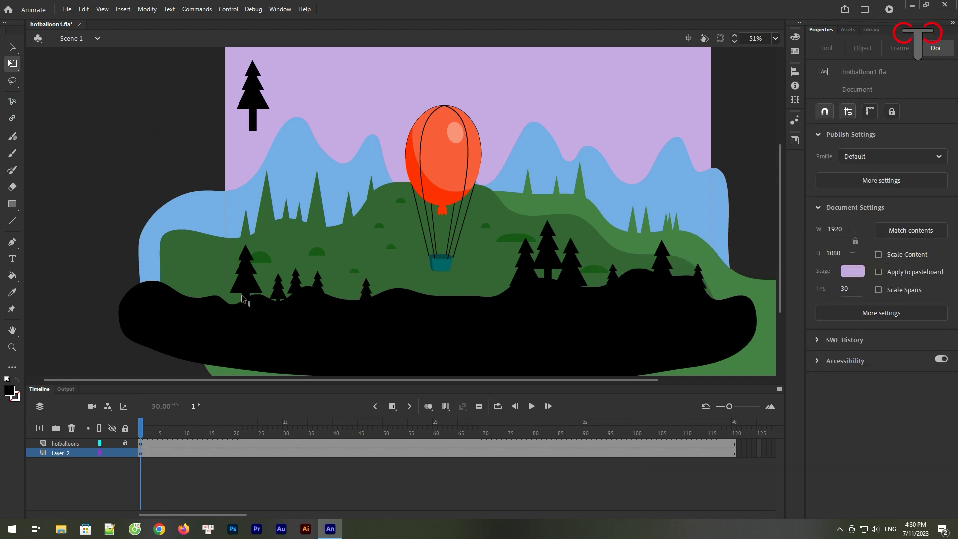
pyautogui.moveTo(738, 336); pyautogui.dragTo(683, 358)
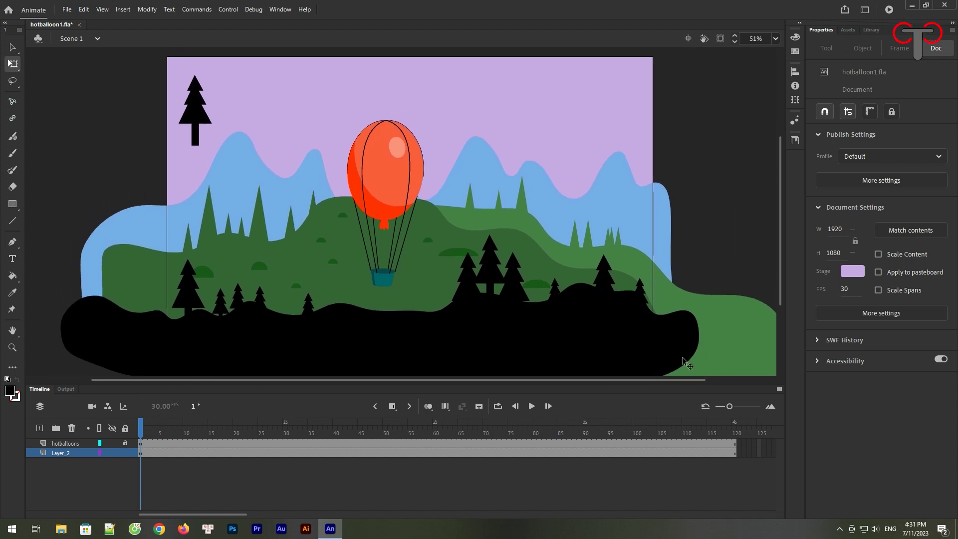
pyautogui.moveTo(197, 110); pyautogui.dragTo(627, 274)
# Step: Rename Layer_2 to hills and lock it
pyautogui.click(66, 452)
pyautogui.doubleClick(59, 453)
pyautogui.write('hills')
pyautogui.press('Return')
pyautogui.click(125, 452)
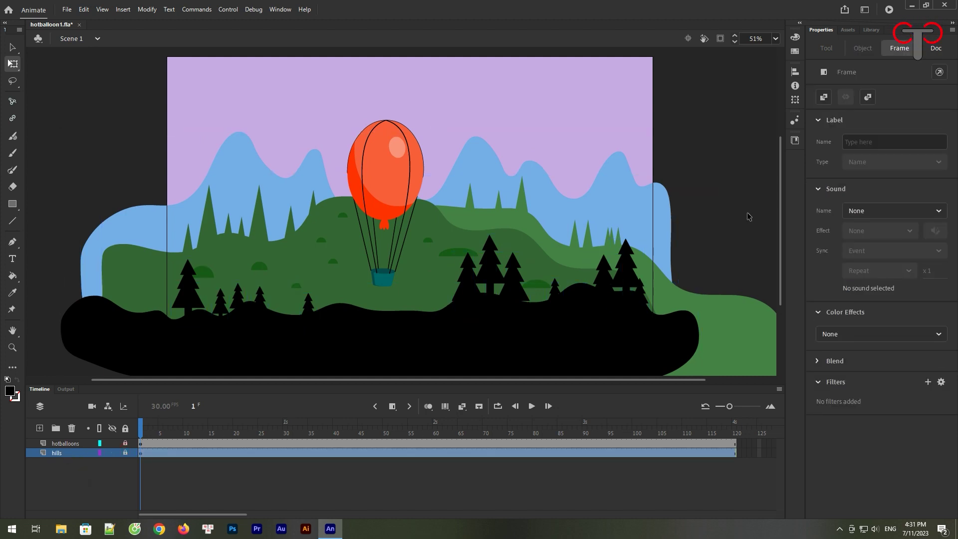
# Step: Unlock the hotballoons layer, move the balloon a little to the right and play the animation
pyautogui.hotkey('ctrl', '-')
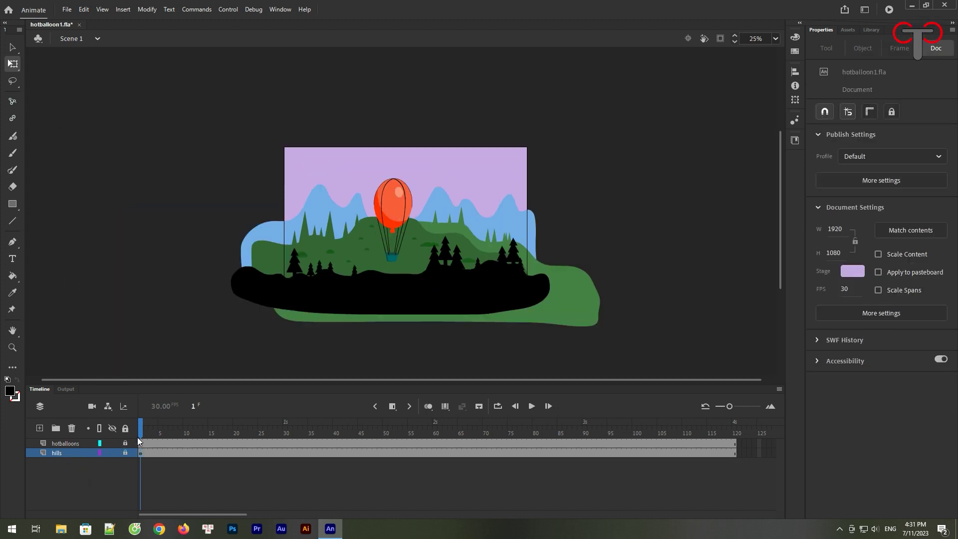
pyautogui.moveTo(392, 217); pyautogui.dragTo(419, 216)
pyautogui.click(532, 406)
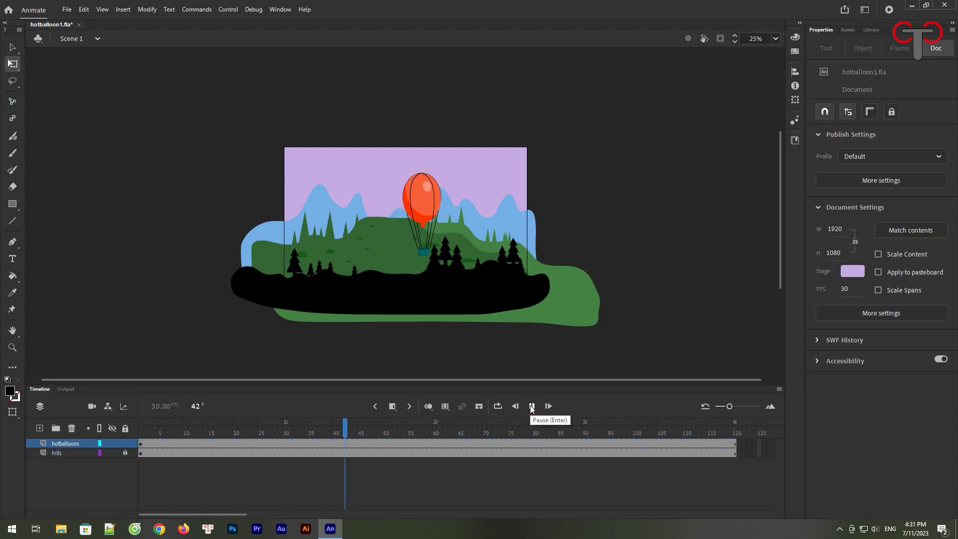
pyautogui.click(668, 214)
pyautogui.click(421, 218)
# Step: Change the stage colour to #6666FF
pyautogui.click(599, 182)
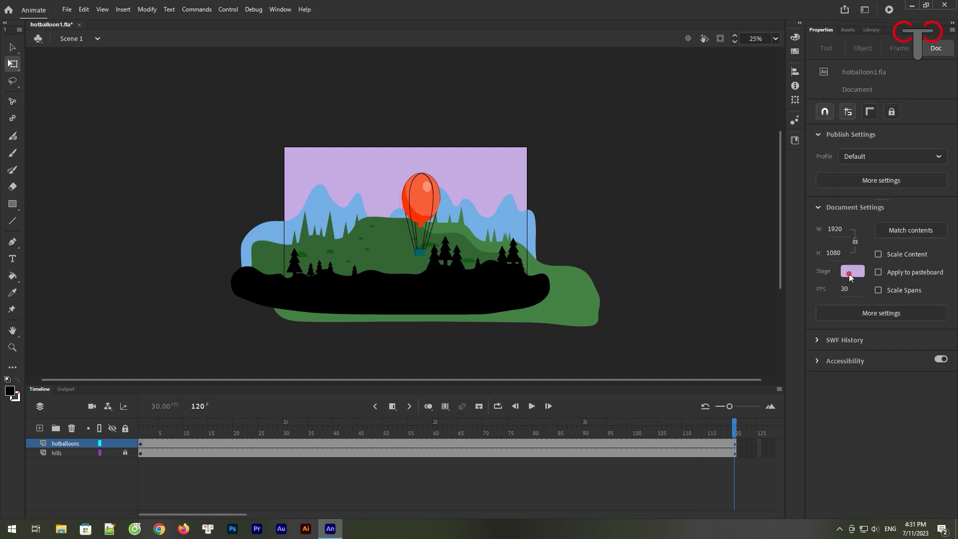
pyautogui.click(848, 274)
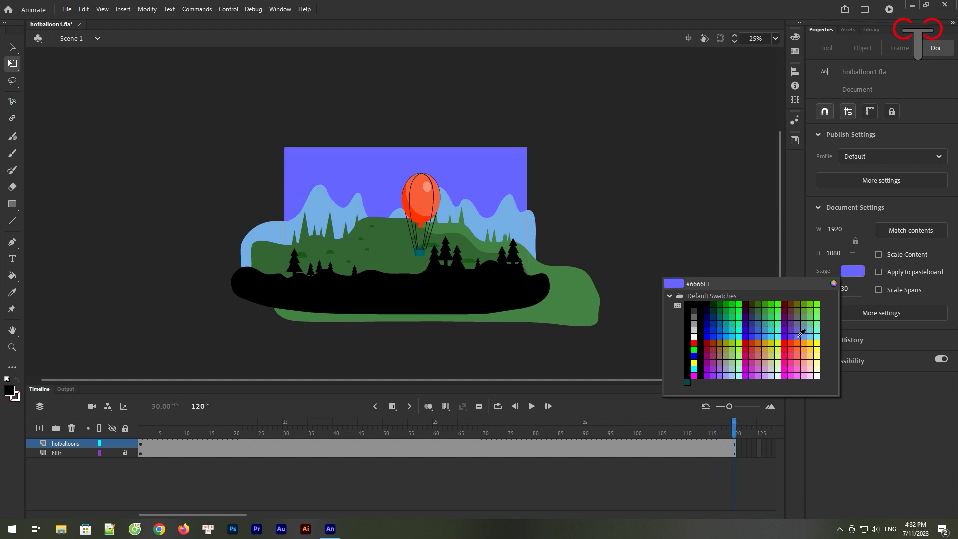
pyautogui.click(683, 218)
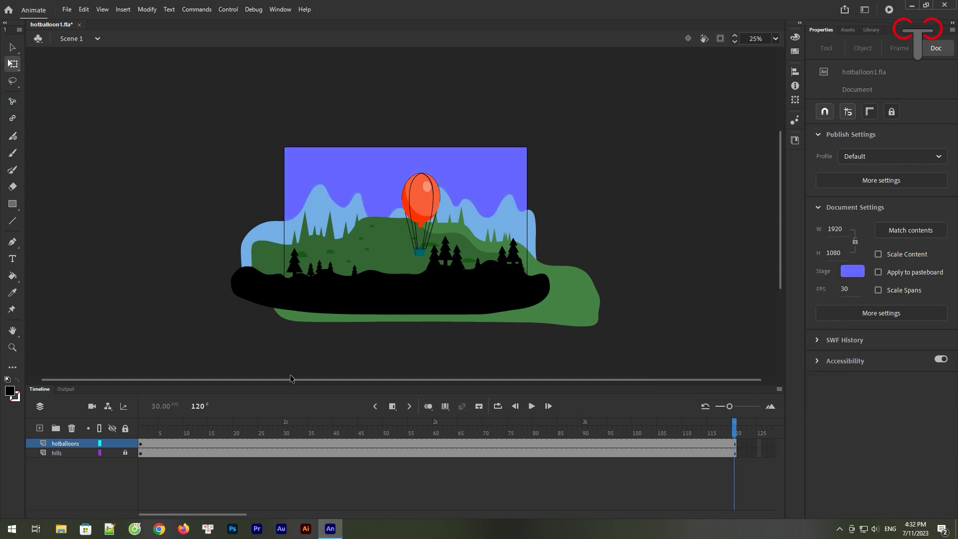
# Step: On frame 1, shrink the balloon to about 168 by 340 and park it off the stage's left edge
pyautogui.click(142, 443)
pyautogui.click(421, 207)
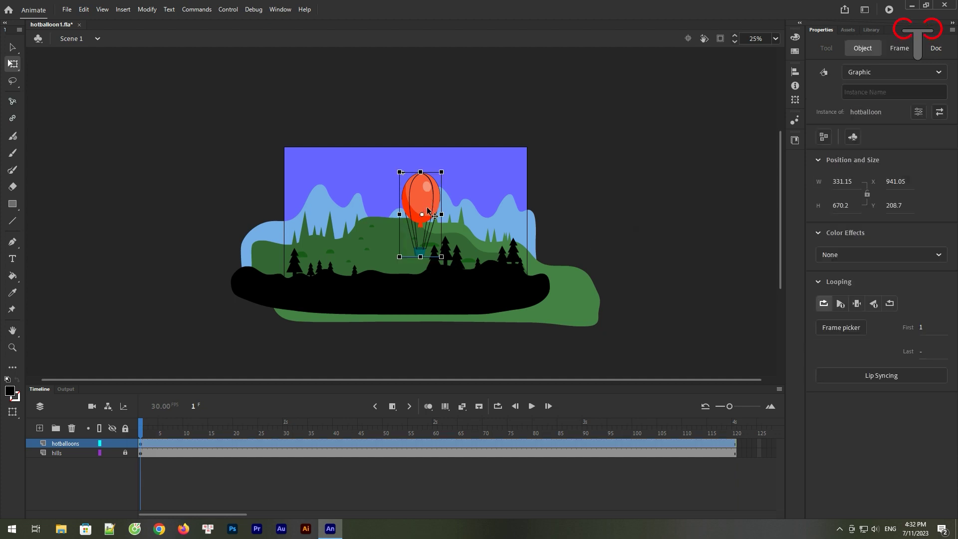
pyautogui.moveTo(441, 256); pyautogui.dragTo(424, 221)
pyautogui.moveTo(410, 190); pyautogui.dragTo(236, 192)
pyautogui.moveTo(252, 223); pyautogui.dragTo(249, 220)
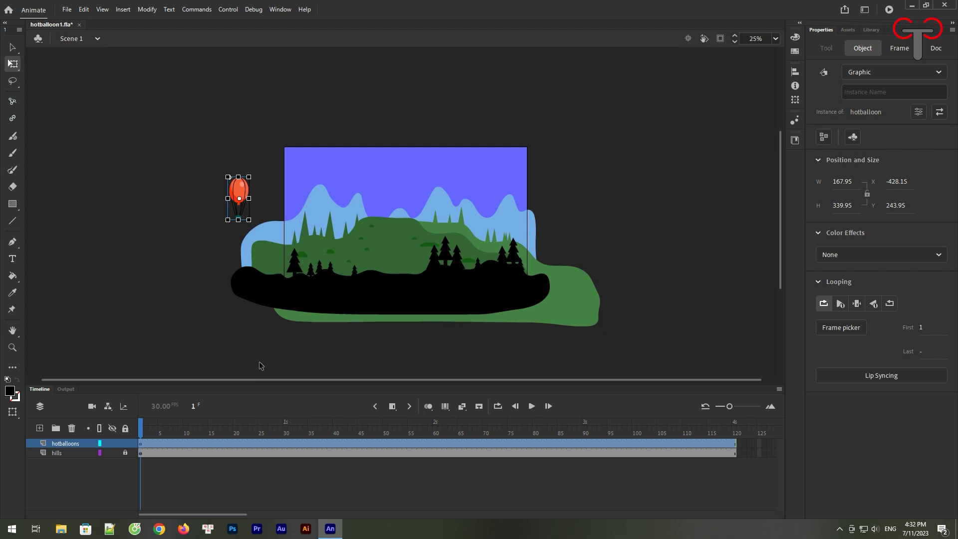
# Step: Move the balloon into the sky above the leftmost mountain and preview the animation
pyautogui.moveTo(243, 195); pyautogui.dragTo(316, 181)
pyautogui.click(553, 278)
pyautogui.click(532, 406)
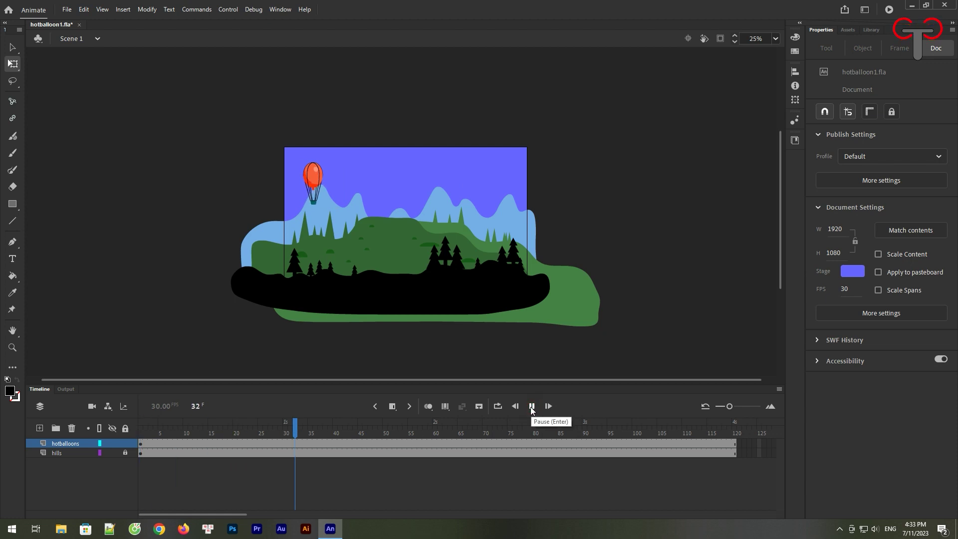
pyautogui.click(531, 406)
# Step: On frame 1, copy the balloon to its right and shrink the copy to about 58 by 116
pyautogui.moveTo(295, 447); pyautogui.dragTo(140, 449)
pyautogui.moveTo(312, 185); pyautogui.dragTo(368, 188)
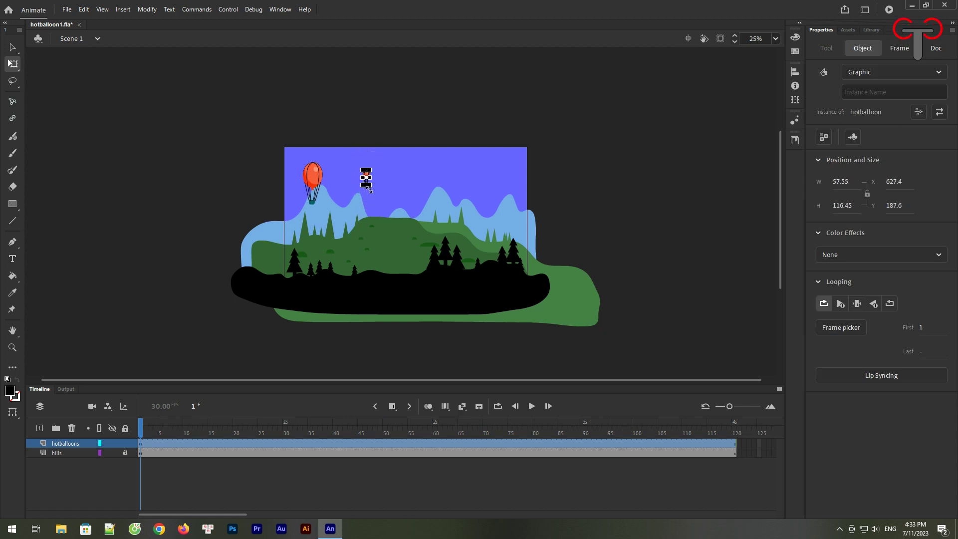
# Step: Tint the small balloon copy #003366 at 31%
pyautogui.click(586, 208)
pyautogui.press('z')
pyautogui.moveTo(307, 134); pyautogui.dragTo(402, 214)
pyautogui.click(13, 48)
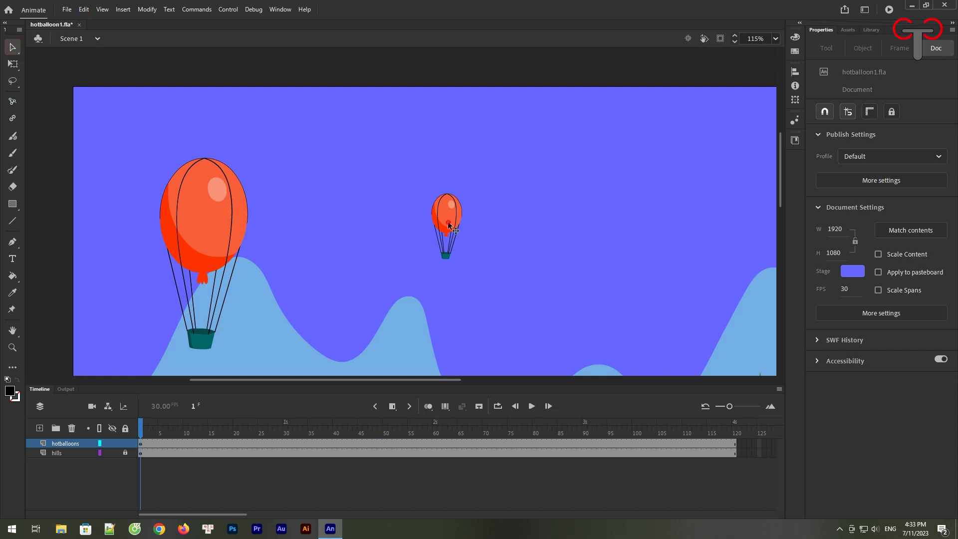
pyautogui.click(448, 222)
pyautogui.click(888, 254)
pyautogui.click(867, 303)
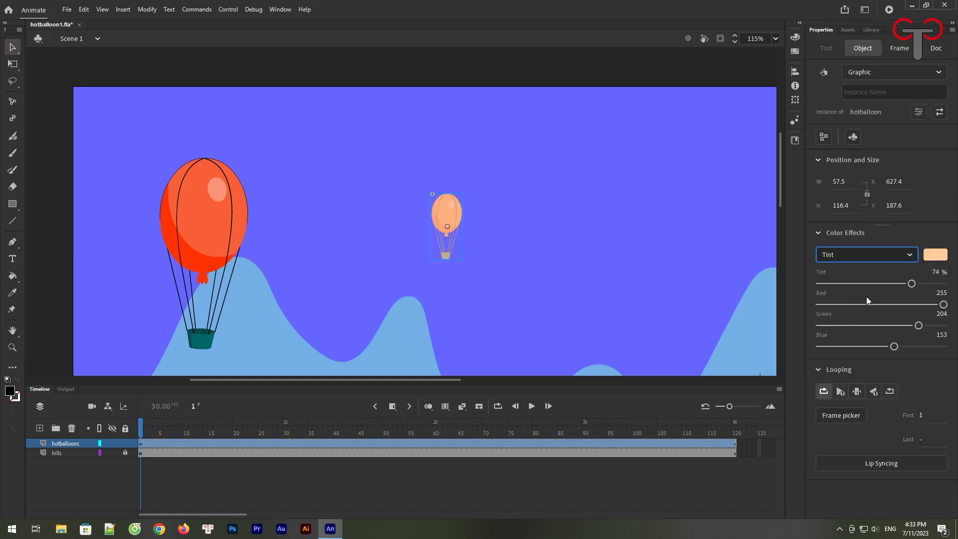
pyautogui.moveTo(911, 284); pyautogui.dragTo(857, 289)
pyautogui.click(935, 254)
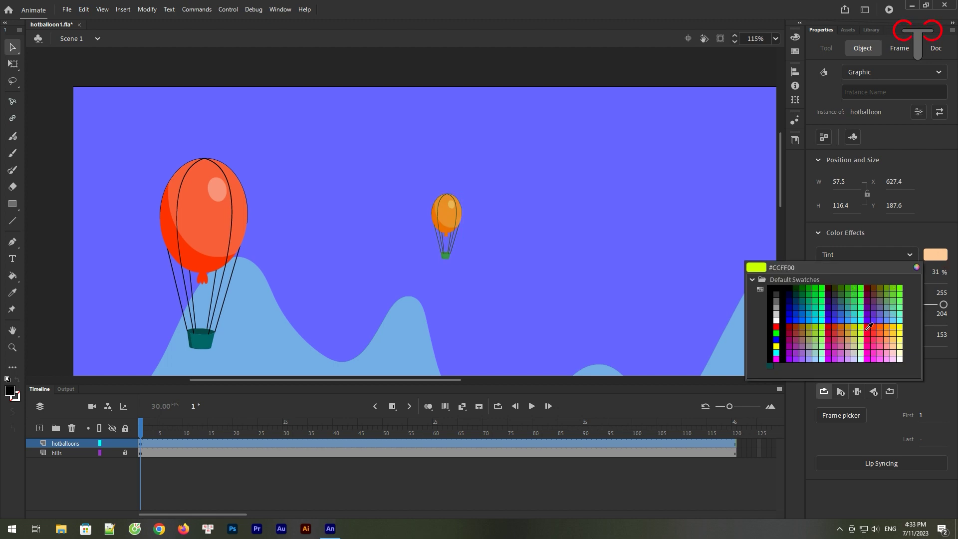
pyautogui.click(798, 299)
pyautogui.click(532, 276)
pyautogui.scroll(-3, 532, 276)
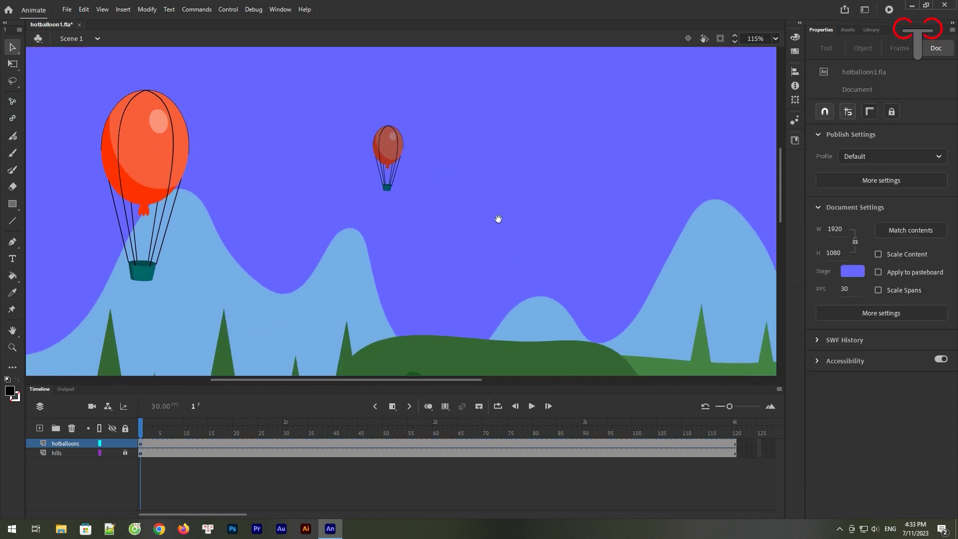
# Step: Copy the small tinted balloon down to its right and move the original left, nearer the large orange-red balloon
pyautogui.click(389, 159)
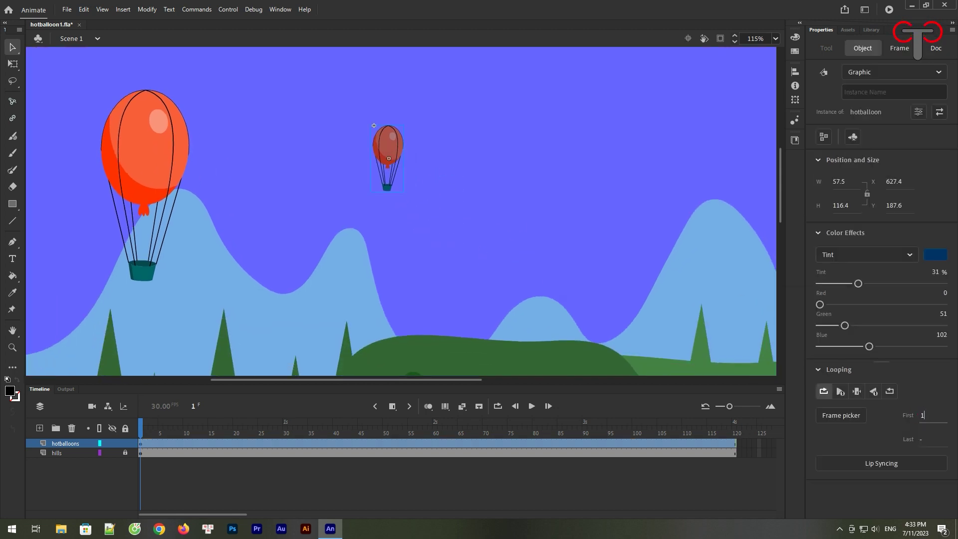
pyautogui.click(683, 325)
pyautogui.moveTo(384, 145); pyautogui.dragTo(449, 183)
pyautogui.click(383, 132)
# Step: Tint the new copy #6699FF, enlarge it to about 72 by 150 and set its looping first frame to 25
pyautogui.click(935, 255)
pyautogui.click(889, 319)
pyautogui.press('q')
pyautogui.keyDown('alt'); pyautogui.moveTo(453, 221); pyautogui.dragTo(460, 232); pyautogui.keyUp('alt')
pyautogui.click(507, 202)
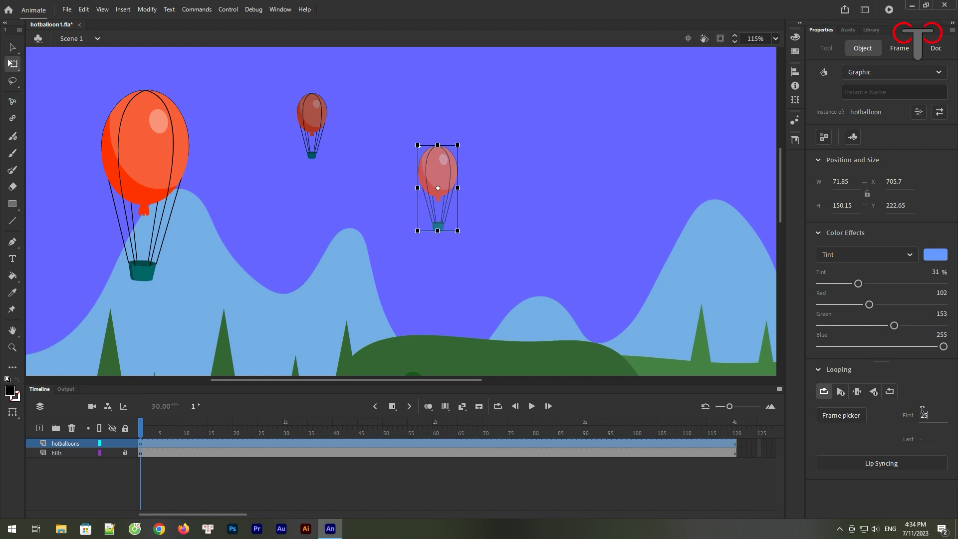
# Step: Copy the #6699FF-tinted balloon to its right and tint the copy green at 55%, with red 82, green 255 and blue 137
pyautogui.keyDown('alt'); pyautogui.moveTo(435, 172); pyautogui.dragTo(602, 142); pyautogui.keyUp('alt')
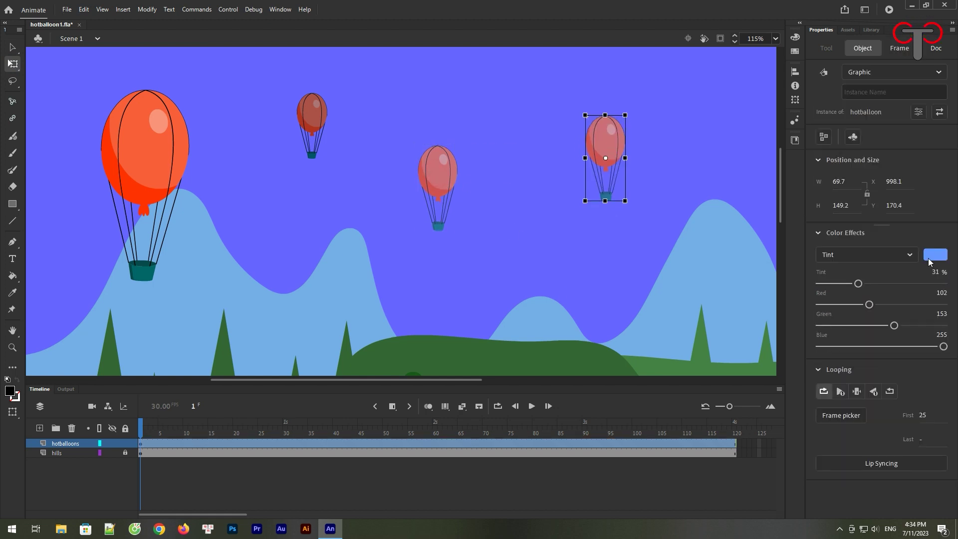
pyautogui.click(935, 255)
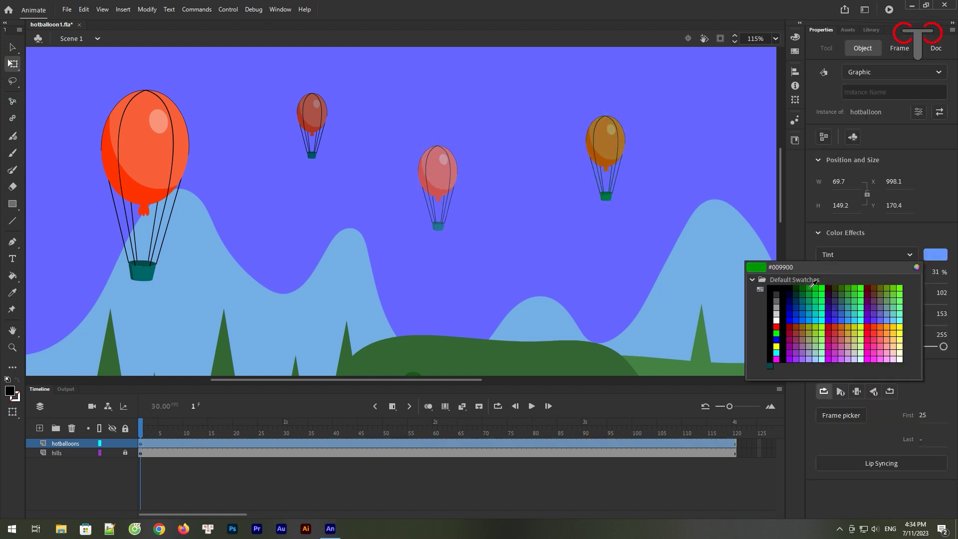
pyautogui.click(821, 340)
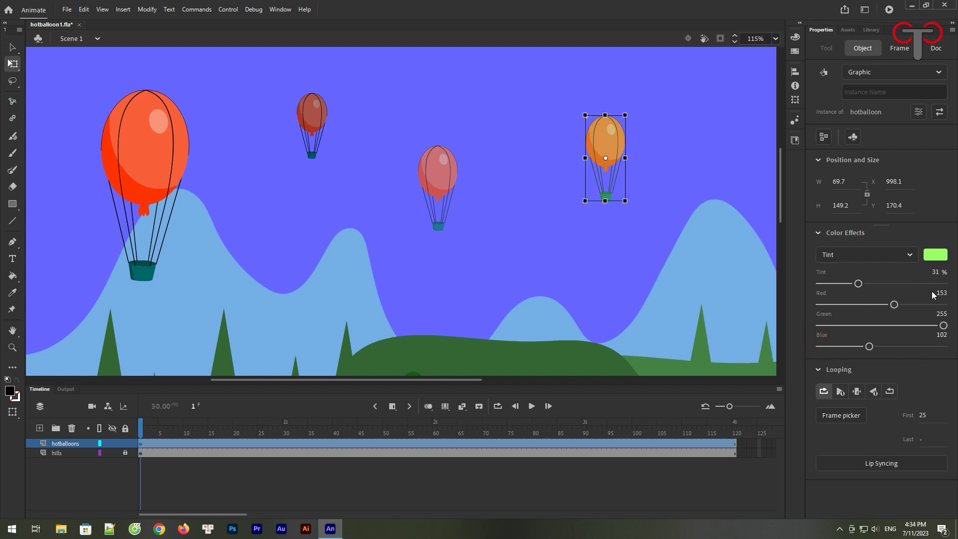
pyautogui.moveTo(858, 283); pyautogui.dragTo(859, 306)
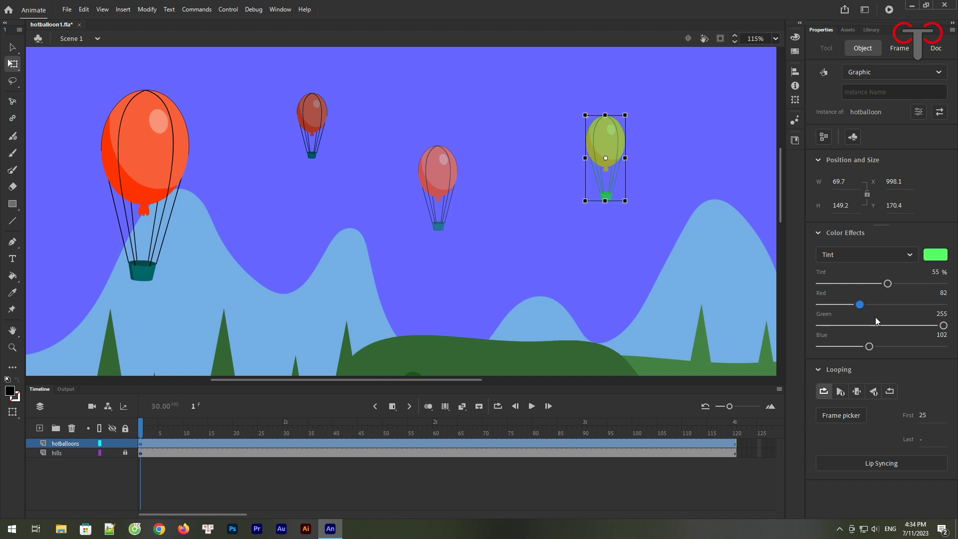
pyautogui.moveTo(869, 347); pyautogui.dragTo(901, 348)
# Step: Copy the untinted orange-red balloon to the sky above the rightmost mountains and enlarge the copy to about 283 by 573
pyautogui.click(218, 202)
pyautogui.scroll(-5, 403, 211)
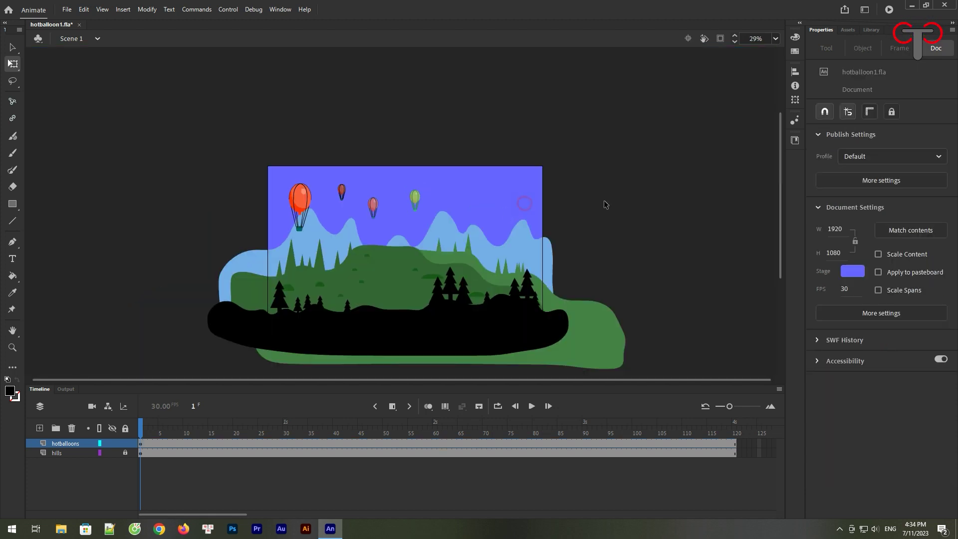
pyautogui.moveTo(299, 202); pyautogui.dragTo(513, 184)
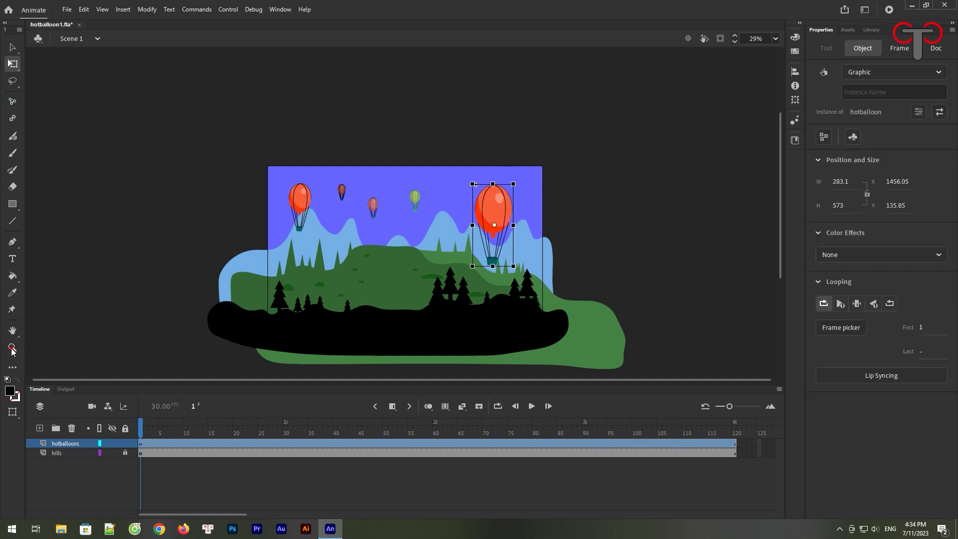
# Step: Tint the largest balloon magenta at 28%, with red 255, green 13 and blue 229
pyautogui.click(13, 348)
pyautogui.click(472, 226)
pyautogui.click(12, 47)
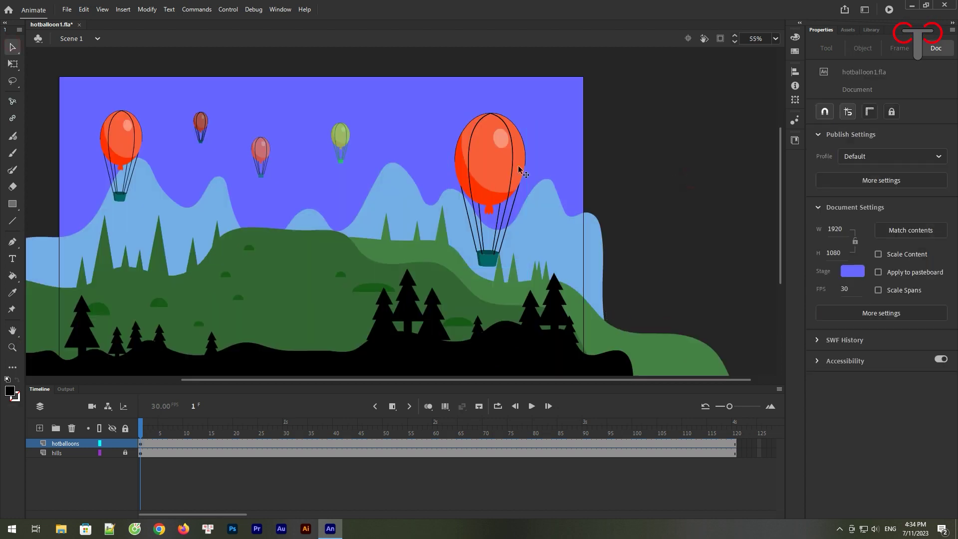
pyautogui.click(896, 256)
pyautogui.click(847, 302)
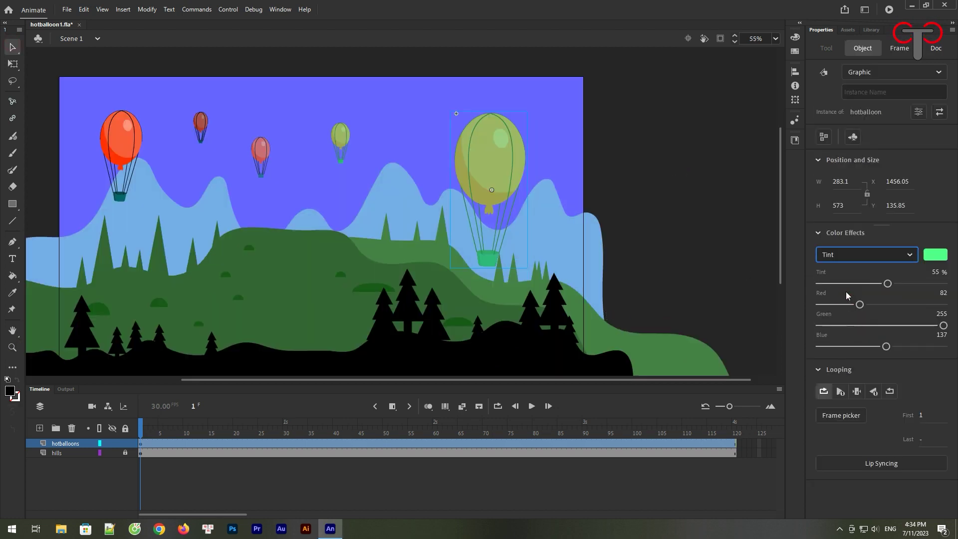
pyautogui.click(943, 256)
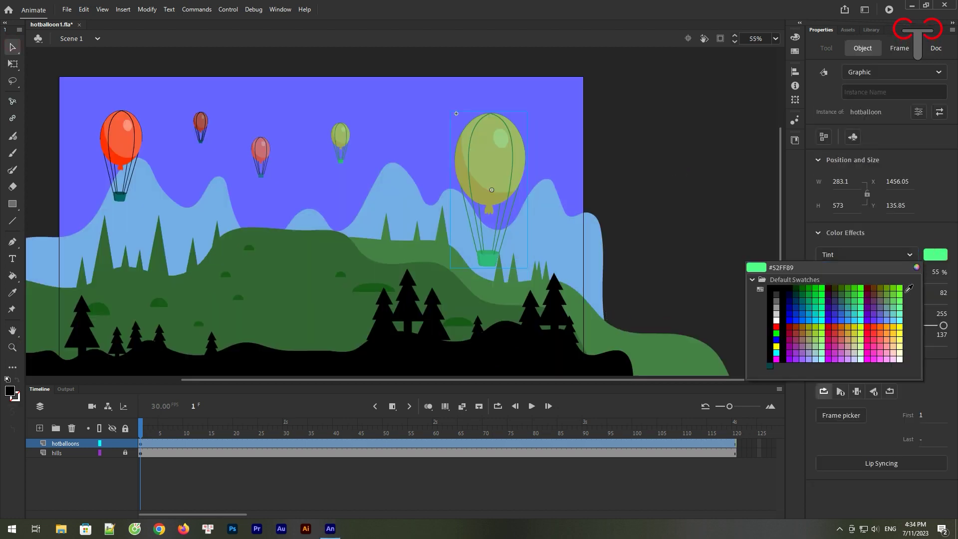
pyautogui.click(868, 347)
pyautogui.moveTo(887, 283); pyautogui.dragTo(854, 294)
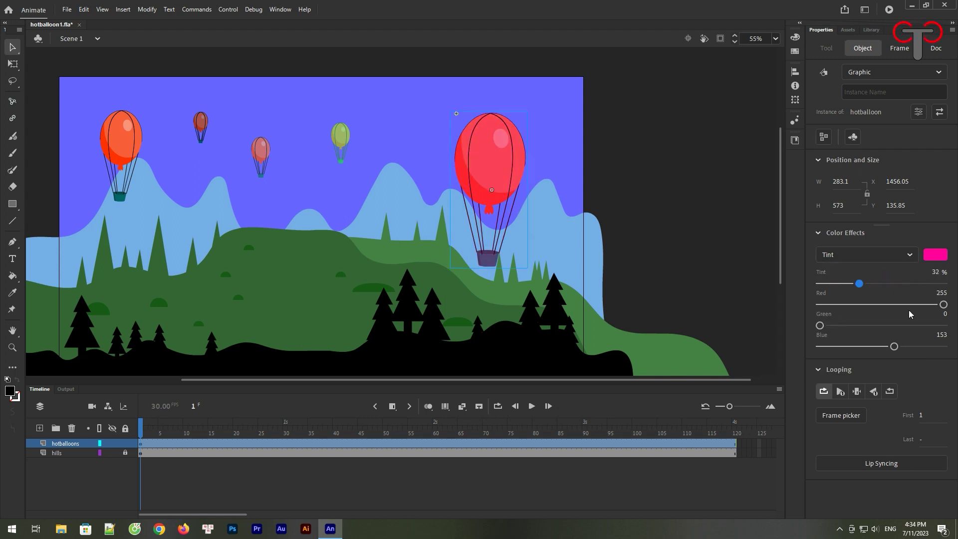
pyautogui.moveTo(863, 289)
pyautogui.mouseDown()
pyautogui.moveTo(893, 284)
pyautogui.moveTo(854, 284)
pyautogui.mouseUp()
pyautogui.moveTo(821, 324)
pyautogui.mouseDown()
pyautogui.moveTo(886, 330)
pyautogui.moveTo(813, 328)
pyautogui.mouseUp()
pyautogui.moveTo(893, 346); pyautogui.dragTo(929, 349)
pyautogui.moveTo(819, 325)
pyautogui.mouseDown()
pyautogui.moveTo(942, 328)
pyautogui.moveTo(826, 326)
pyautogui.mouseUp()
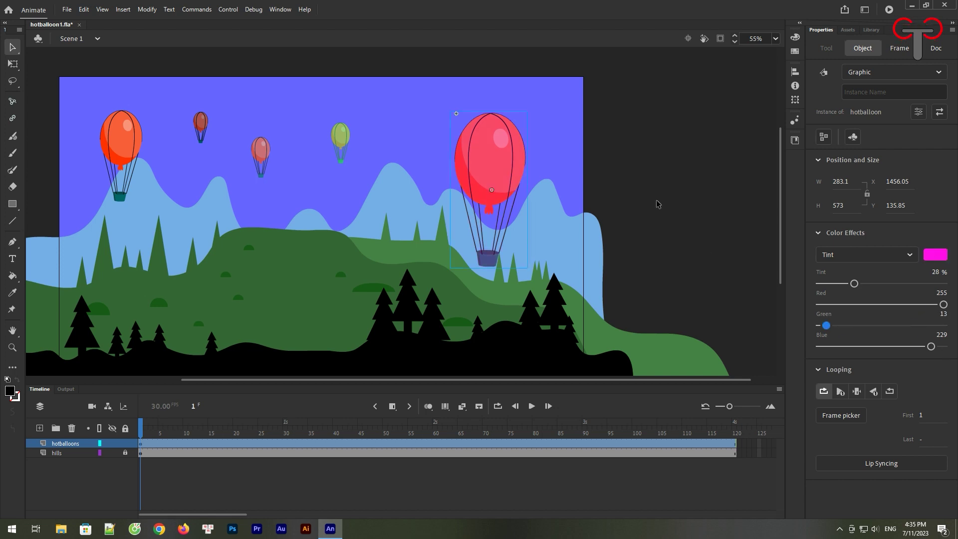
pyautogui.click(560, 226)
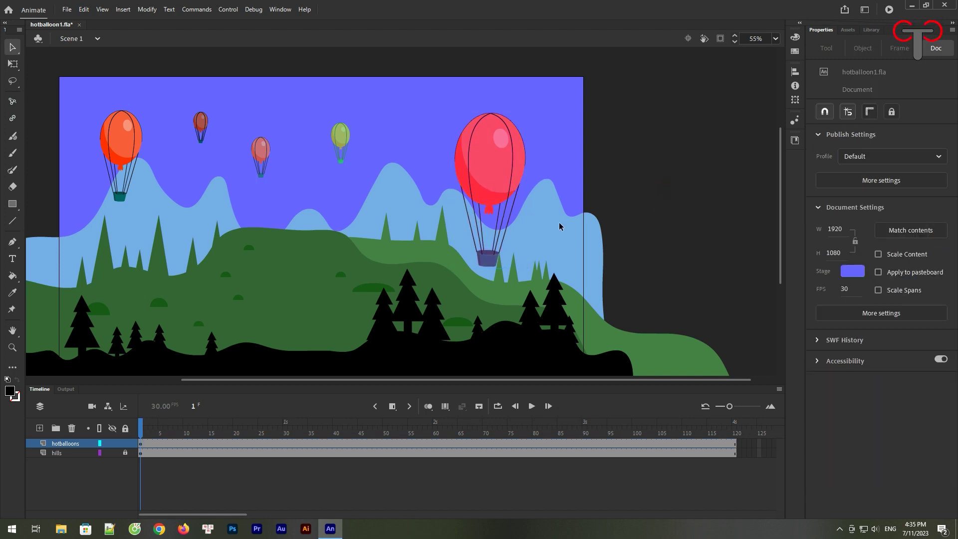
pyautogui.click(497, 166)
# Step: Copy the #6699FF-tinted balloon beside the largest one and tint the copy dark green at 54%, with red 0, blue 102 and lowered green
pyautogui.keyDown('alt'); pyautogui.moveTo(261, 151); pyautogui.dragTo(432, 136); pyautogui.keyUp('alt')
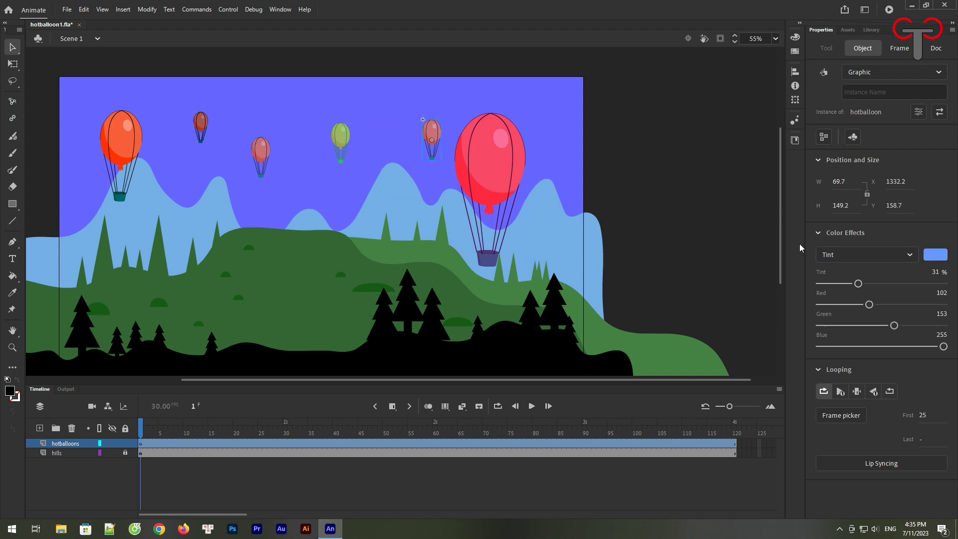
pyautogui.click(945, 256)
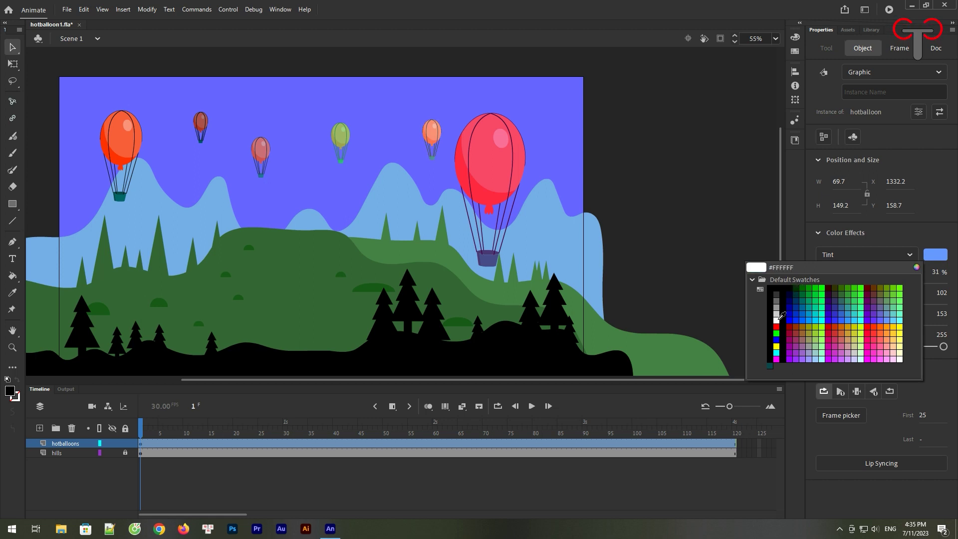
pyautogui.click(816, 308)
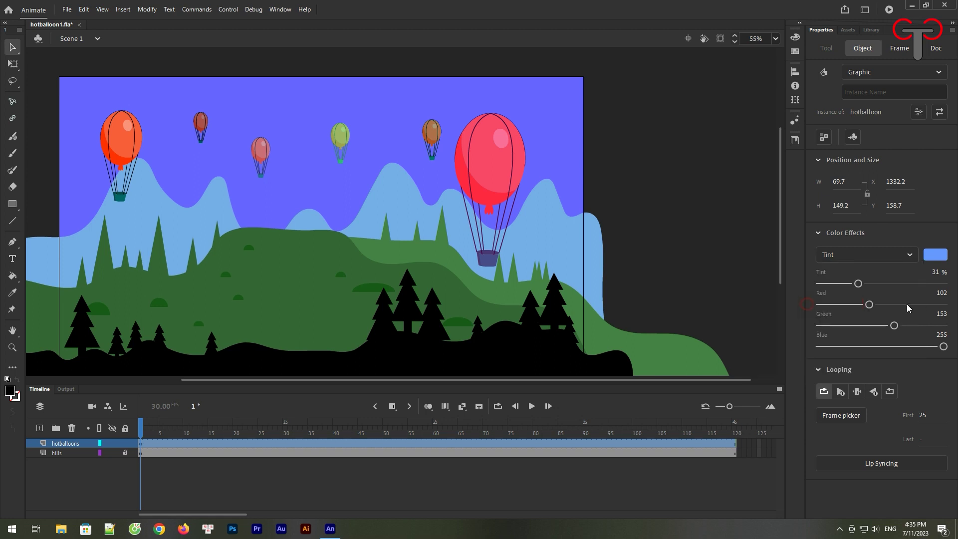
pyautogui.moveTo(859, 283); pyautogui.dragTo(943, 284)
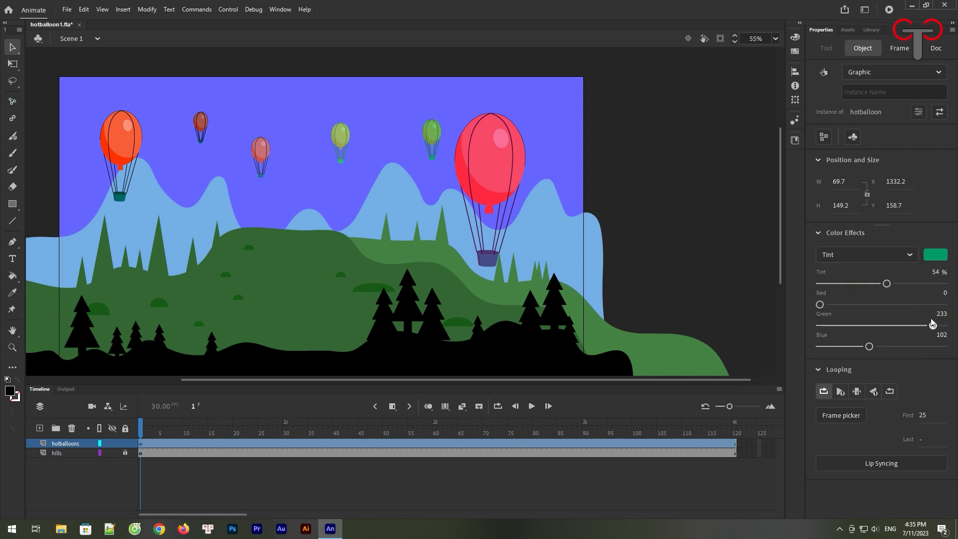
pyautogui.moveTo(934, 320); pyautogui.dragTo(863, 321)
# Step: Copy the untinted orange-red balloon down over the green hill's crest and shrink the copy to about 107 by 232
pyautogui.moveTo(124, 145); pyautogui.dragTo(248, 215)
pyautogui.click(13, 65)
pyautogui.moveTo(267, 180); pyautogui.dragTo(261, 195)
# Step: Set the looping first frame to 50 for the largest balloon and to 90 for the balloon over the hill
pyautogui.click(514, 172)
pyautogui.click(924, 414)
pyautogui.write('50')
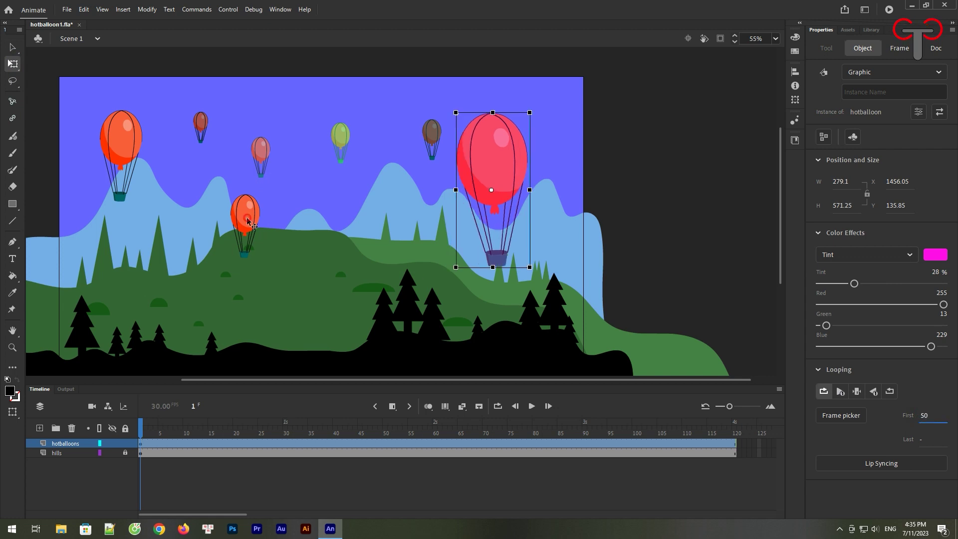
pyautogui.click(248, 221)
pyautogui.click(921, 326)
pyautogui.write('90')
pyautogui.press('Return')
# Step: Tint the balloon over the hill #FFFF00 at 28%
pyautogui.click(882, 255)
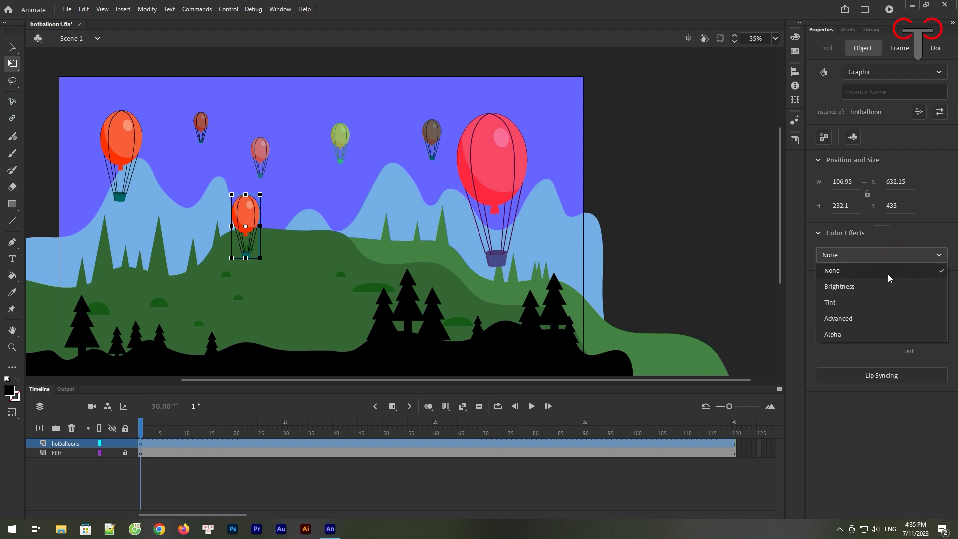
pyautogui.click(851, 302)
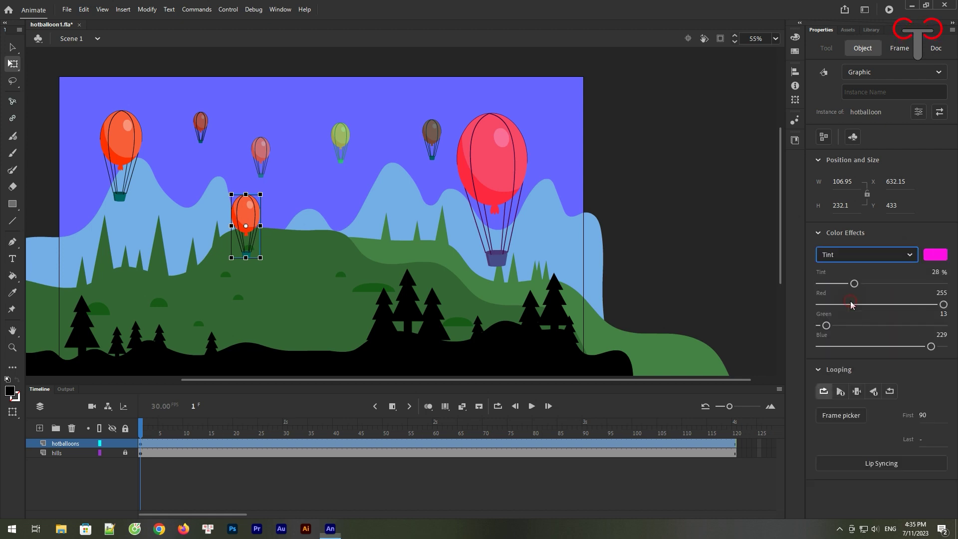
pyautogui.moveTo(830, 327); pyautogui.dragTo(947, 327)
pyautogui.click(936, 255)
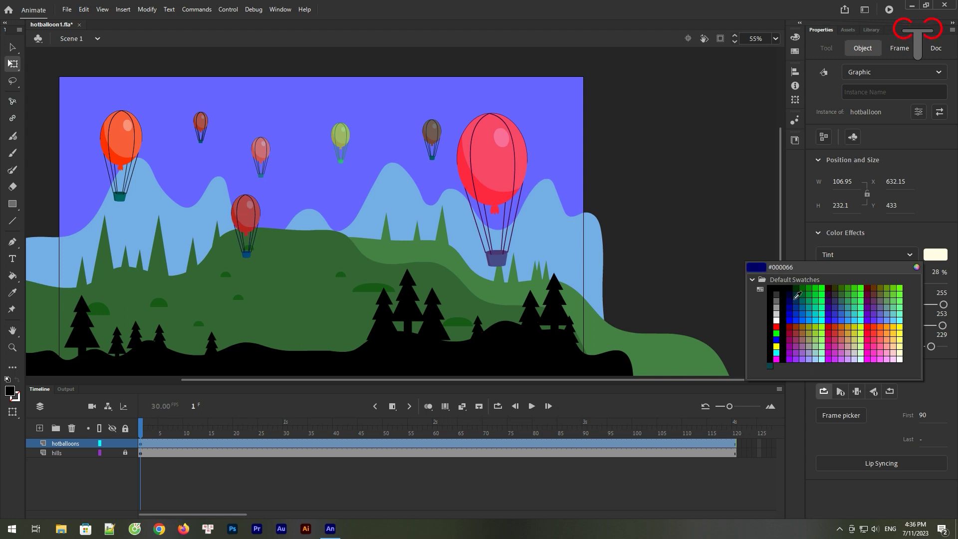
pyautogui.click(901, 328)
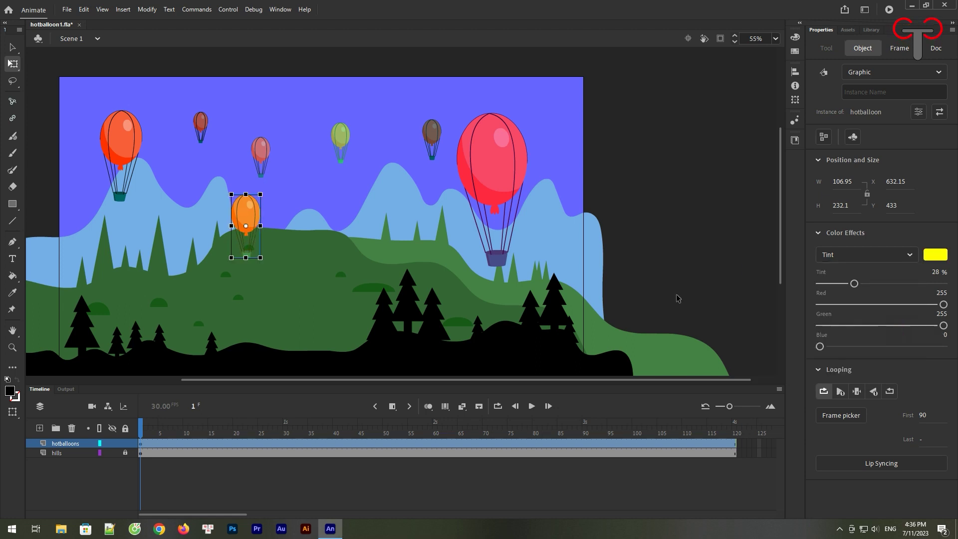
pyautogui.click(601, 220)
# Step: Preview the animation and check the settings of the small tinted balloons
pyautogui.click(341, 140)
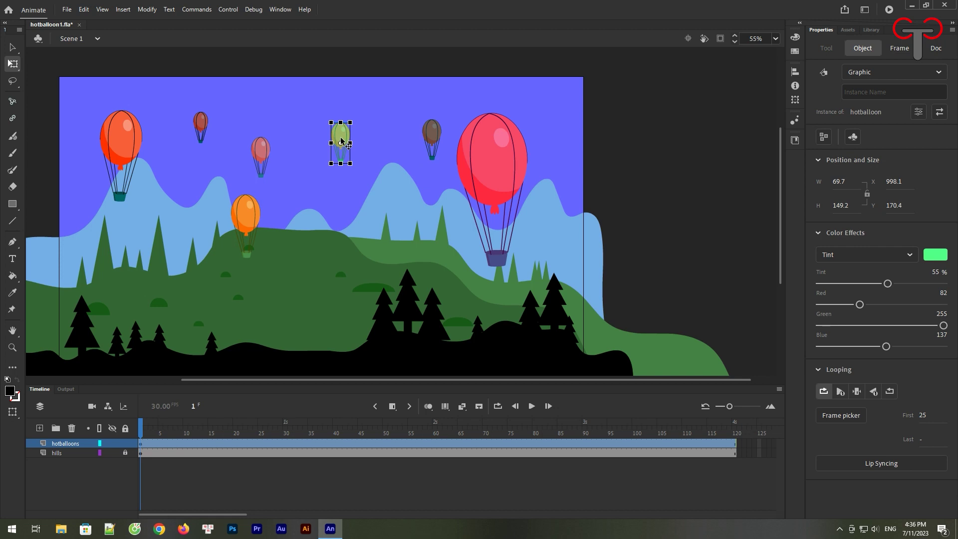
pyautogui.click(354, 183)
pyautogui.click(531, 406)
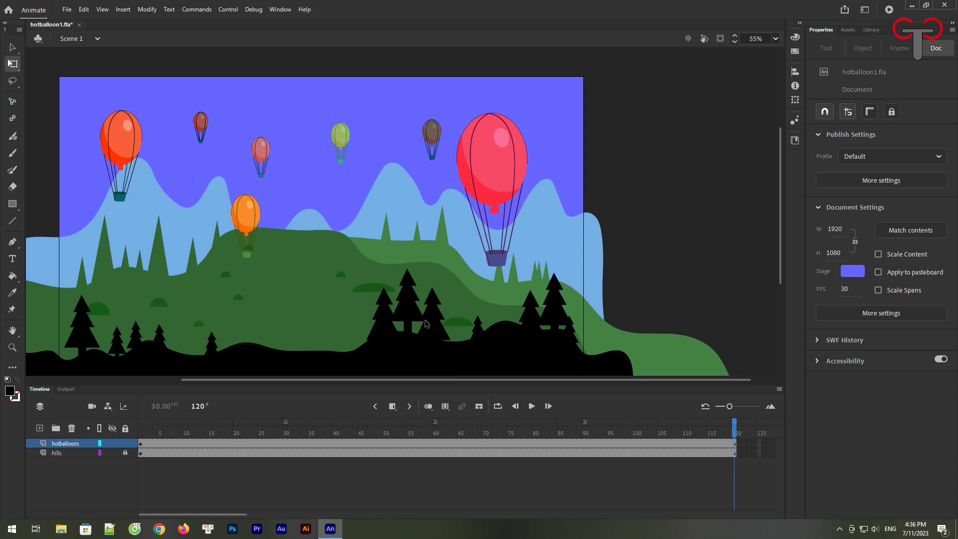
pyautogui.click(433, 145)
pyautogui.click(342, 158)
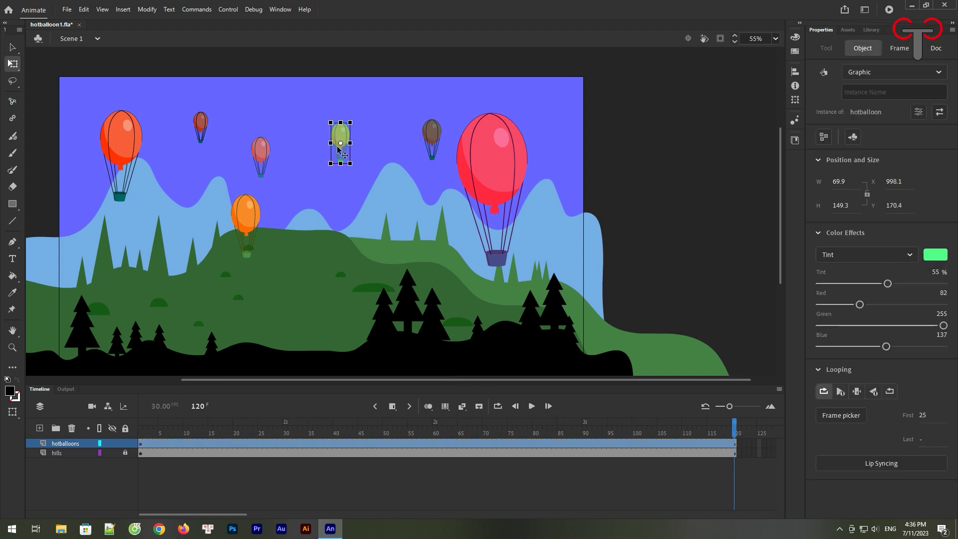
pyautogui.click(266, 159)
# Step: Copy the yellow-tinted balloon up into the sky beside the small green one and enlarge the copy to about 175 by 382
pyautogui.moveTo(252, 212); pyautogui.dragTo(383, 87)
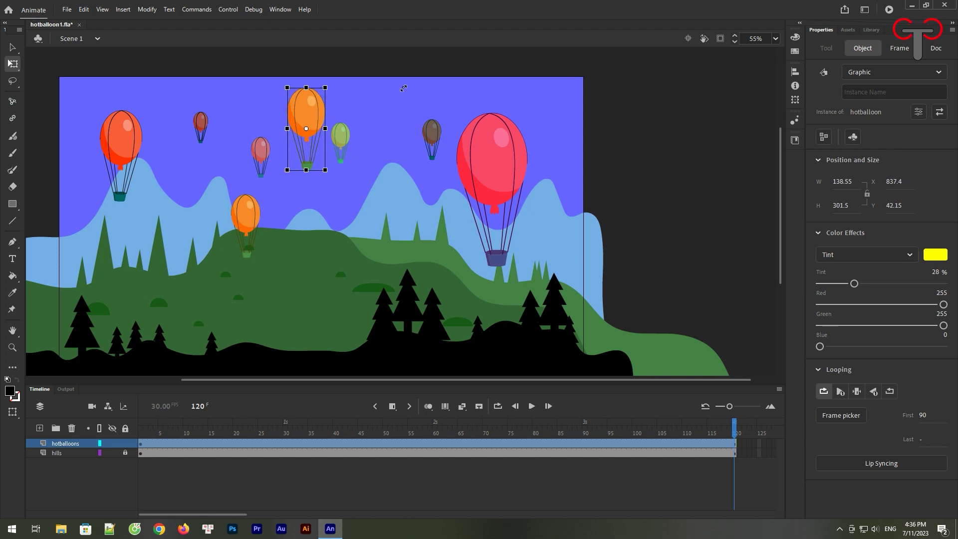
pyautogui.moveTo(325, 170); pyautogui.dragTo(329, 181)
pyautogui.moveTo(319, 103); pyautogui.dragTo(329, 109)
# Step: Tint the enlarged copy #000099 at 33% and open its looping first frame for editing
pyautogui.click(935, 255)
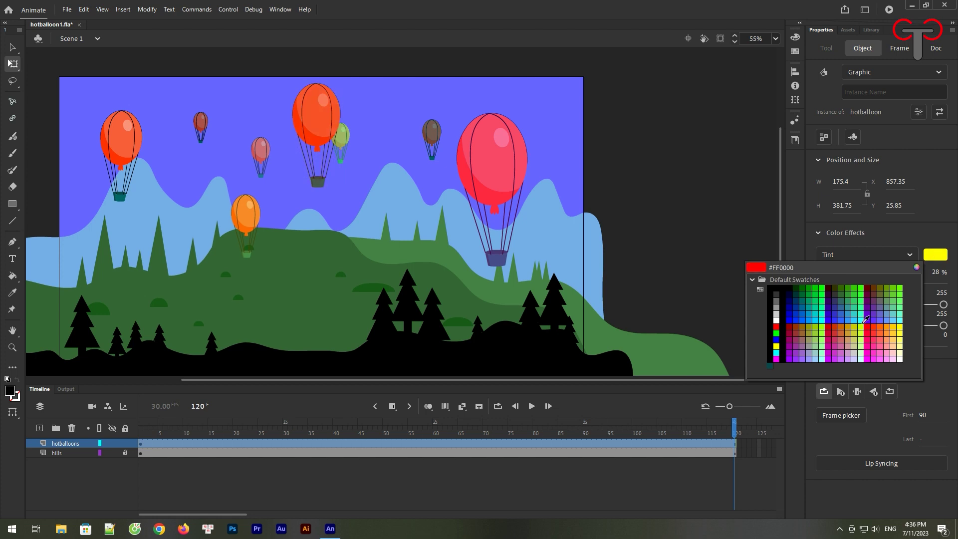
pyautogui.click(791, 306)
pyautogui.moveTo(854, 285)
pyautogui.mouseDown()
pyautogui.moveTo(884, 286)
pyautogui.moveTo(841, 286)
pyautogui.moveTo(861, 288)
pyautogui.mouseUp()
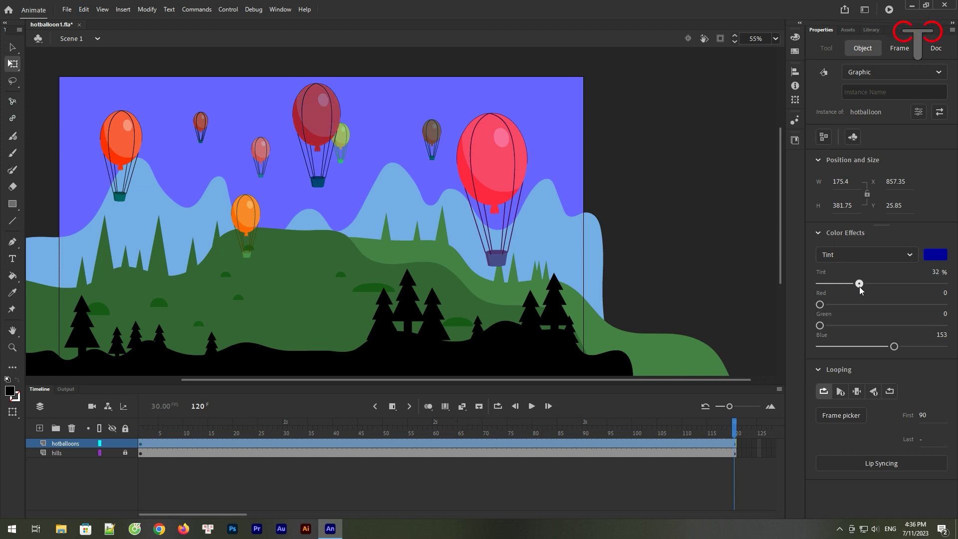
pyautogui.click(923, 415)
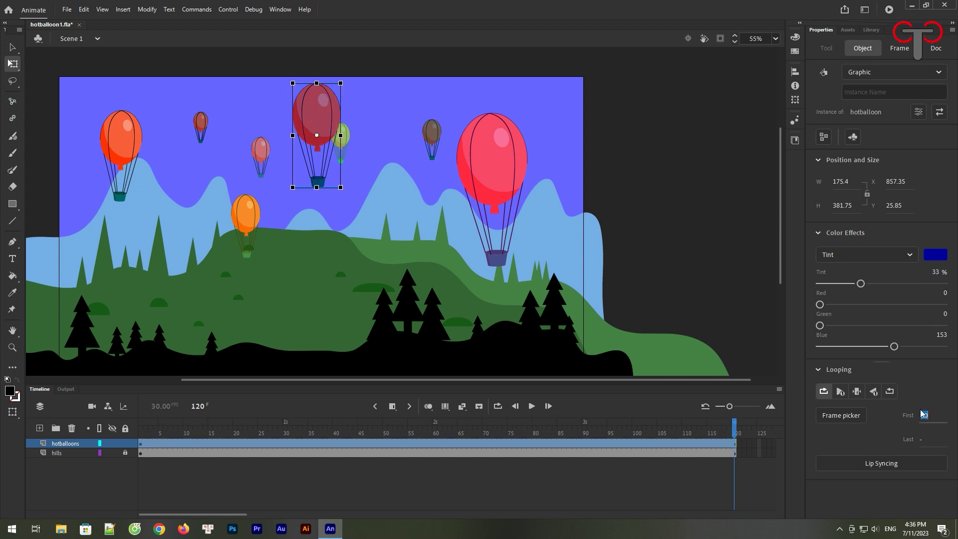
pyautogui.click(644, 197)
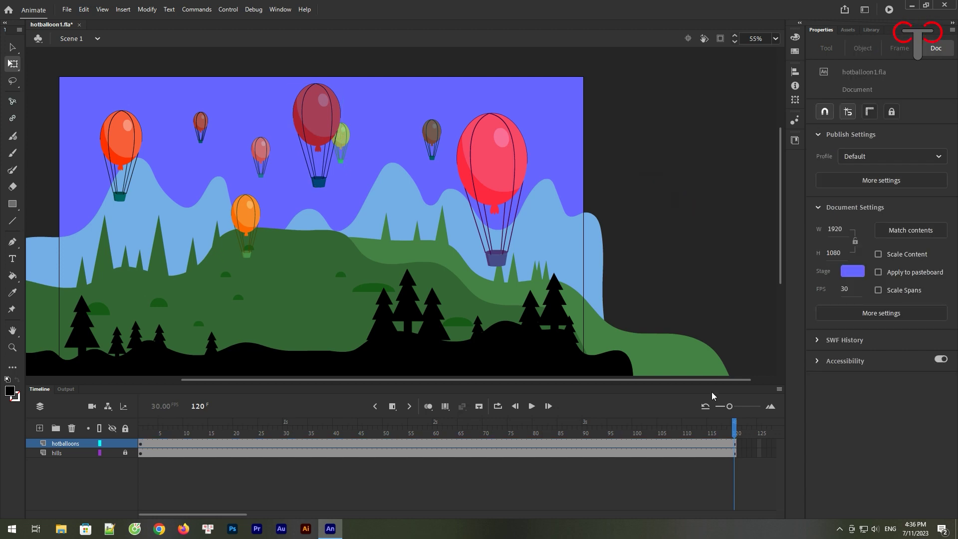
# Step: Play back the timeline and place another small green-tinted balloon in front of the blue mountains beside the orange balloon
pyautogui.moveTo(734, 436); pyautogui.dragTo(194, 437)
pyautogui.click(531, 406)
pyautogui.moveTo(186, 257); pyautogui.dragTo(182, 225)
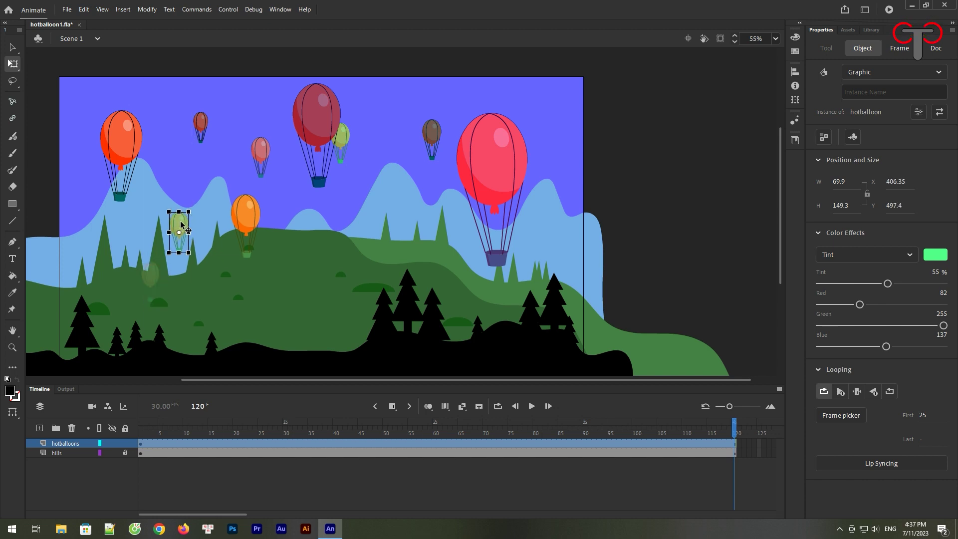
# Step: Preview the movie with all the balloons in the sky and close the preview
pyautogui.click(300, 201)
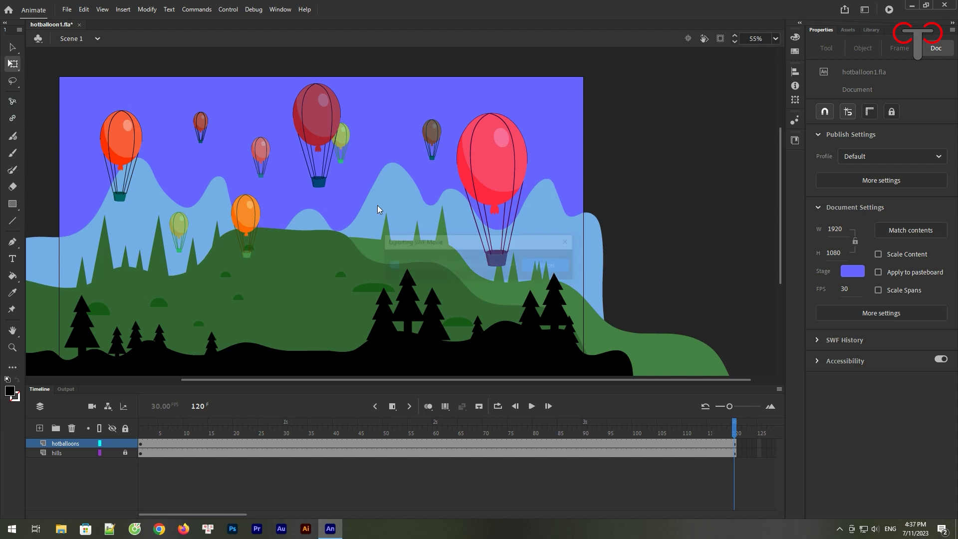
pyautogui.hotkey('ctrl', 'Return')
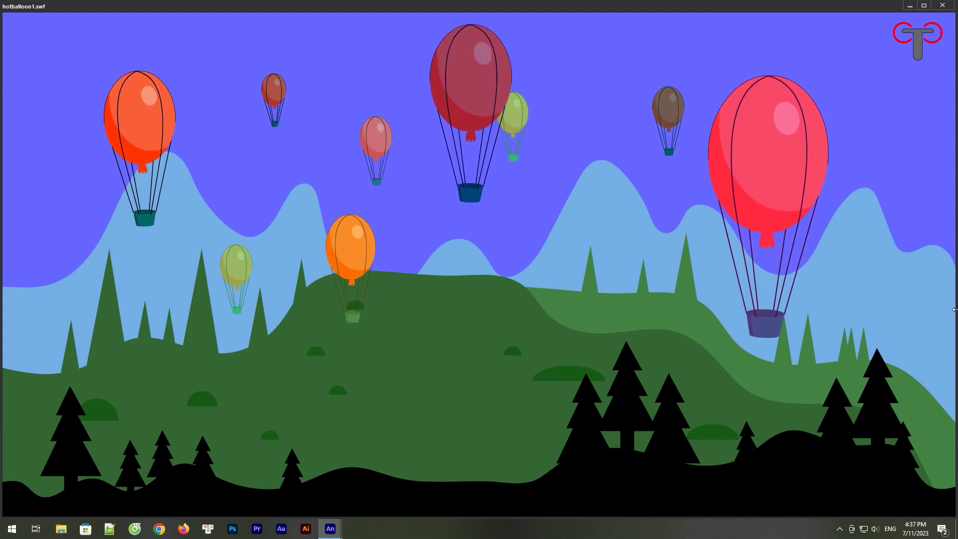
pyautogui.hotkey('ctrl', 'w')
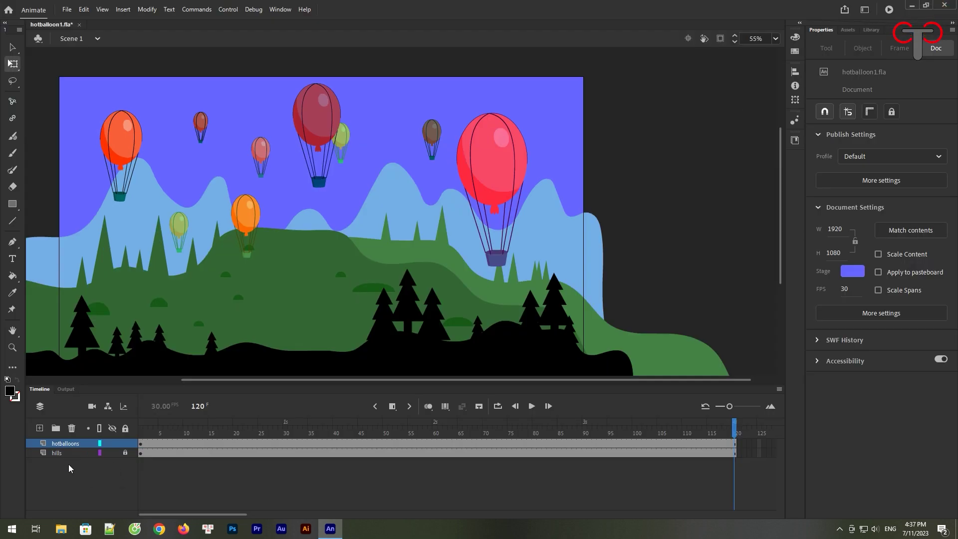
# Step: Add a new layer and draw an orange #FF6600 circle about 311 wide without a stroke over the large pink balloon
pyautogui.click(40, 428)
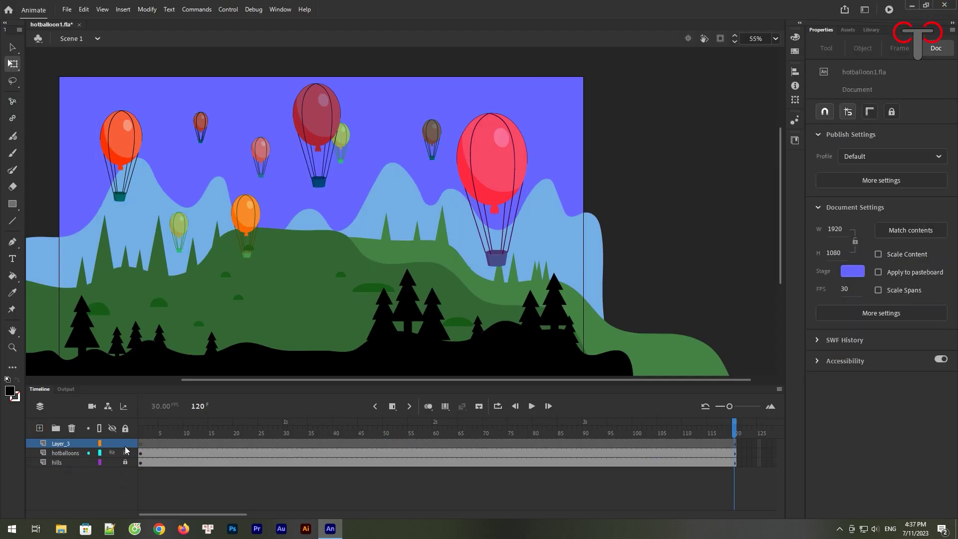
pyautogui.click(13, 204)
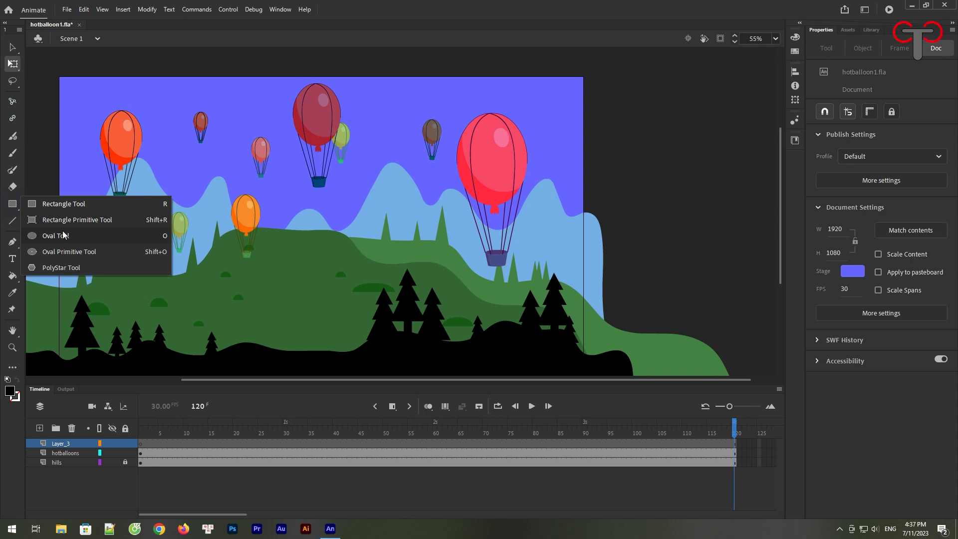
pyautogui.click(55, 236)
pyautogui.click(9, 390)
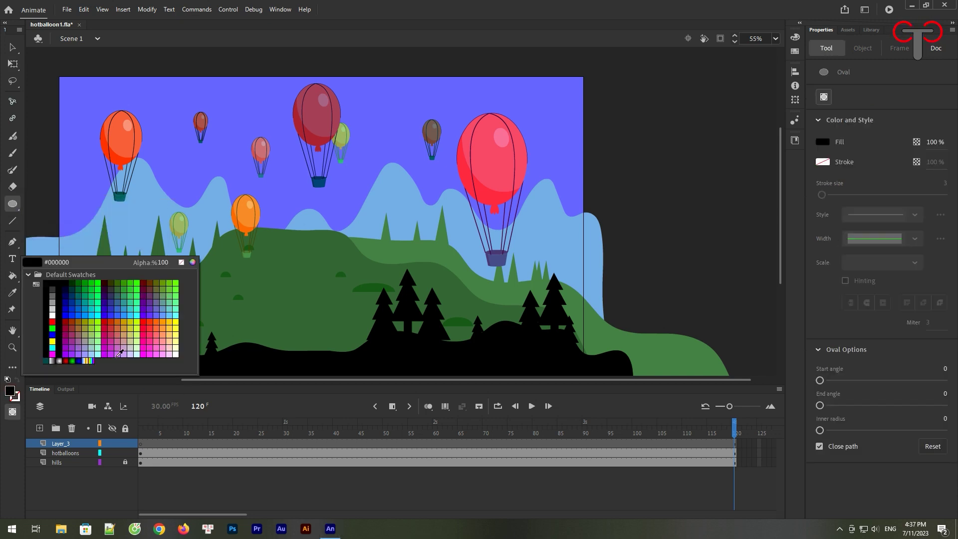
pyautogui.click(159, 321)
pyautogui.moveTo(494, 111); pyautogui.dragTo(534, 157)
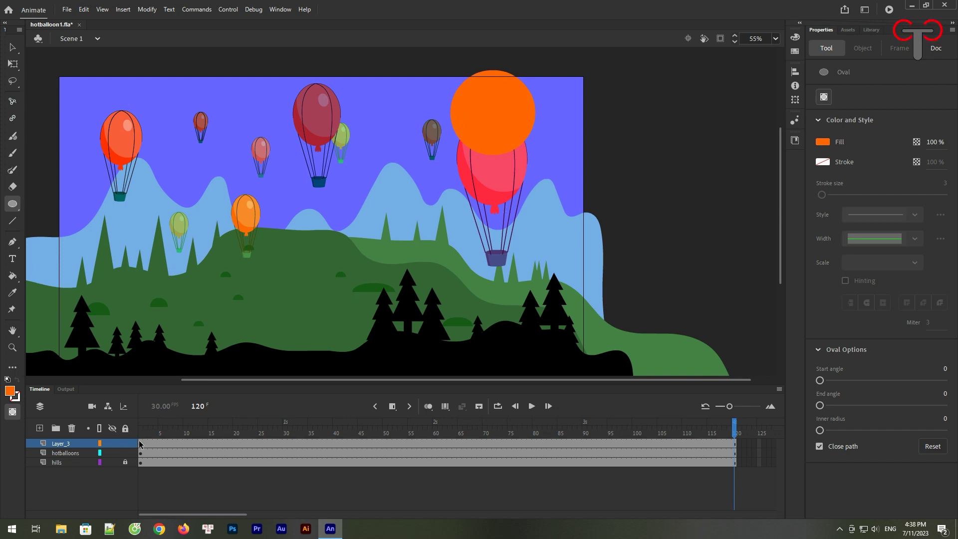
# Step: Shift the orange circle toward the sky's upper-right corner and move its layer between the hotballoons and hills layers
pyautogui.click(140, 445)
pyautogui.click(13, 48)
pyautogui.moveTo(502, 112); pyautogui.dragTo(527, 130)
pyautogui.click(72, 444)
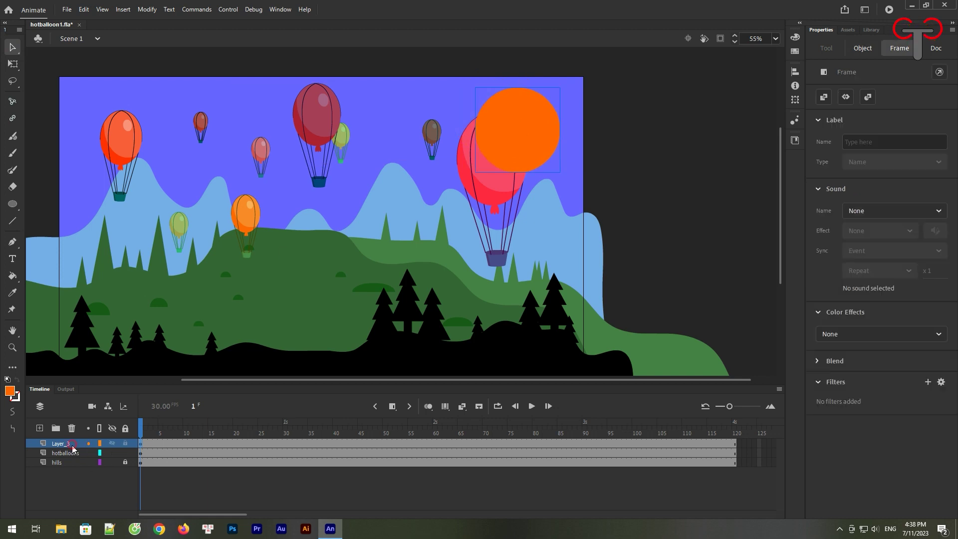
pyautogui.moveTo(72, 460); pyautogui.dragTo(72, 458)
pyautogui.moveTo(547, 141); pyautogui.dragTo(503, 142)
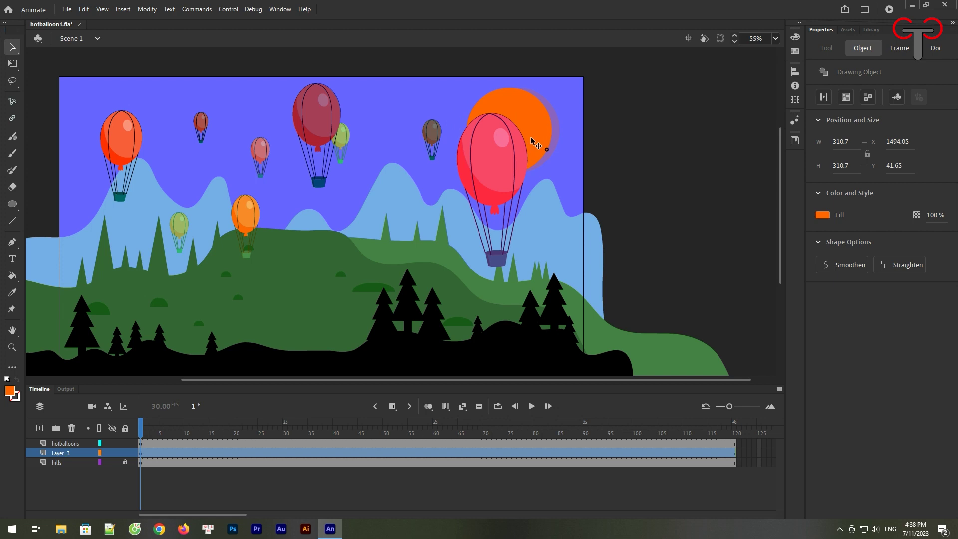
# Step: Shrink the orange circle proportionally to about 216 and position it partly behind the large pink balloon as a sun
pyautogui.click(13, 66)
pyautogui.moveTo(557, 172); pyautogui.dragTo(531, 146)
pyautogui.moveTo(525, 108); pyautogui.dragTo(548, 112)
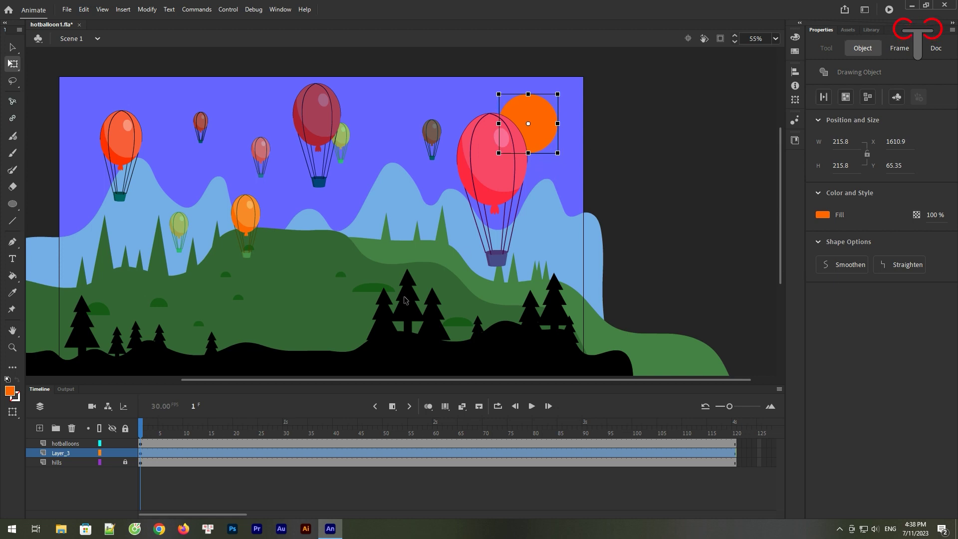
# Step: Copy the orange sun circle, paste it in place and enlarge the copy from its centre to about 344
pyautogui.rightClick(539, 137)
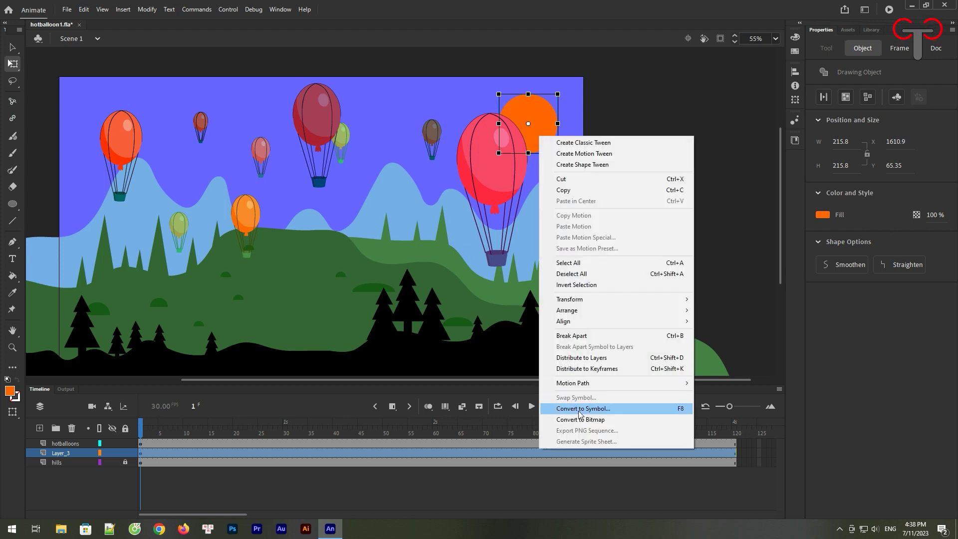
pyautogui.click(655, 126)
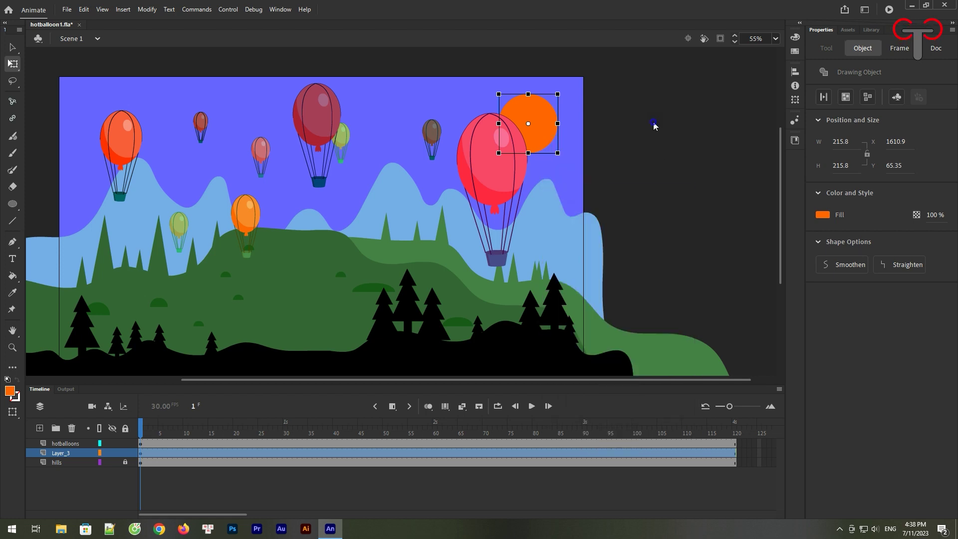
pyautogui.rightClick(654, 123)
pyautogui.click(691, 161)
pyautogui.moveTo(557, 152); pyautogui.dragTo(575, 170)
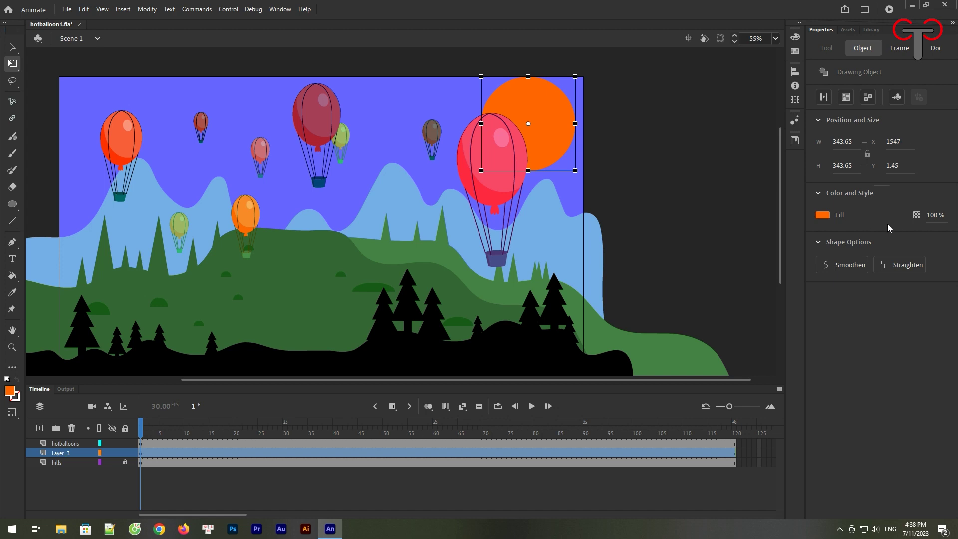
# Step: Fill the enlarged circle with golden yellow and send it behind the smaller orange circle
pyautogui.click(822, 214)
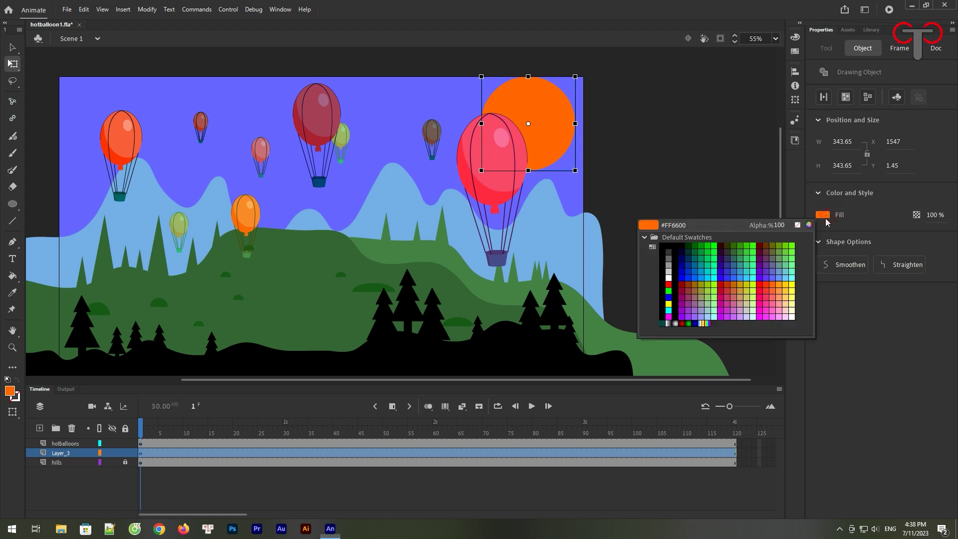
pyautogui.click(790, 284)
pyautogui.rightClick(564, 128)
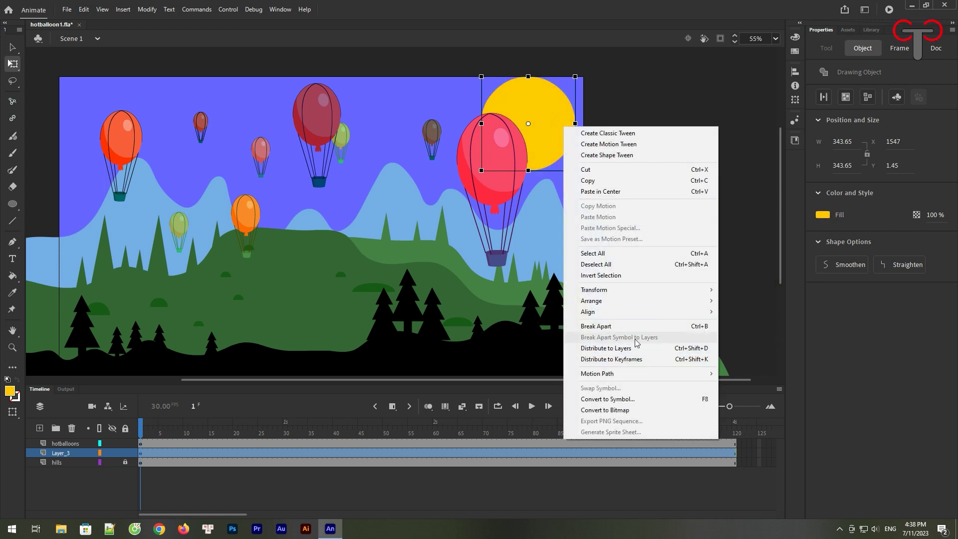
pyautogui.click(743, 322)
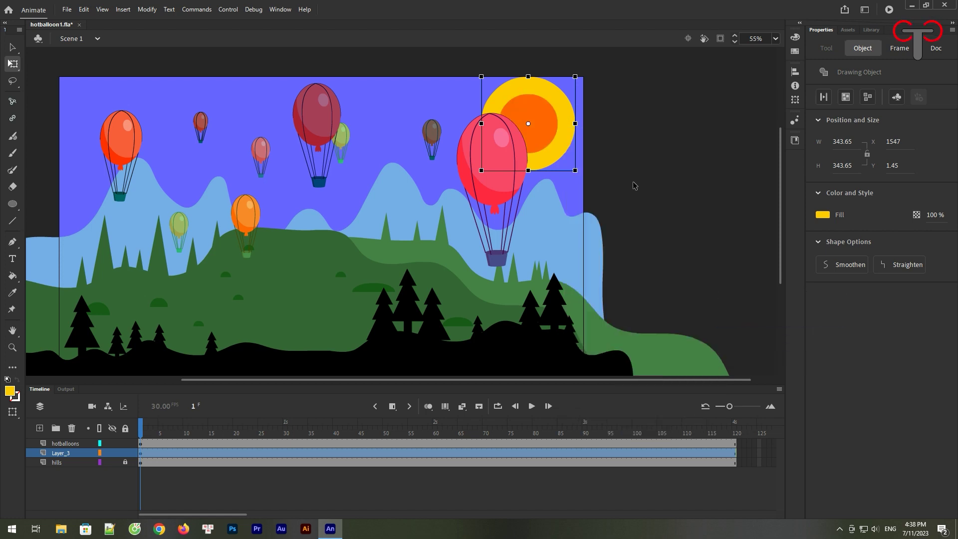
# Step: Add a Blur filter to the sun layer's frame with High quality and a blur of 20 in X and Y
pyautogui.click(898, 48)
pyautogui.click(927, 382)
pyautogui.click(891, 417)
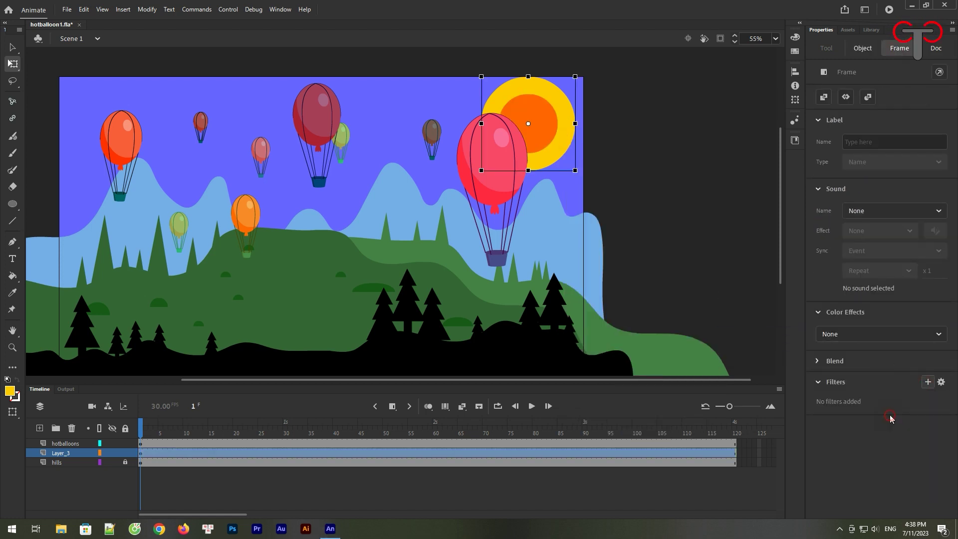
pyautogui.click(921, 450)
pyautogui.click(905, 496)
pyautogui.moveTo(854, 450); pyautogui.dragTo(879, 451)
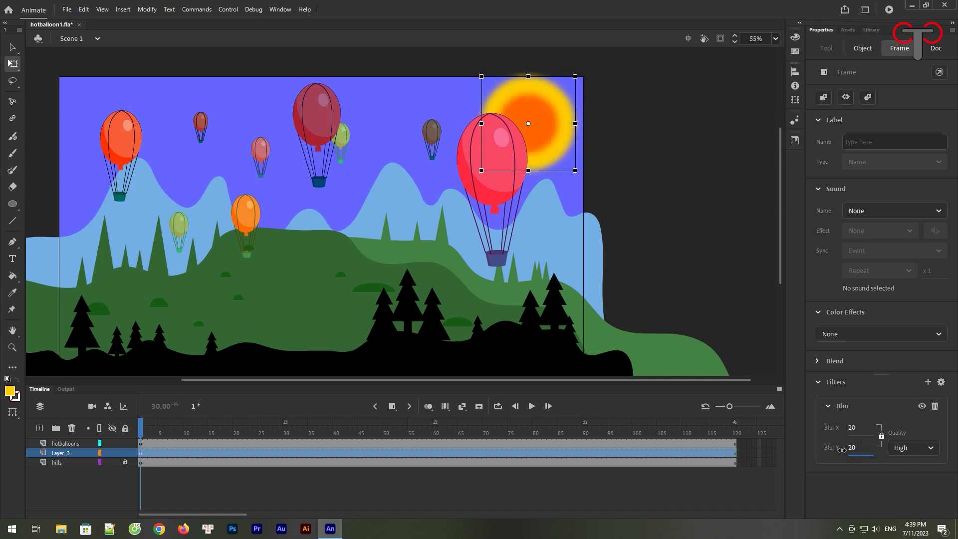
# Step: Preview the movie with the blurred sun behind the balloons
pyautogui.click(628, 191)
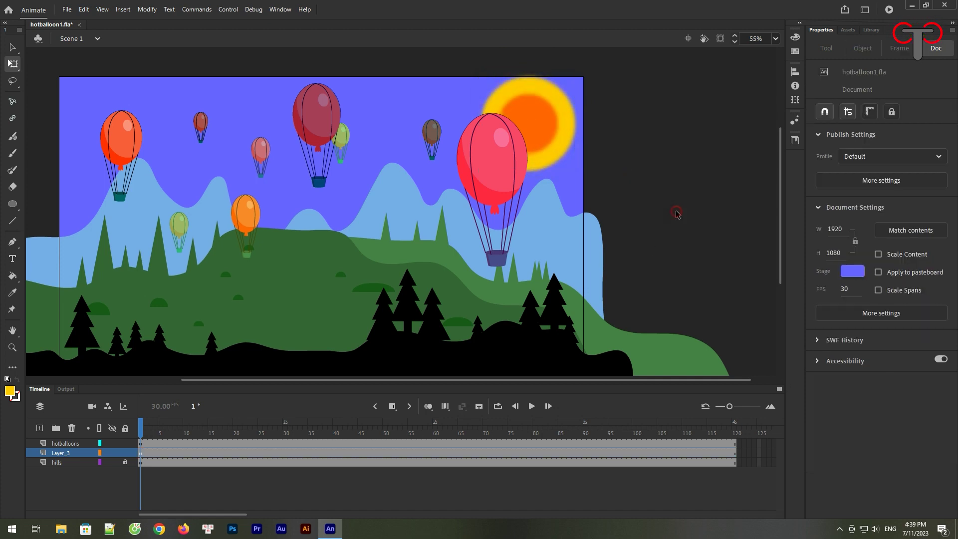
pyautogui.hotkey('ctrl', 'Return')
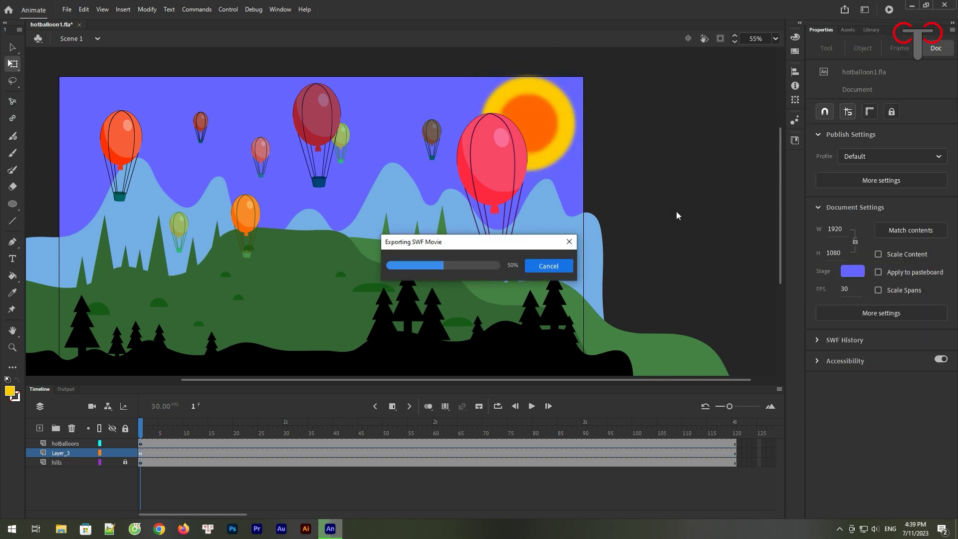